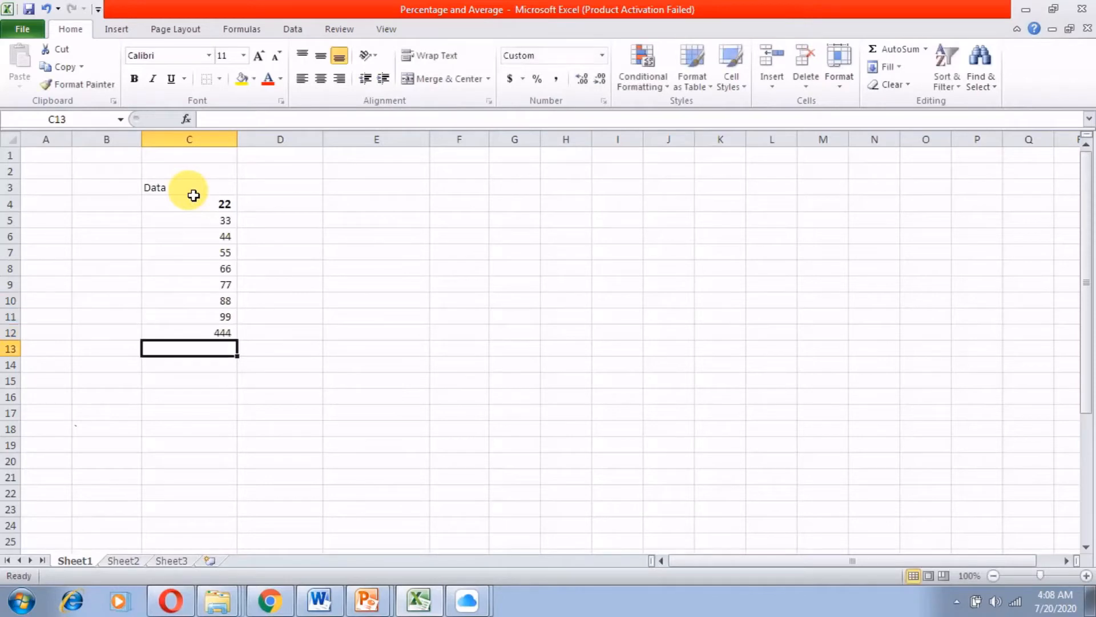
- Total C4:C12 in cell C13 with the SUM function and make the result bold
key(Up)
key(Down)
key(Down)
key(Down)
key(Down)
key(Down)
key(Down)
key(Down)
key(Down)
key(Down)
text(=sum)
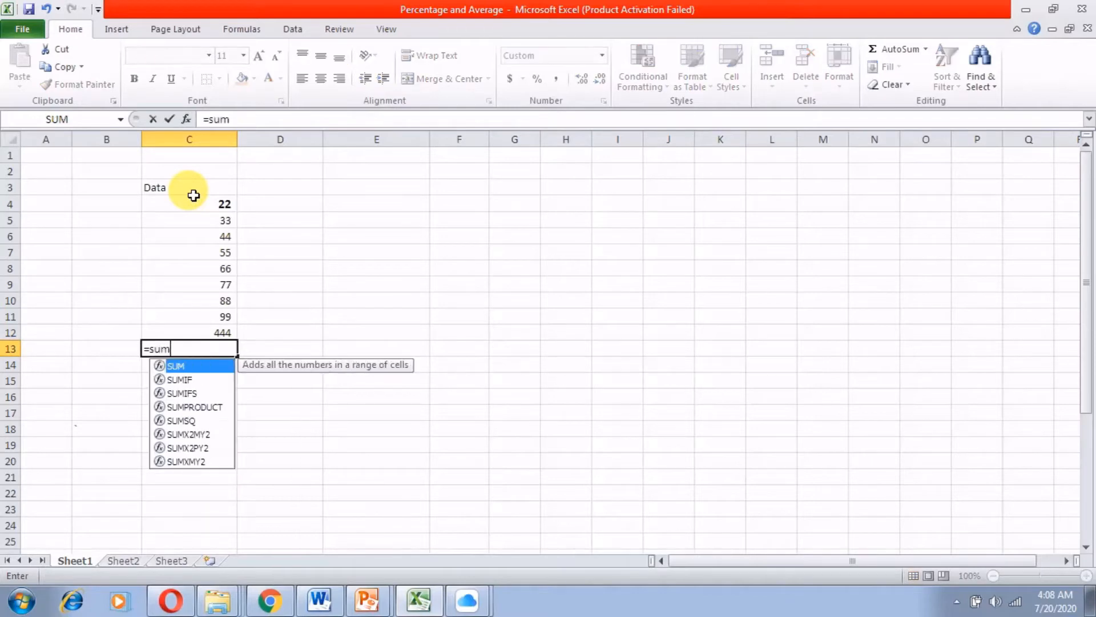
text(()
key(Up)
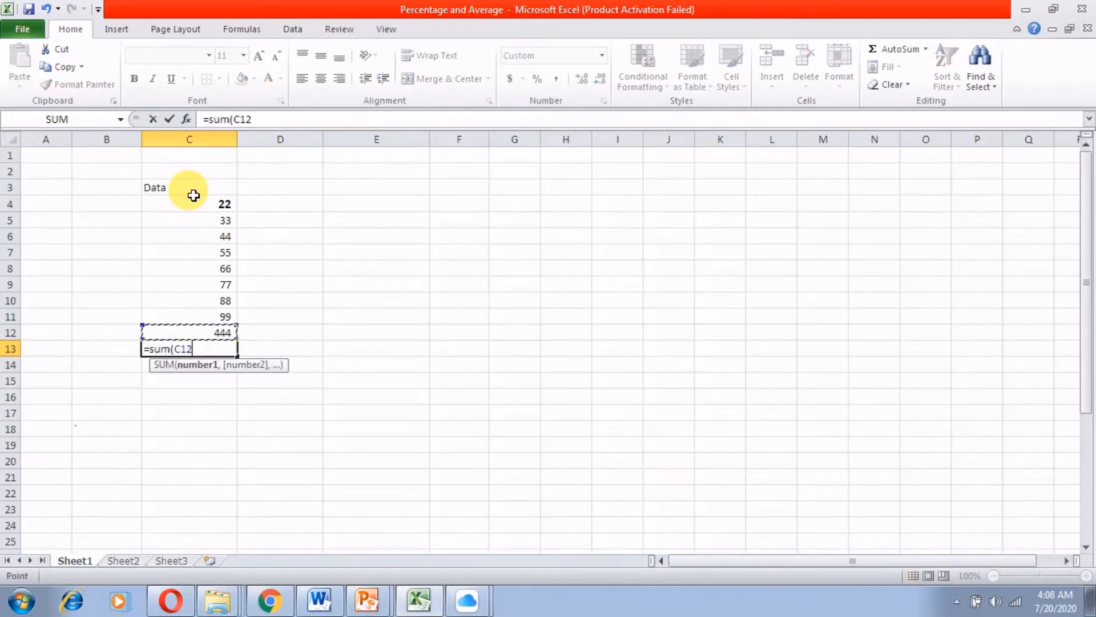
key(Up)
key(Up)
key(Up)
key(Up)
key(Up)
key(Up)
key(Up)
key(Up)
key(shift+Down)
key(shift+Down)
key(shift+Down)
key(shift+Down)
key(shift+Down)
key(shift+Down)
key(shift+Down)
key(shift+Down)
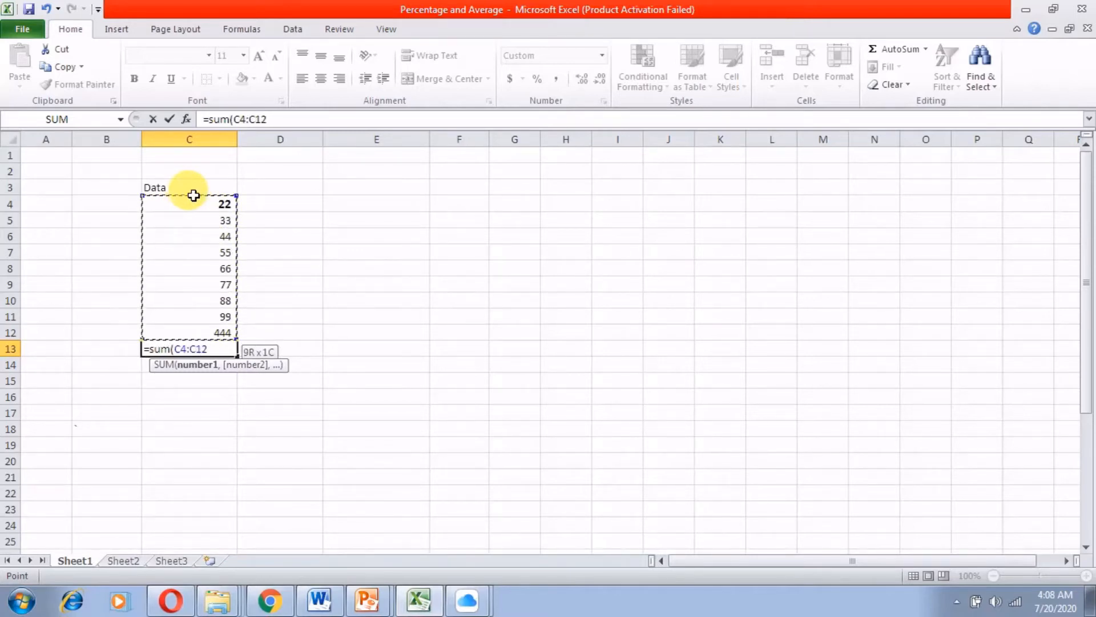
text())
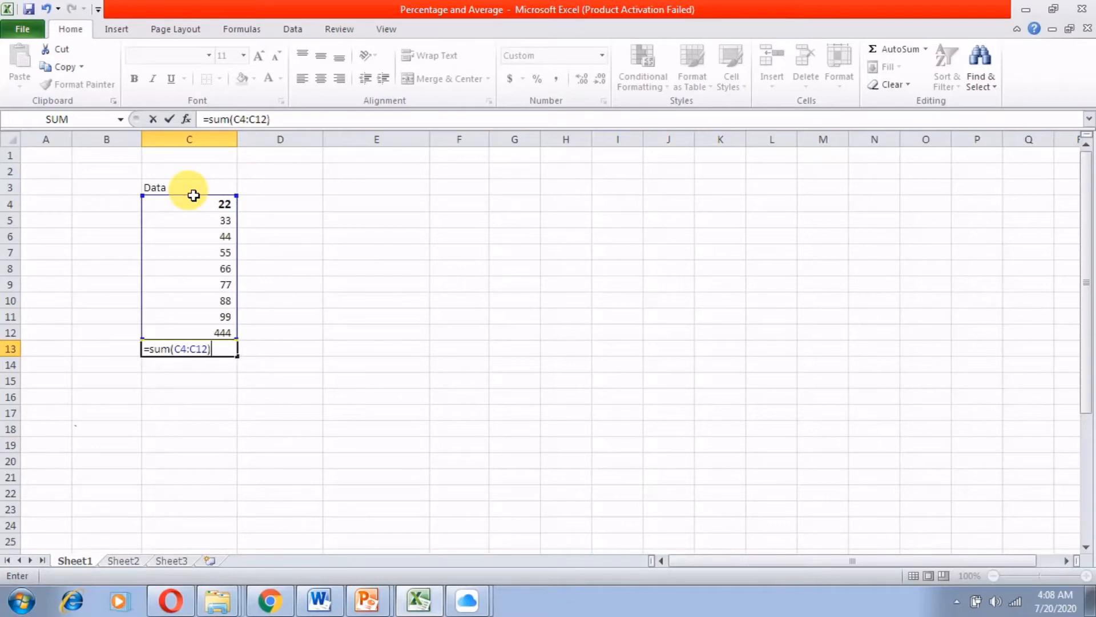
key(Return)
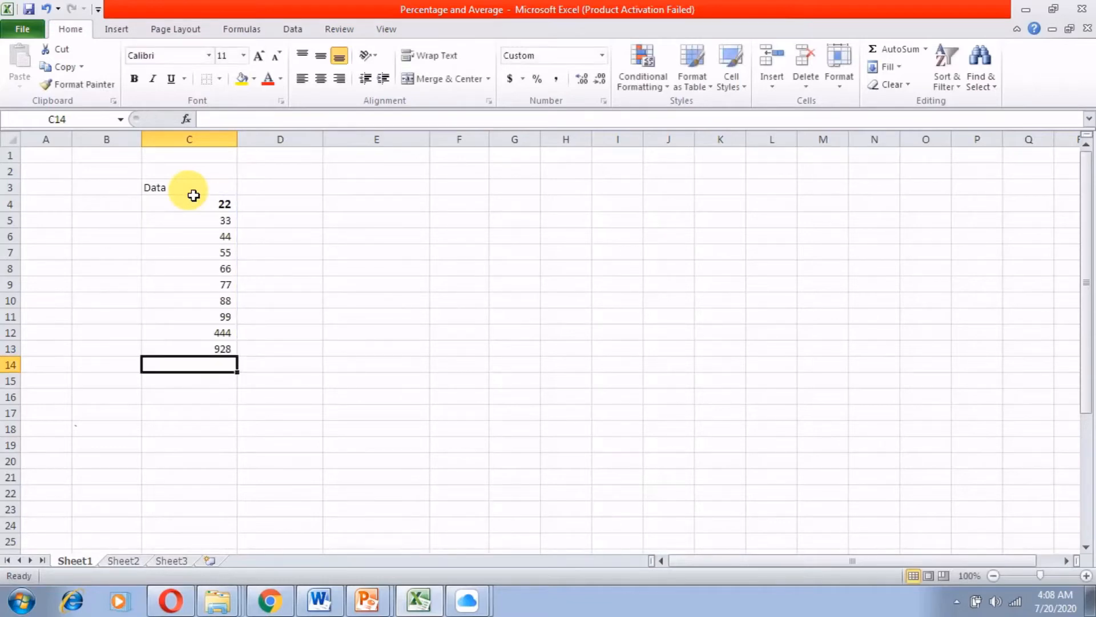
click(224, 349)
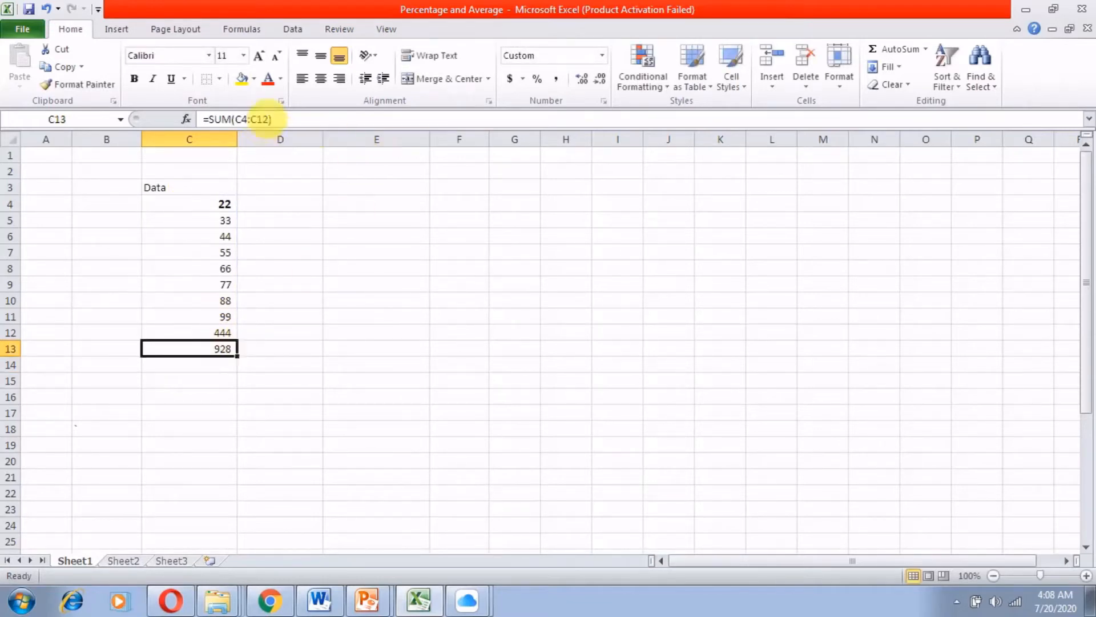
click(126, 80)
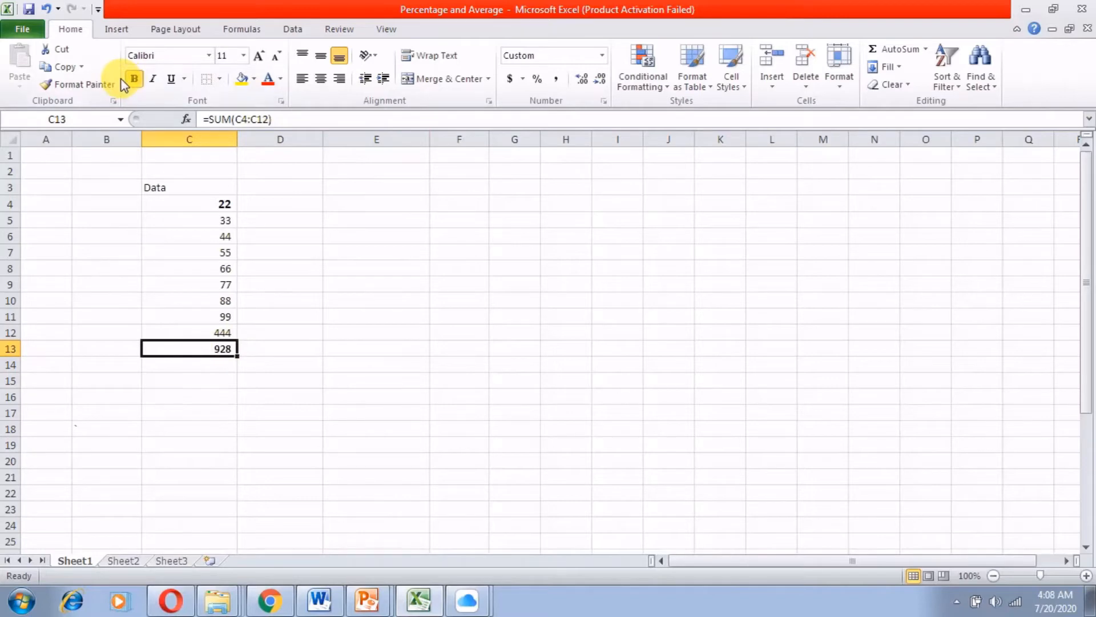
- Replace the total in C13 with the AVERAGE of C4:C12, and select C4:C12 to compare its average
key(Delete)
text(=average)
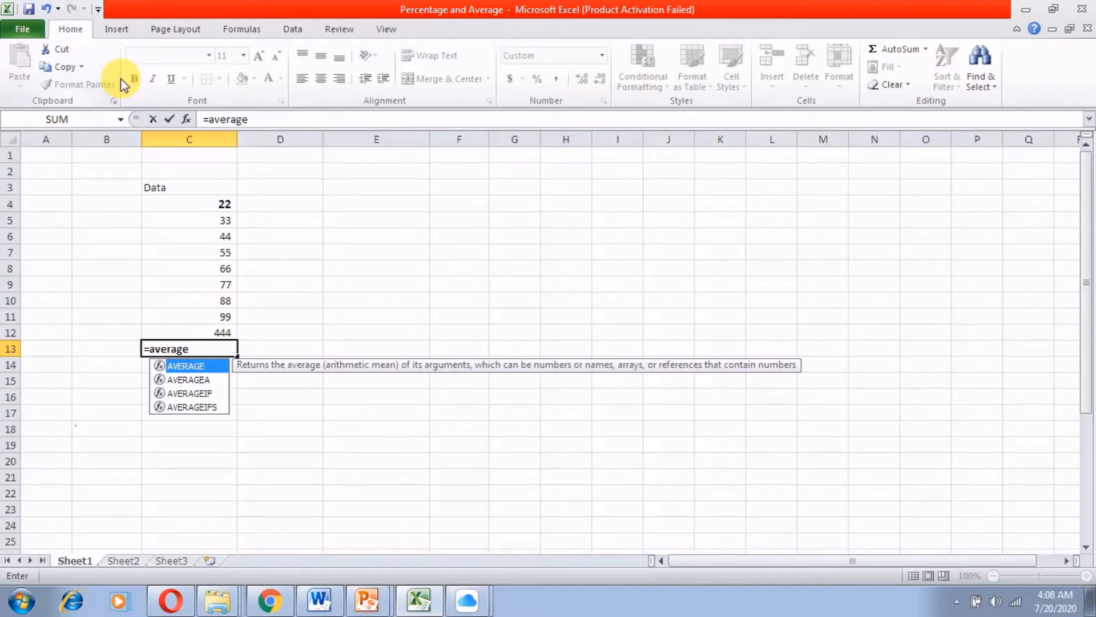
text(()
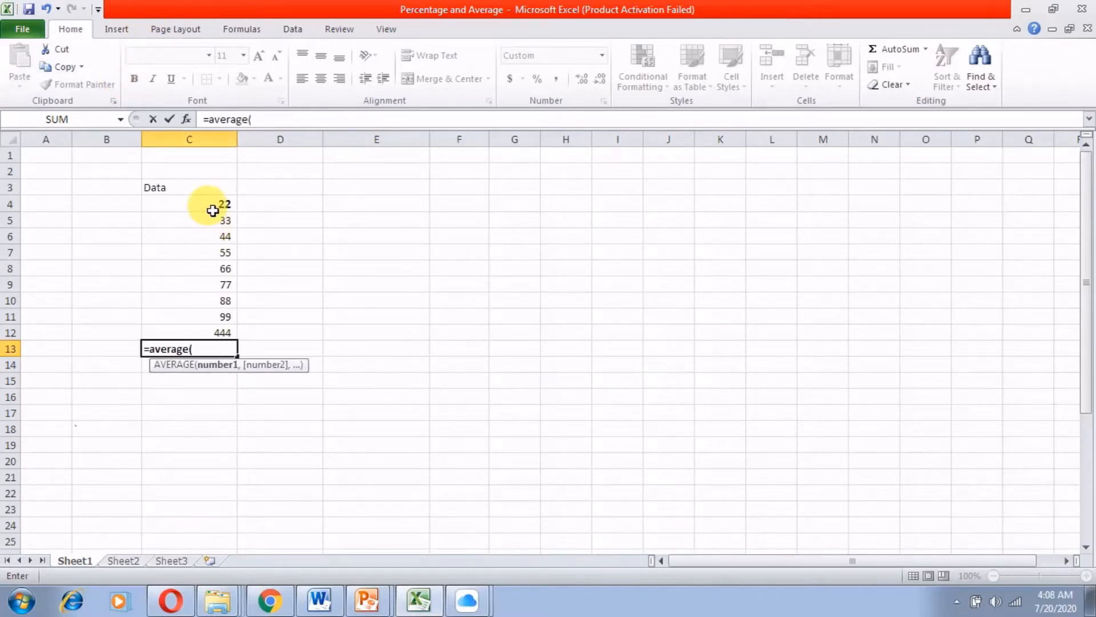
drag(212, 211, 215, 331)
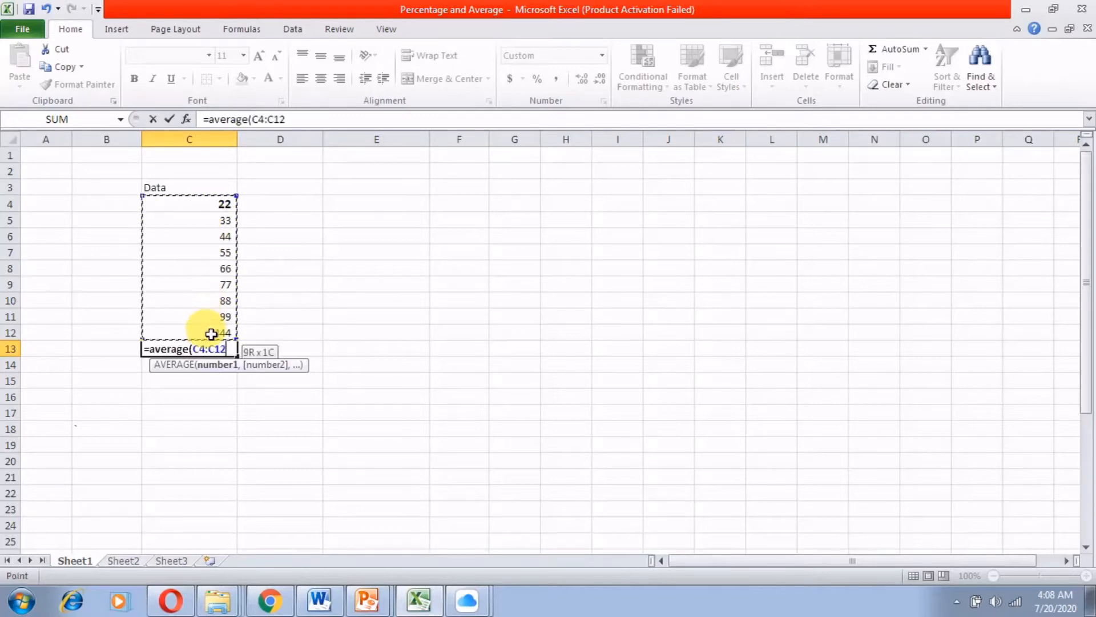
text())
key(Return)
key(Up)
drag(220, 204, 222, 338)
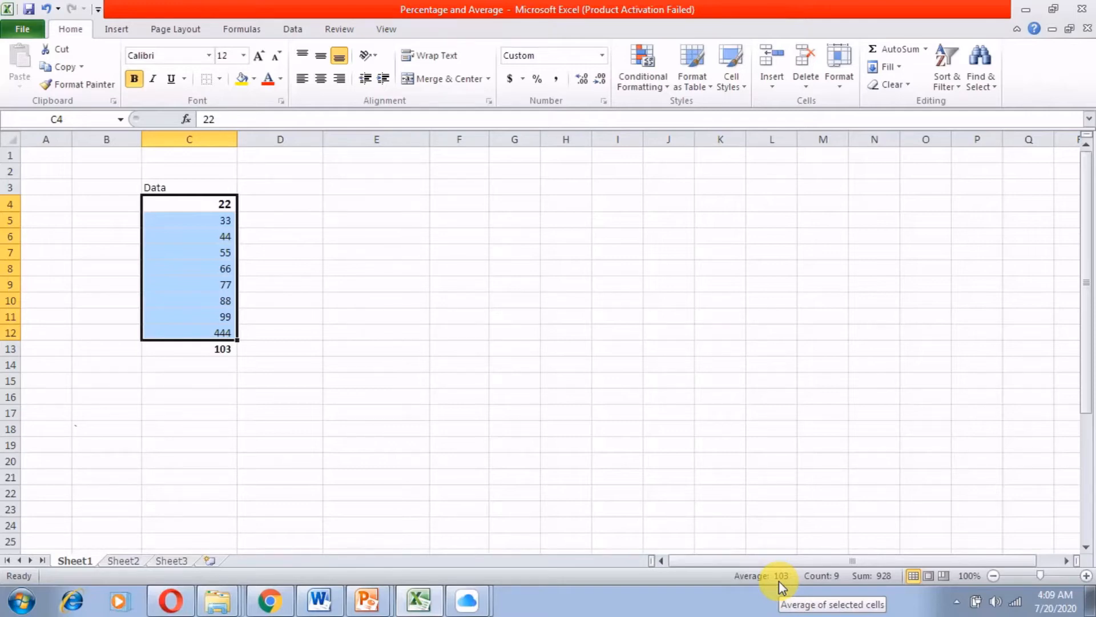
- Clear the Data column's contents from C3 through C18
key(Up)
key(Down)
key(Up)
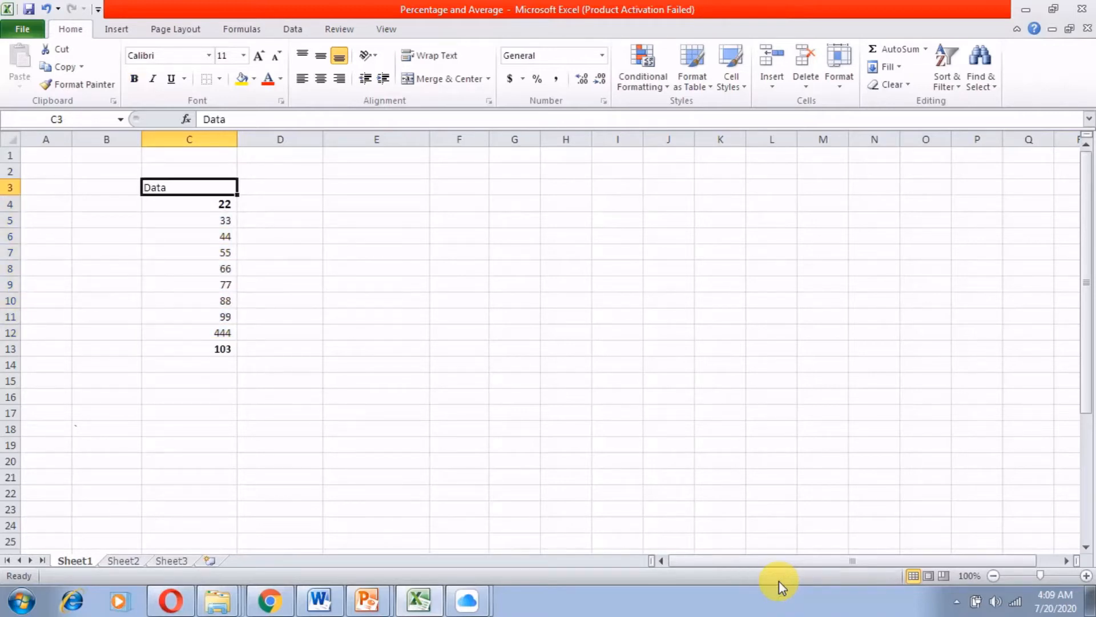
key(shift+Down)
key(shift+Down)
key(shift+Down)
key(shift+Down)
key(shift+Down)
key(shift+Down)
key(shift+Down)
key(shift+Down)
key(shift+Down)
key(shift+Down)
key(shift+Down)
key(shift+Down)
key(shift+Down)
key(shift+Down)
key(shift+Down)
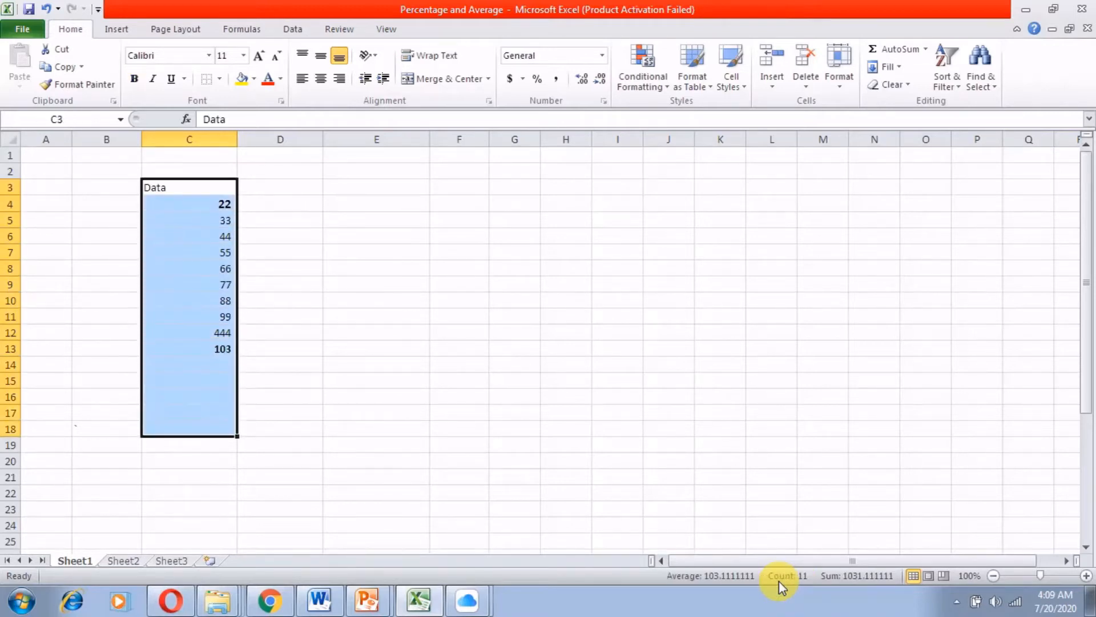
key(Delete)
- Enter the heading Students in B3 and the student's name in B4
key(Left)
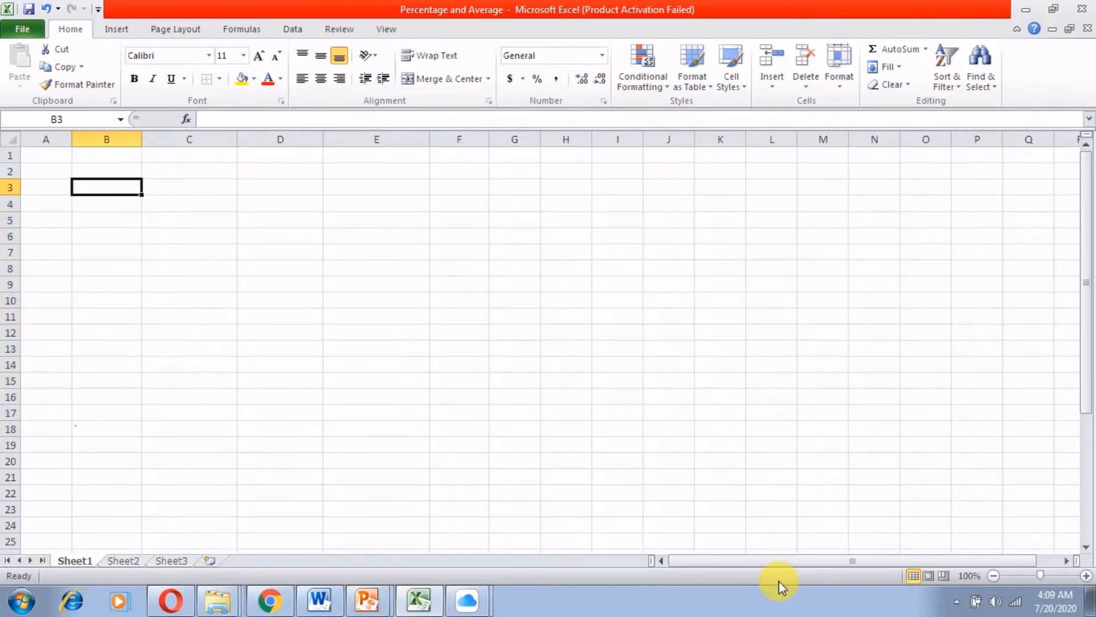
text(Students)
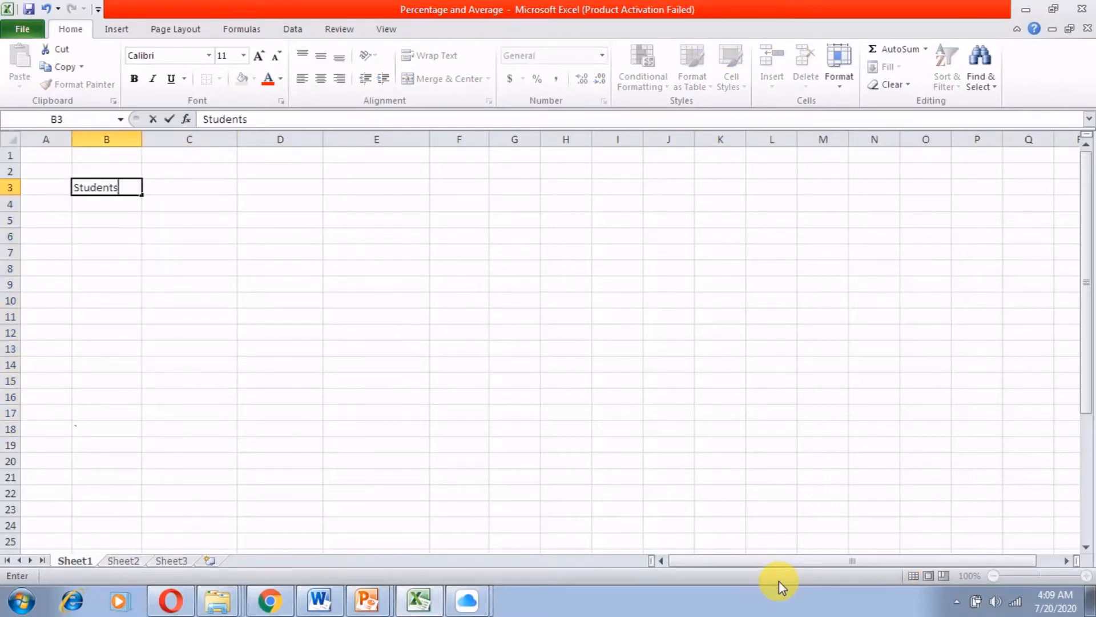
key(Return)
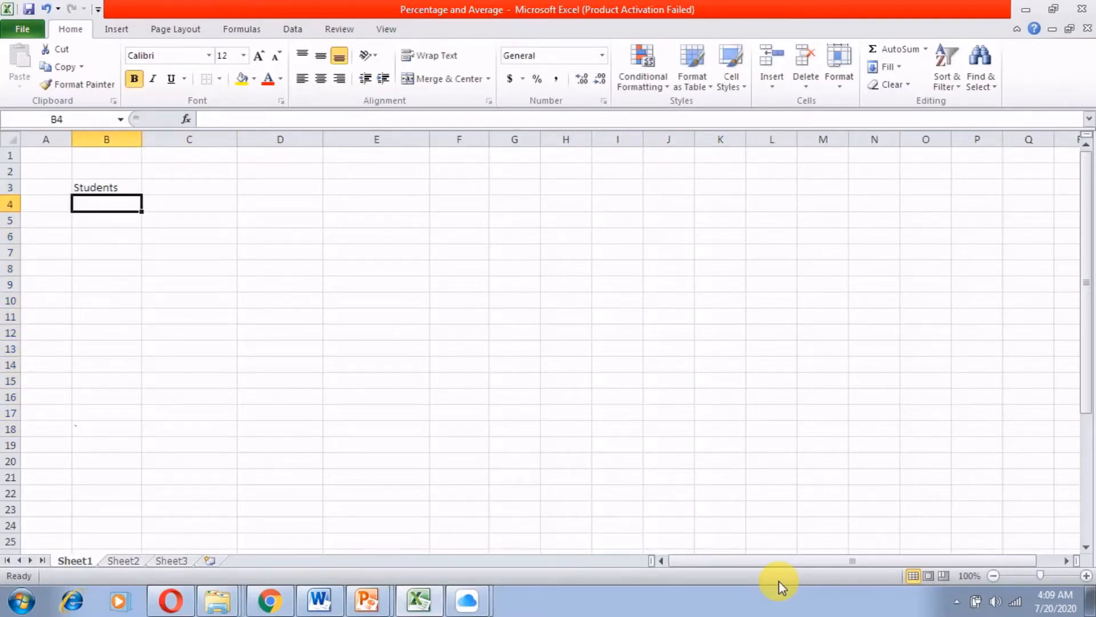
text(Haris)
key(Return)
- Add the subject headings Maths, English, Pak Studies and Physics across C3 to F3
key(Up)
key(Up)
key(Right)
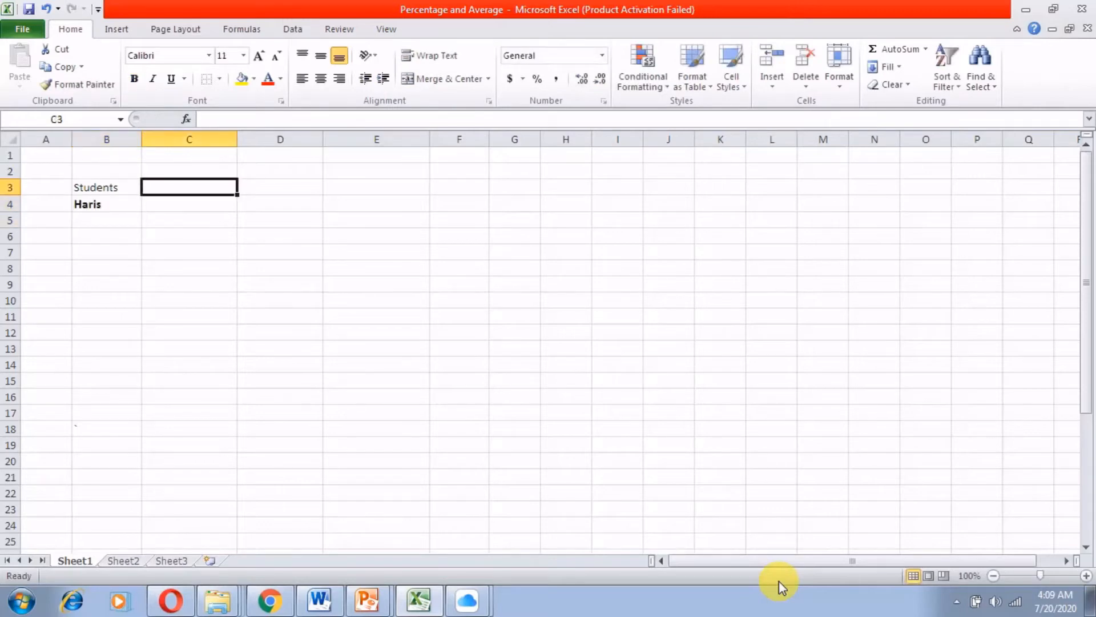
text(MAths)
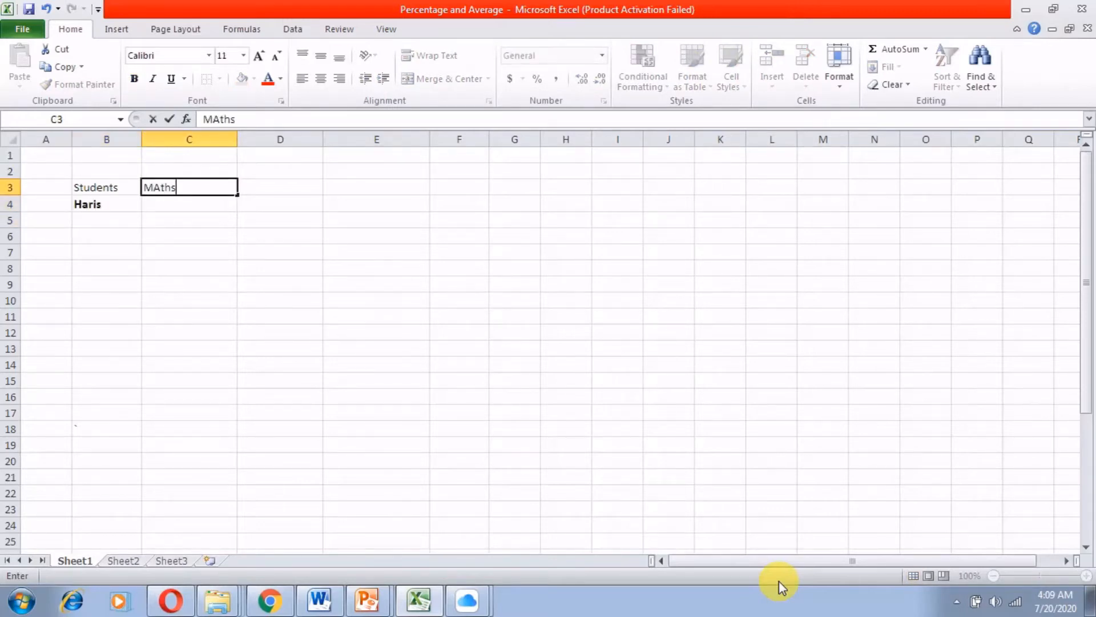
key(Tab)
text(English)
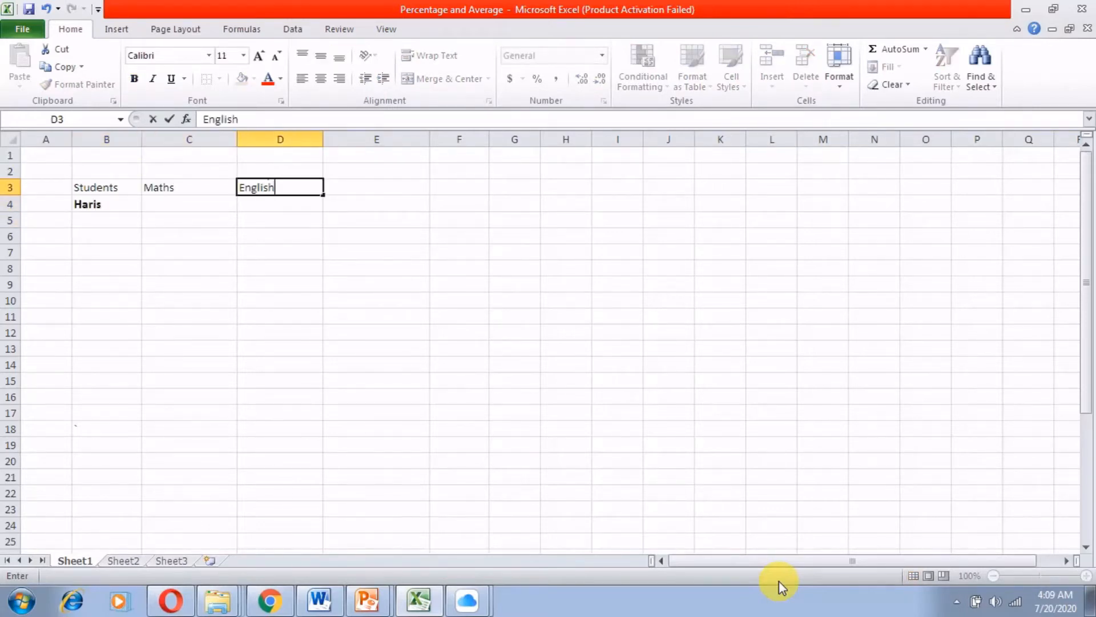
key(Tab)
text(Pak Stuf)
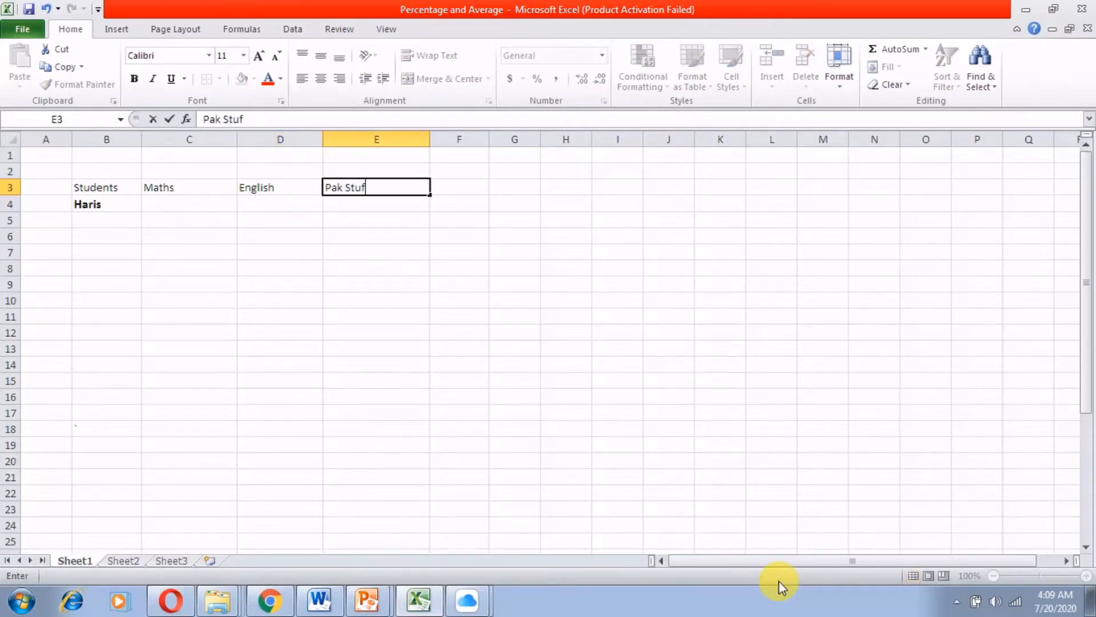
key(BackSpace)
text(dies)
key(Tab)
text(Physics)
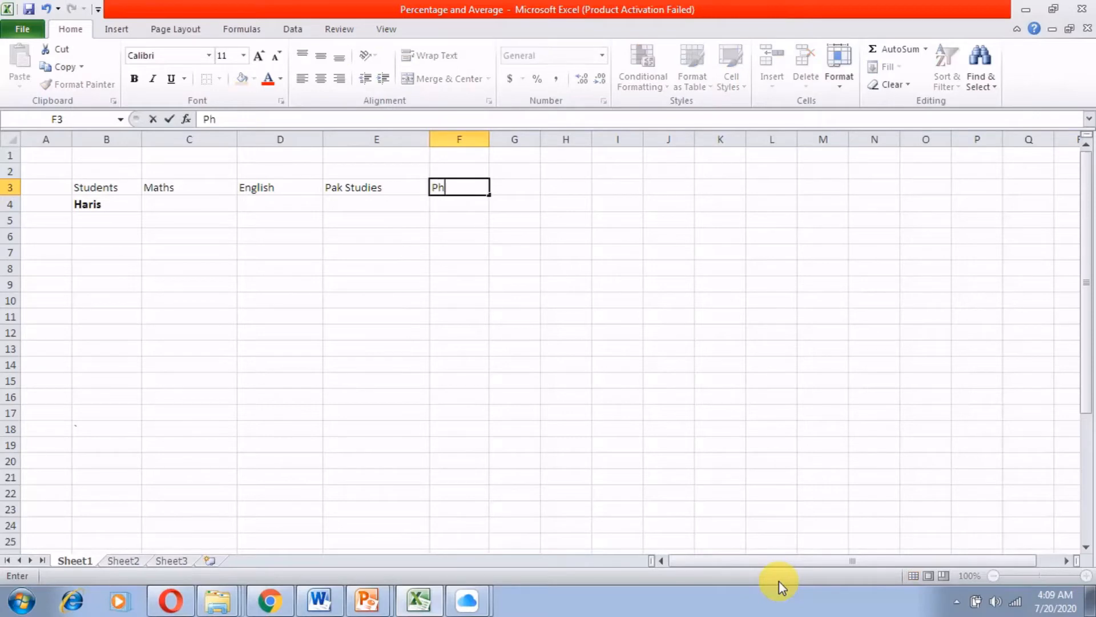
- Enter the student's marks in row 4: 75 for Maths and 65 each for English, Pak Studies and Physics
key(Left)
key(Left)
key(Left)
key(Left)
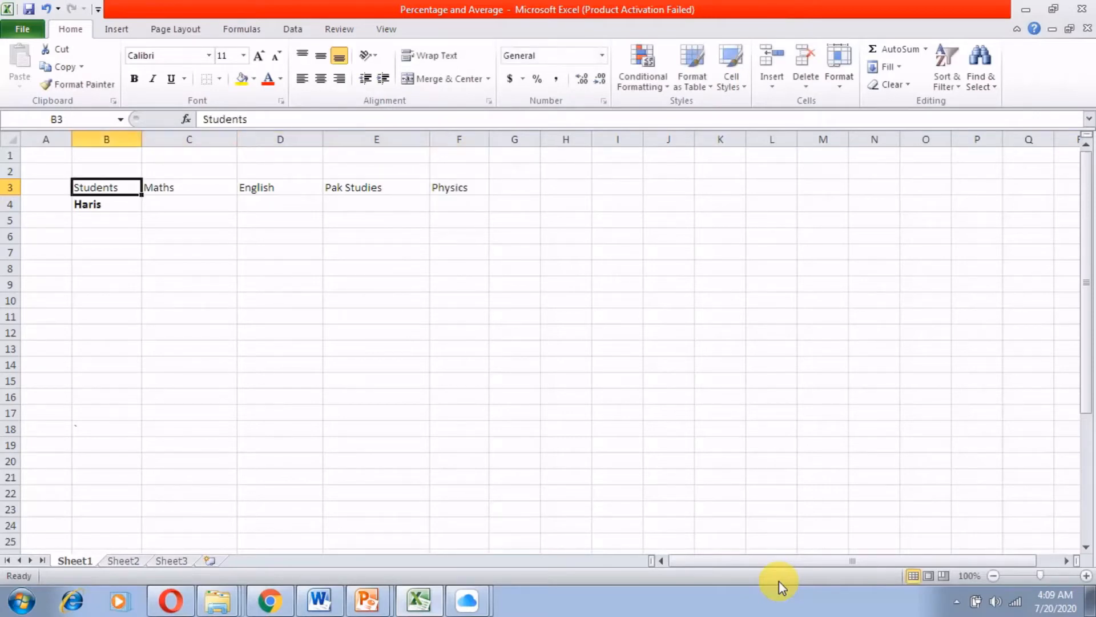
key(Right)
key(Down)
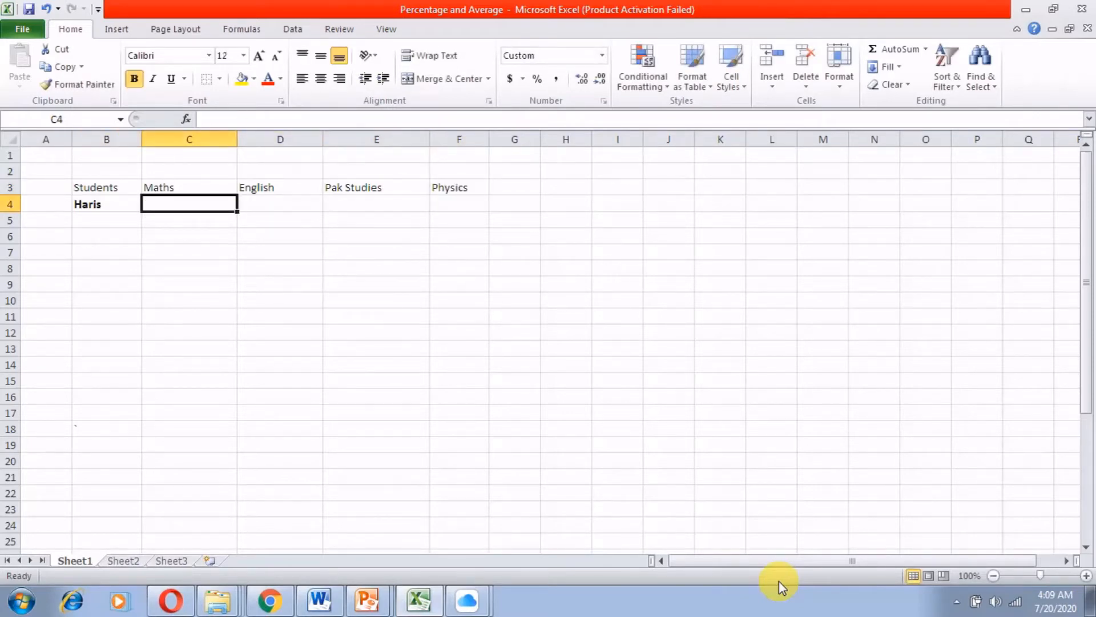
text(75)
key(Tab)
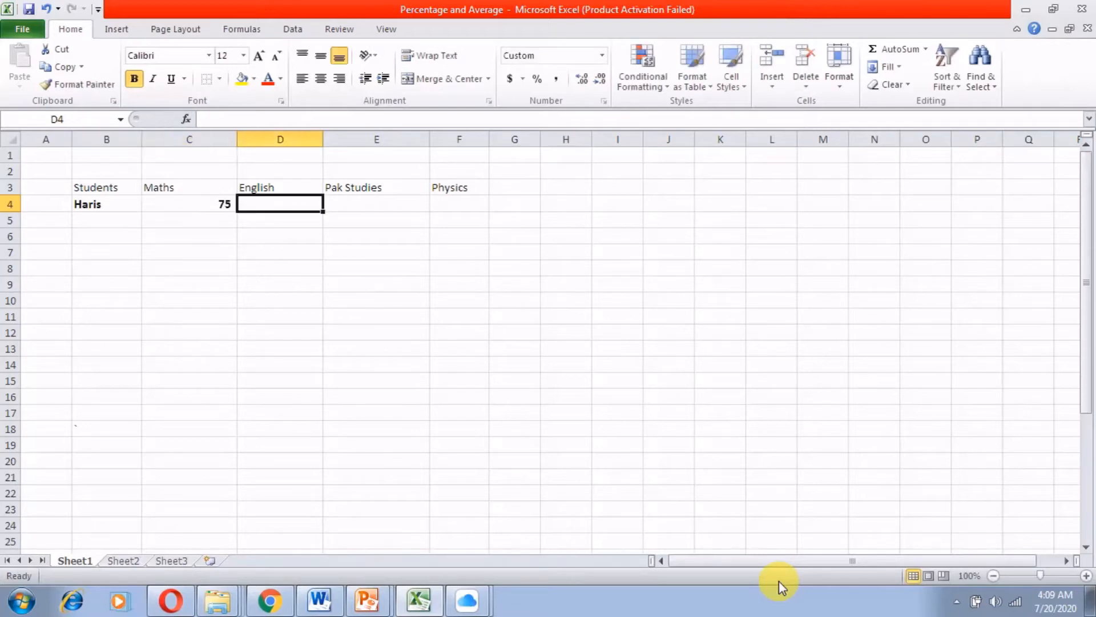
text(65)
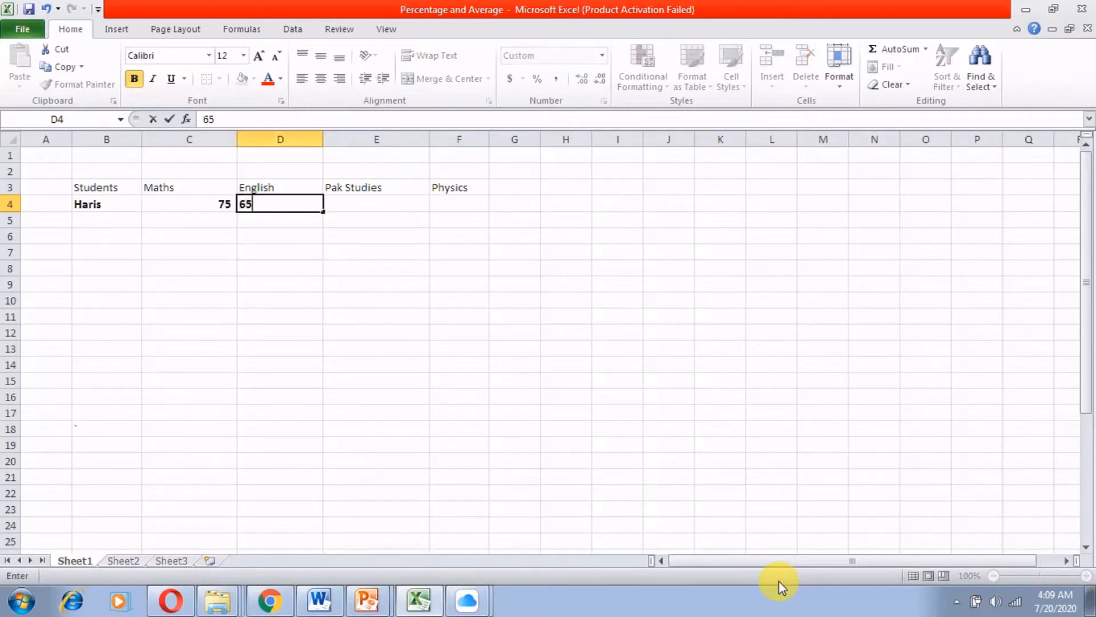
key(Tab)
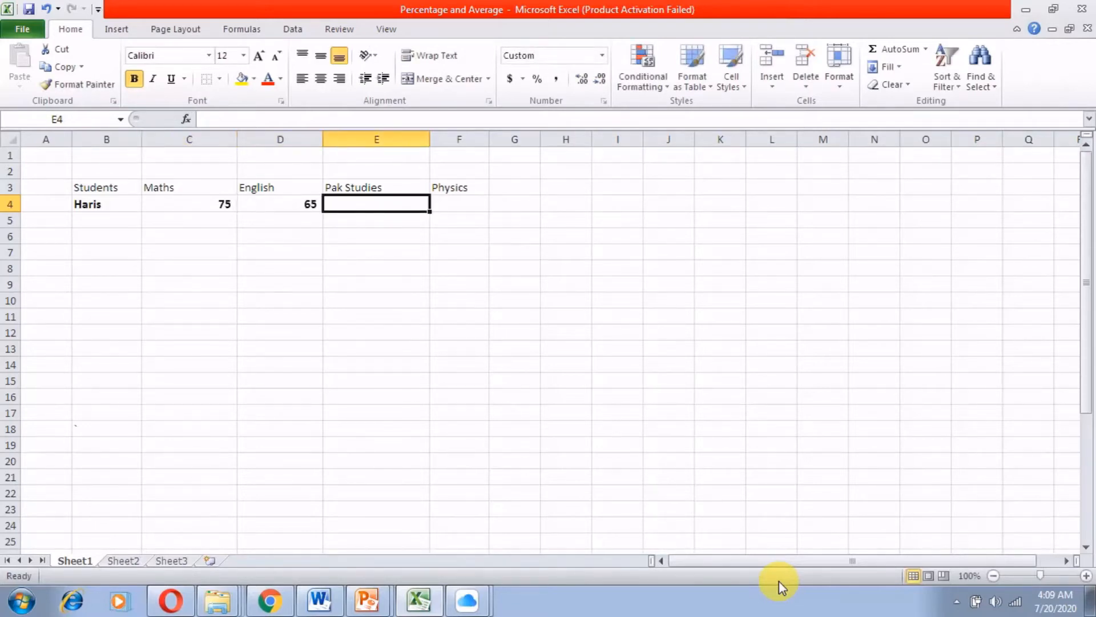
text(65)
key(Tab)
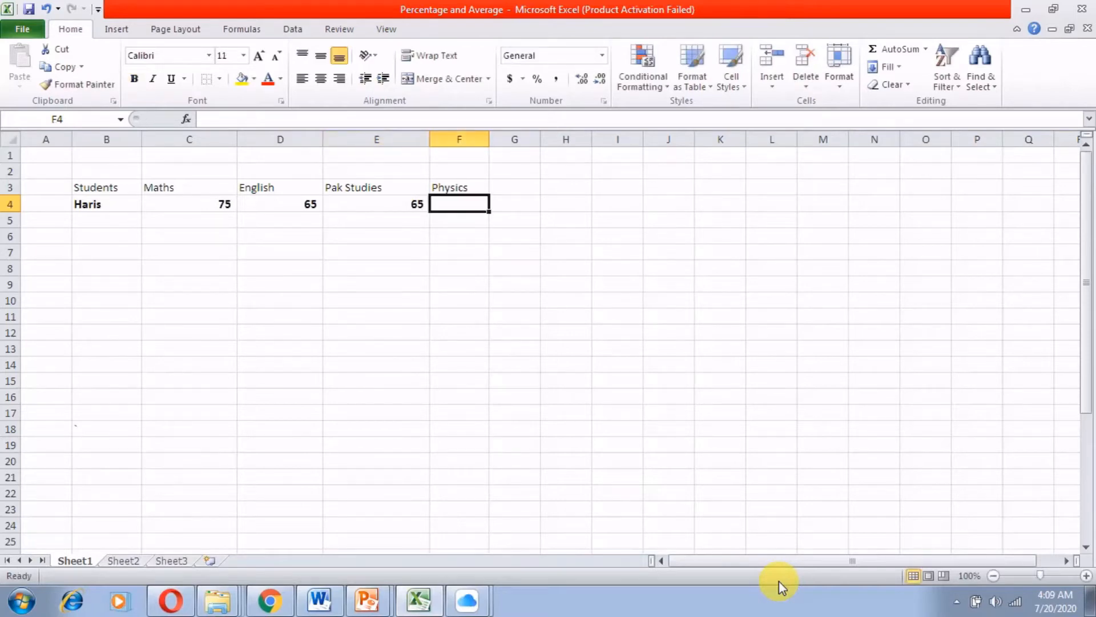
text(65)
key(Tab)
key(Up)
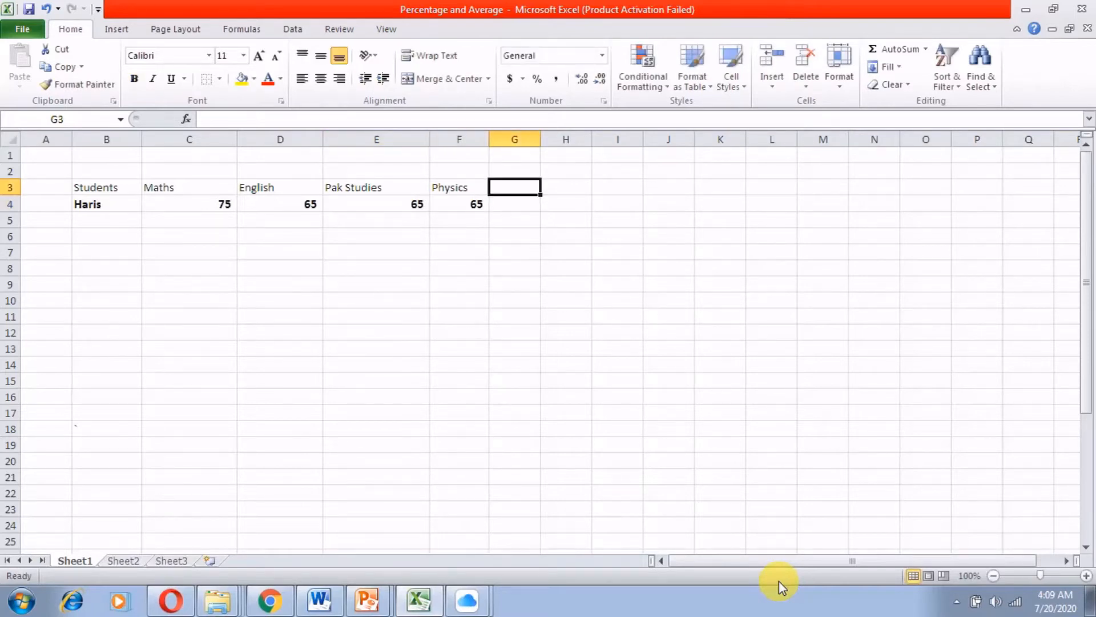
- Select the marks in C4:F4 to check their sum and average
key(Down)
key(Left)
key(Left)
key(Left)
key(Left)
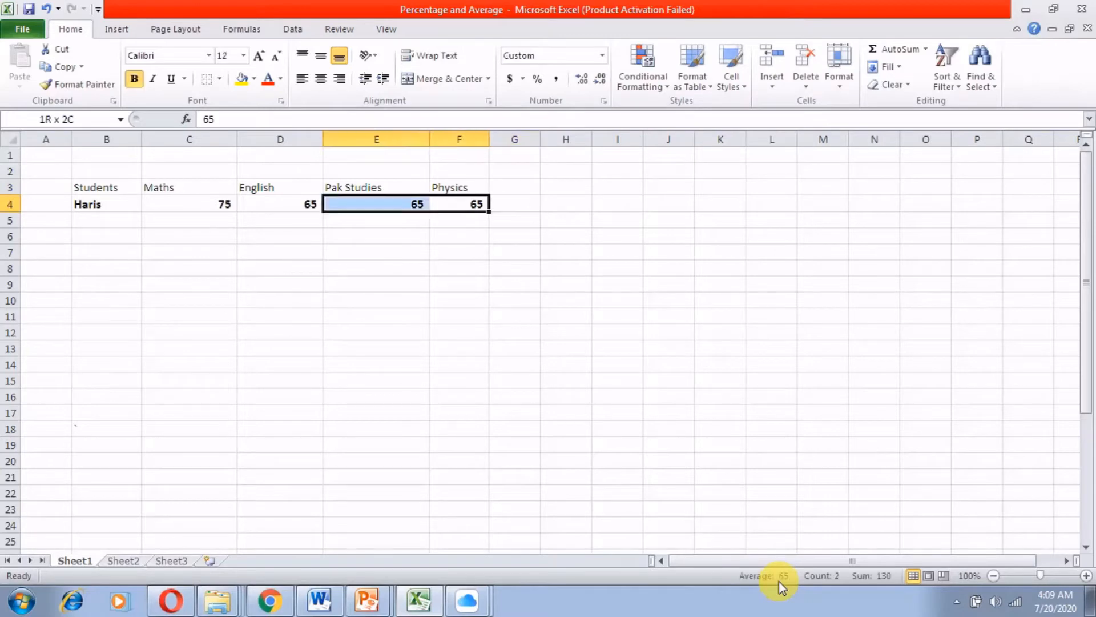
key(shift+Right)
key(shift+Right)
key(shift+Right)
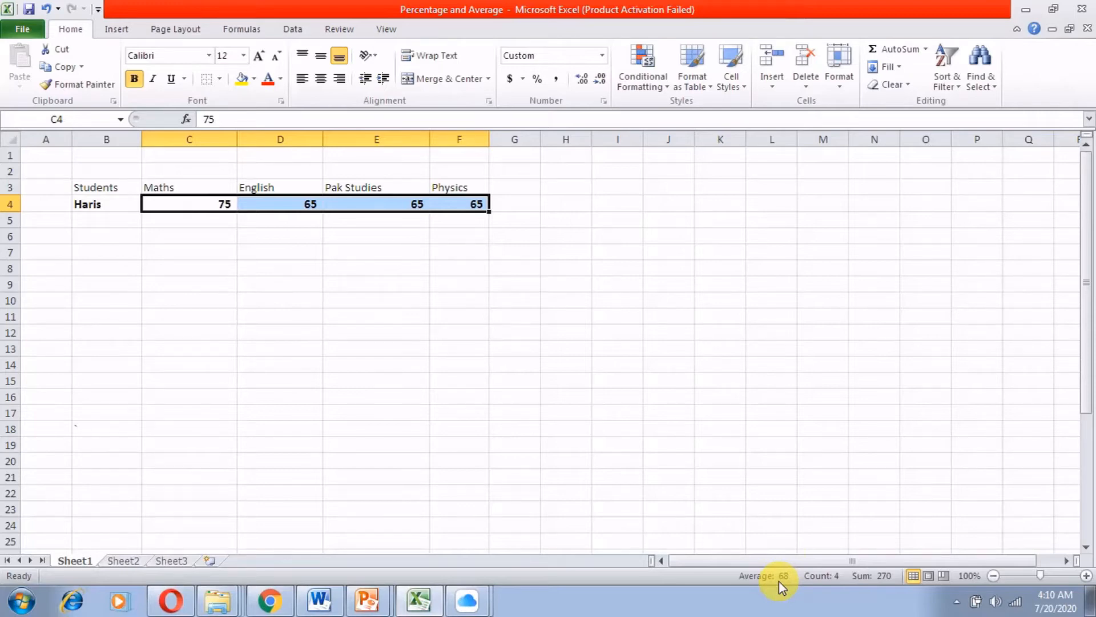
click(374, 304)
click(957, 604)
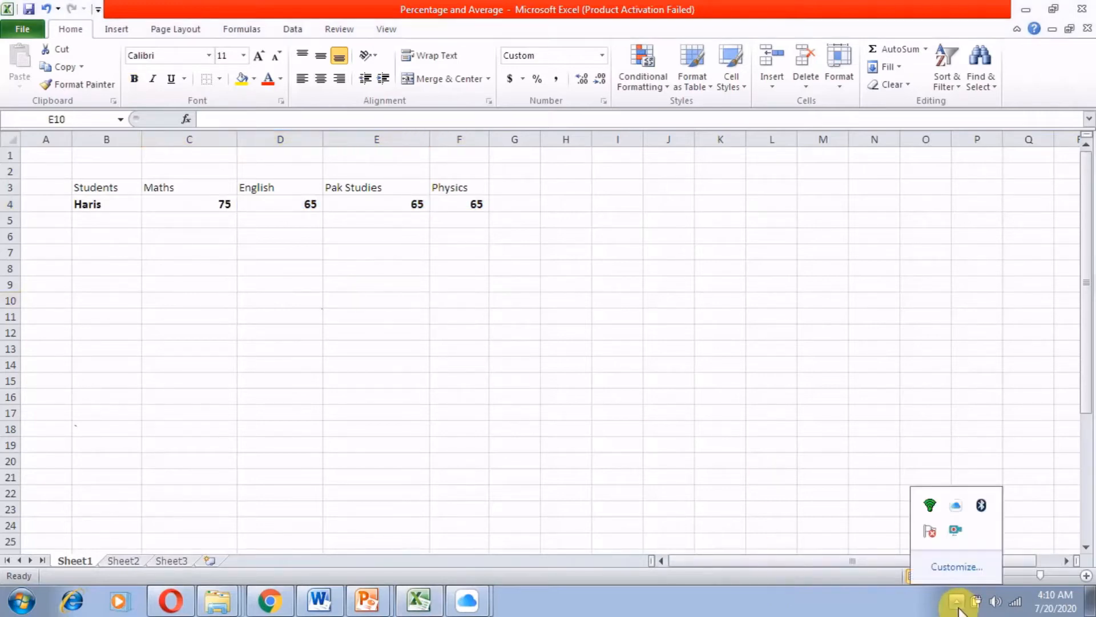
right_click(950, 533)
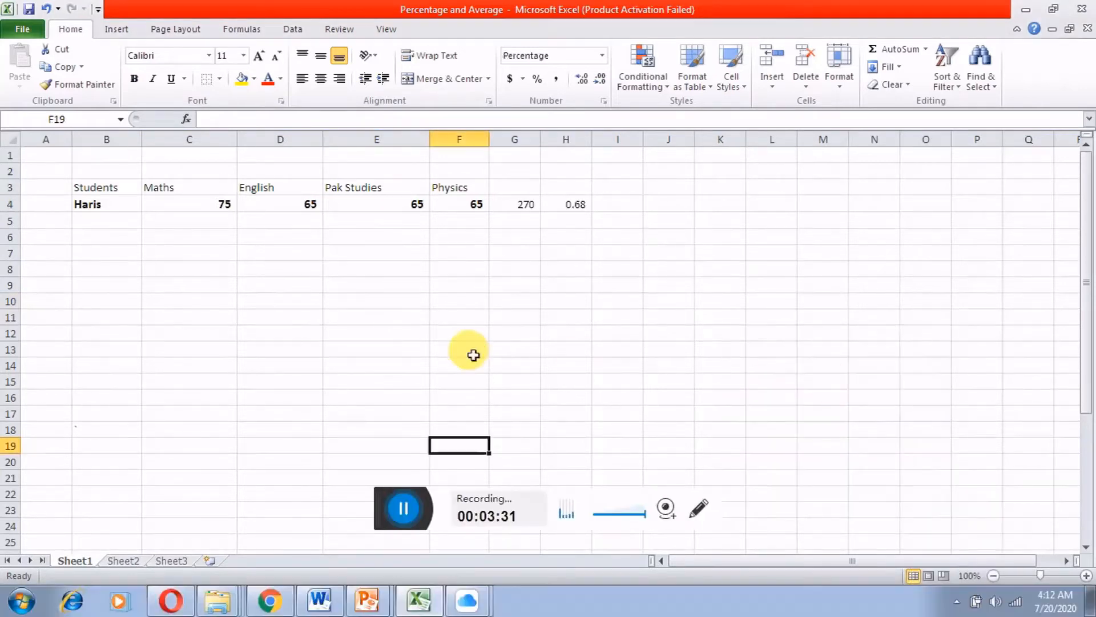
drag(372, 519, 375, 596)
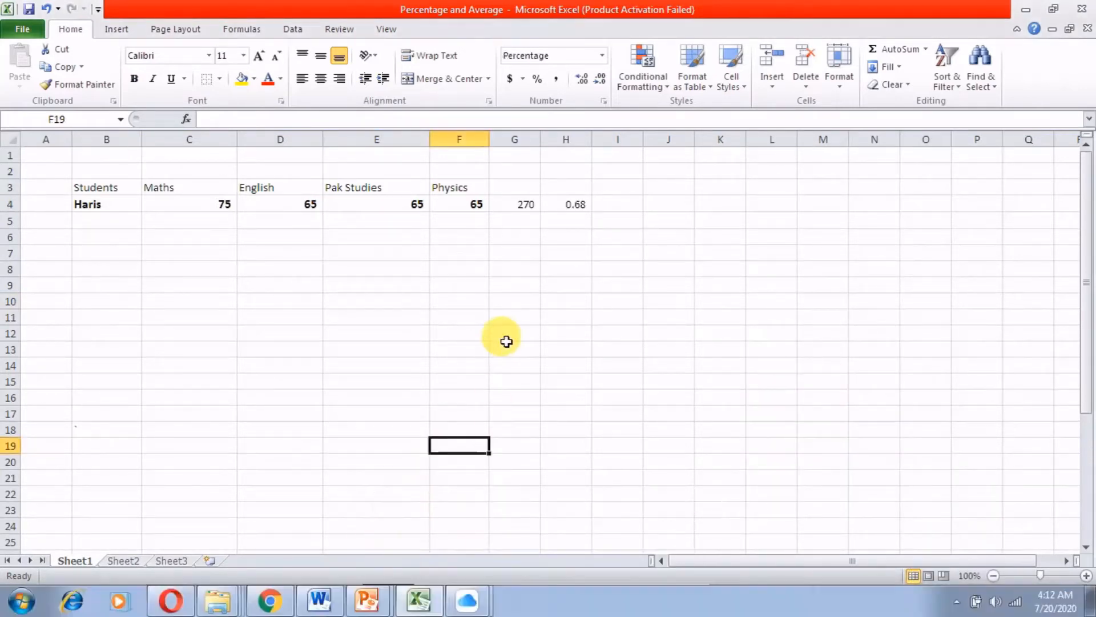
- Clear the total and the percentage calculation in G4:H4
click(572, 213)
drag(522, 207, 570, 208)
key(Delete)
key(Left)
key(Left)
key(Left)
key(Left)
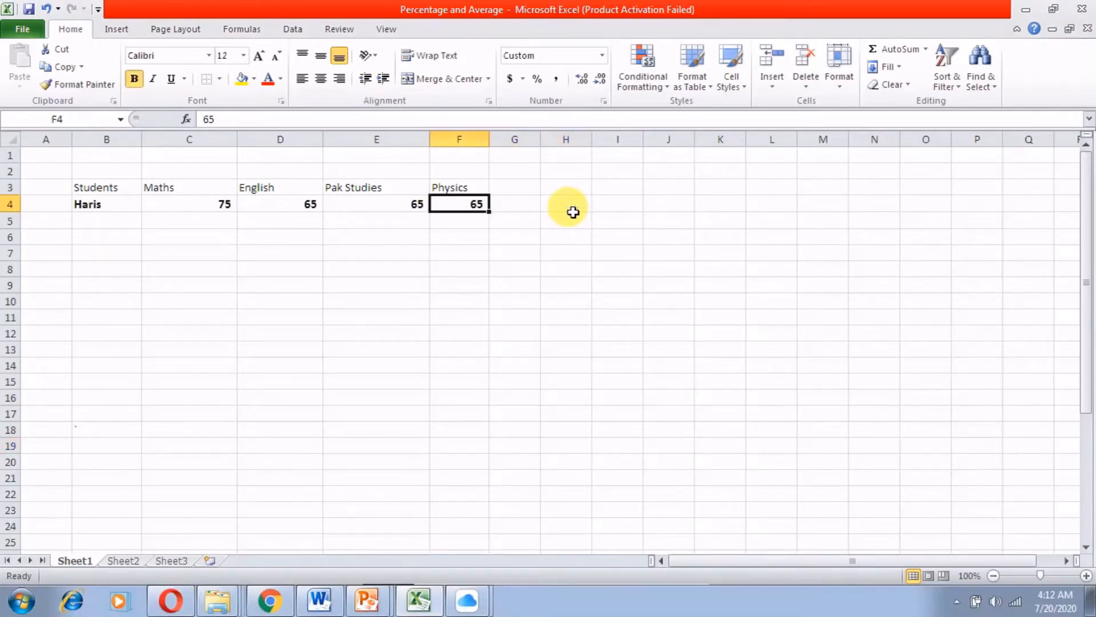
key(Right)
key(Right)
key(Right)
key(Right)
key(Left)
key(Left)
key(Left)
key(Left)
key(Right)
key(Left)
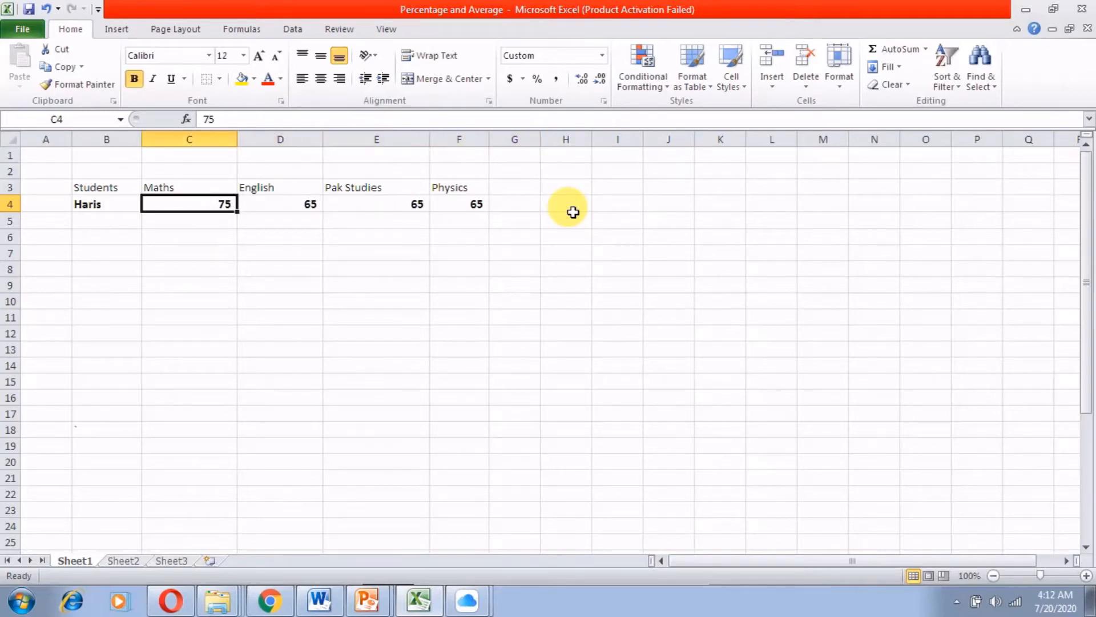
- Calculate the total of the four subject marks in G4 with =SUM(C4:F4)
key(Right)
key(Right)
key(Right)
key(Right)
text(=sum()
key(Left)
key(Left)
key(Left)
key(Left)
key(shift+Right)
key(shift+Right)
key(shift+Right)
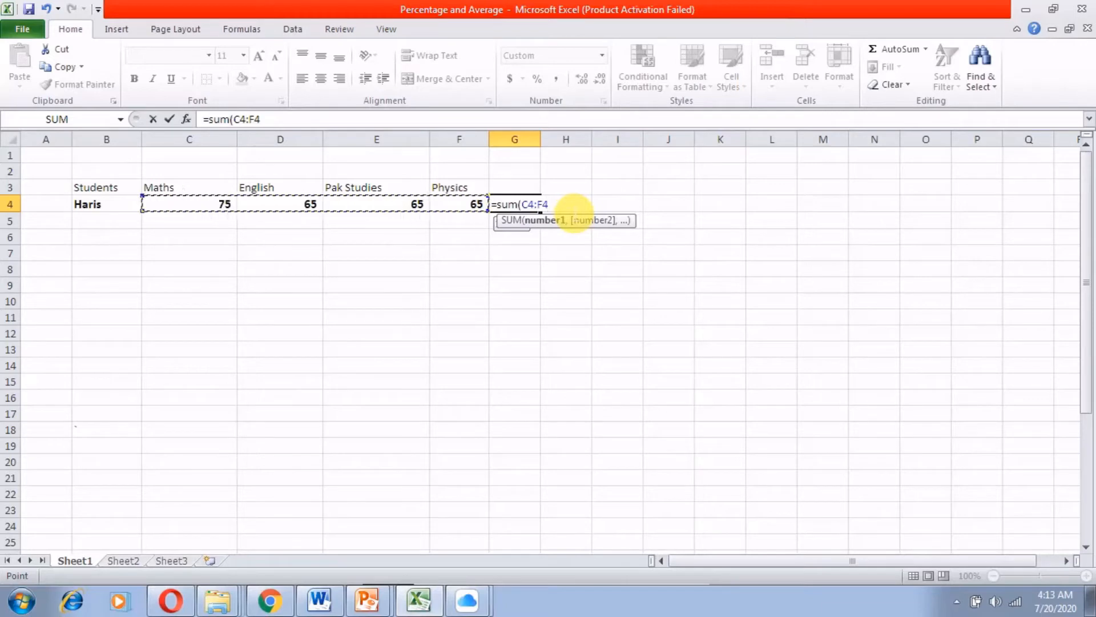
text())
key(ctrl+Return)
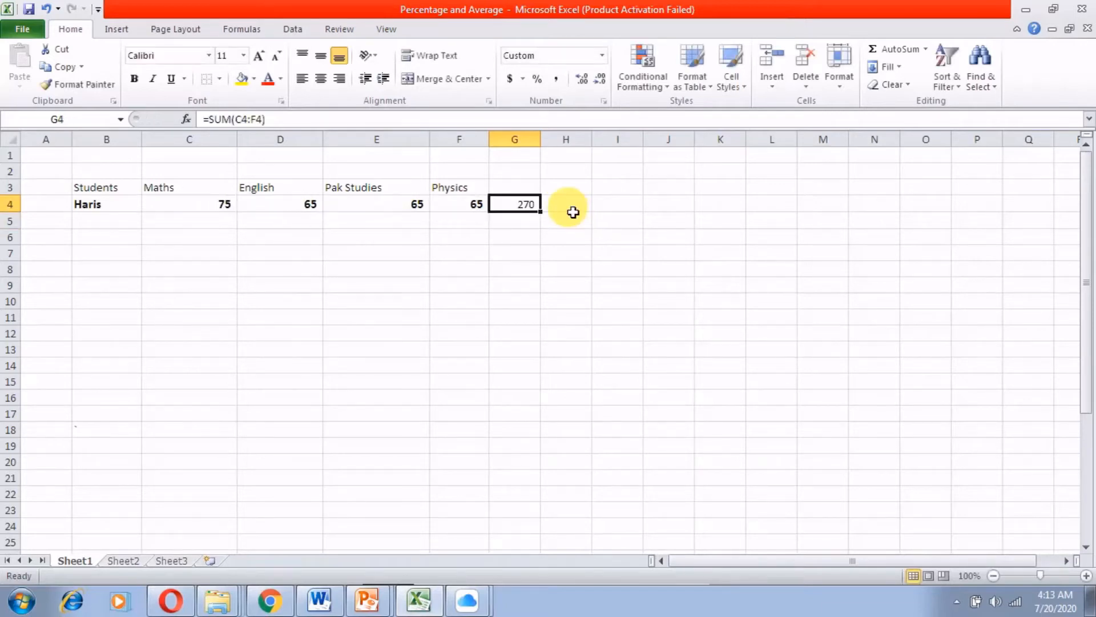
- Label the sum column with the heading Total in G3
click(573, 211)
key(Left)
key(Up)
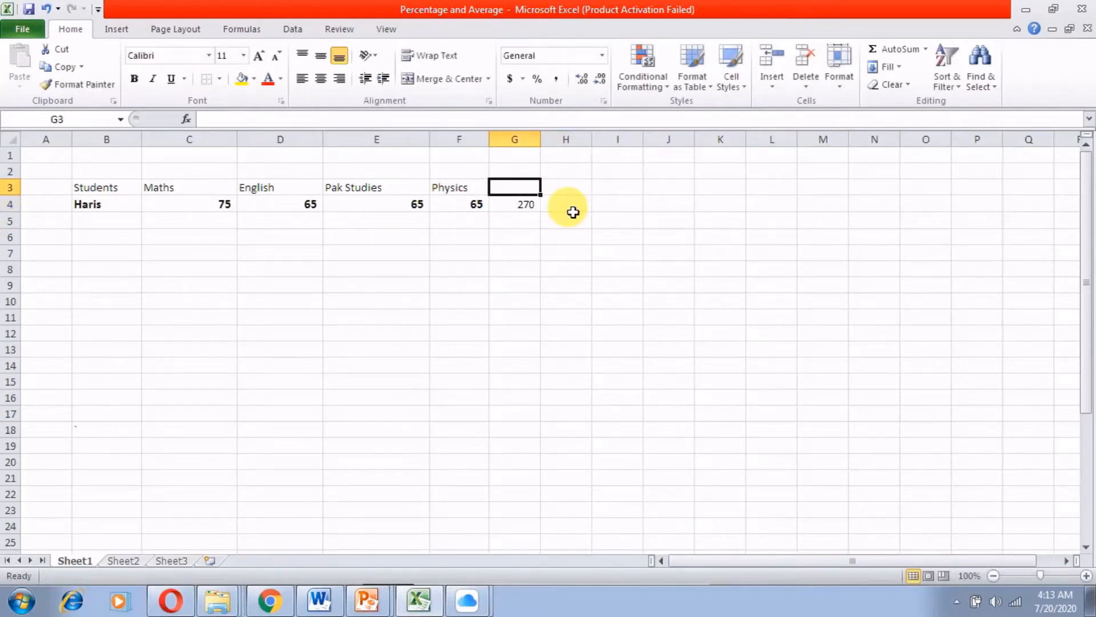
text(Total)
key(Right)
key(Down)
key(Left)
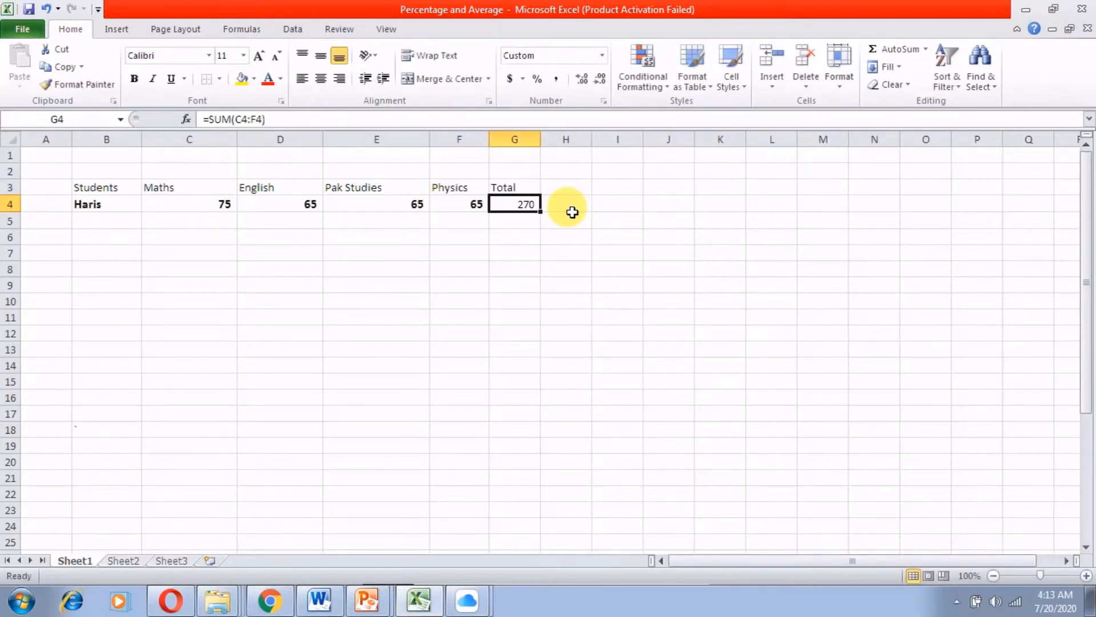
- Enter a formula in H4 for averaging the subject marks in C4:F4
click(573, 212)
text(=a)
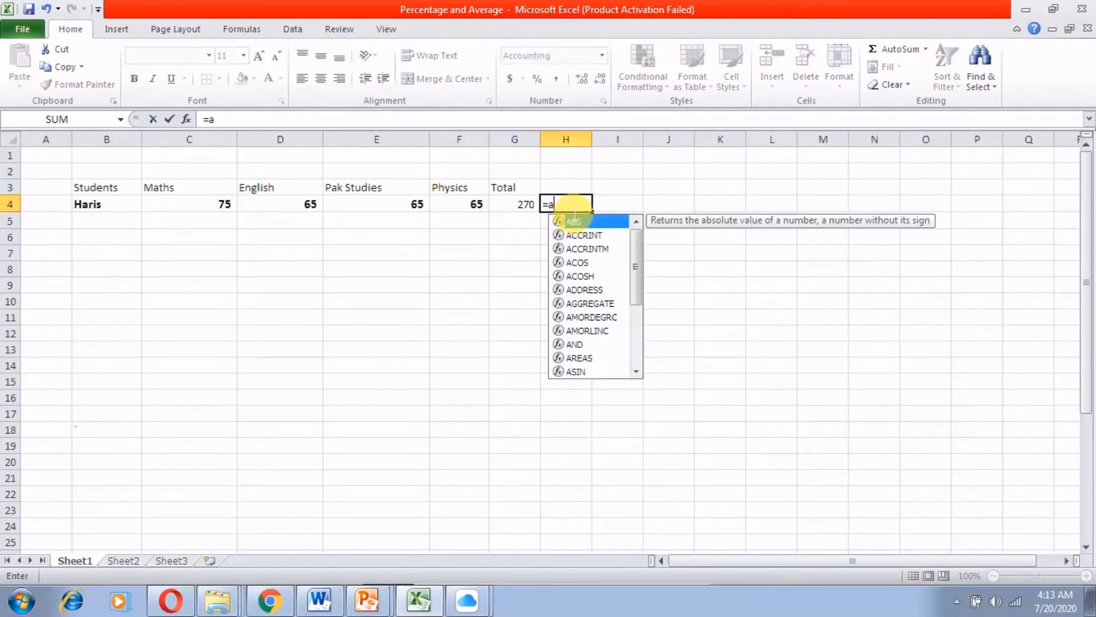
text(vetage()
key(Left)
key(Left)
key(Left)
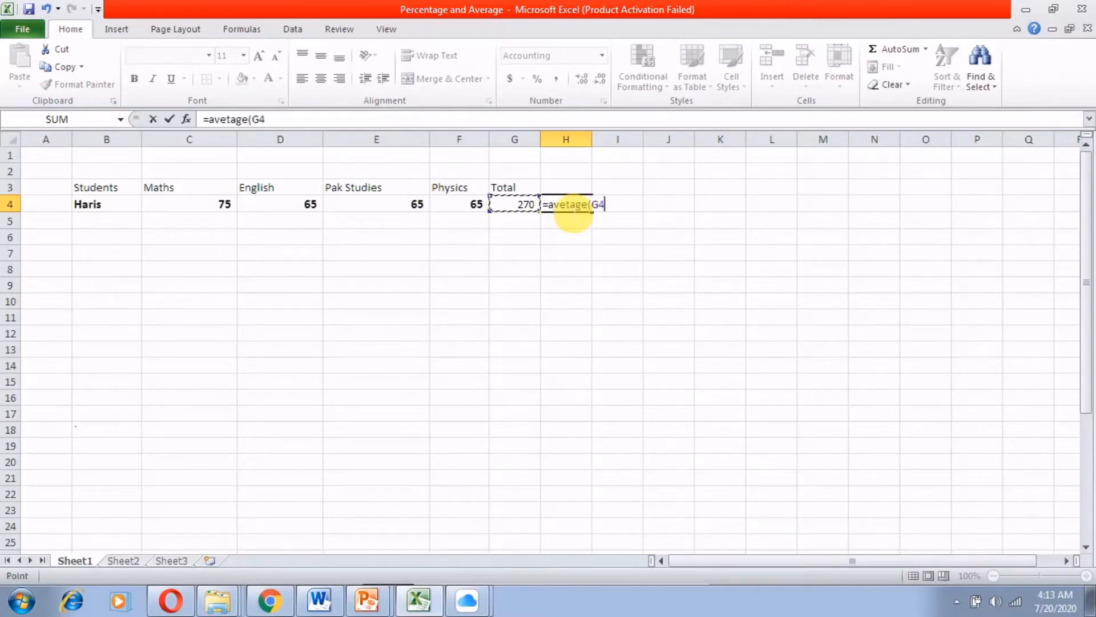
key(Left)
key(Left)
key(shift+Right)
key(shift+Right)
key(shift+Right)
text())
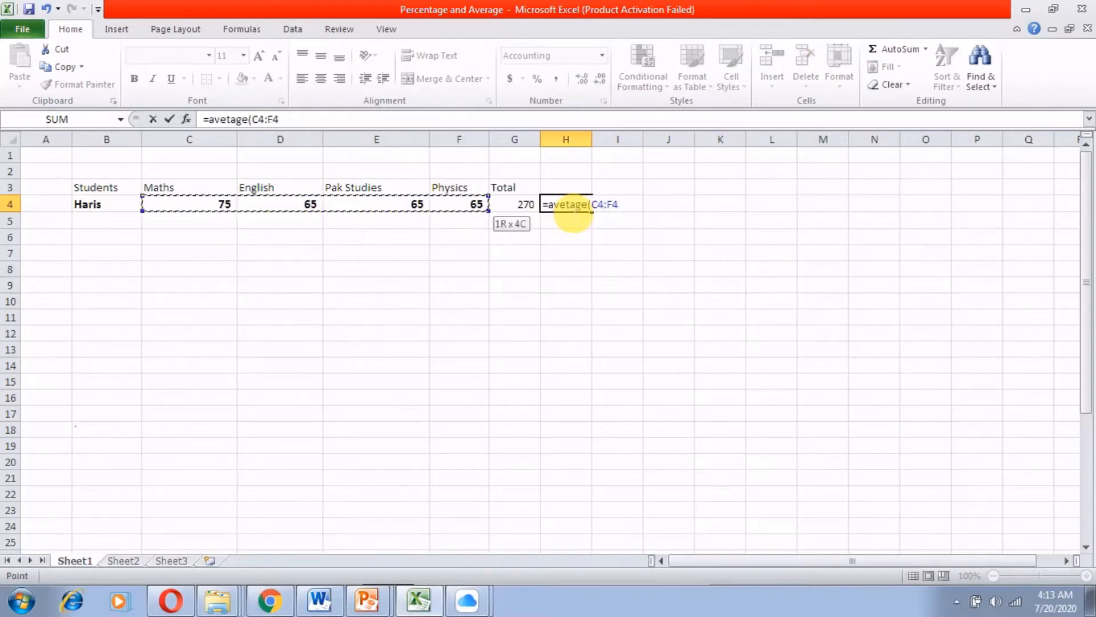
key(ctrl+Return)
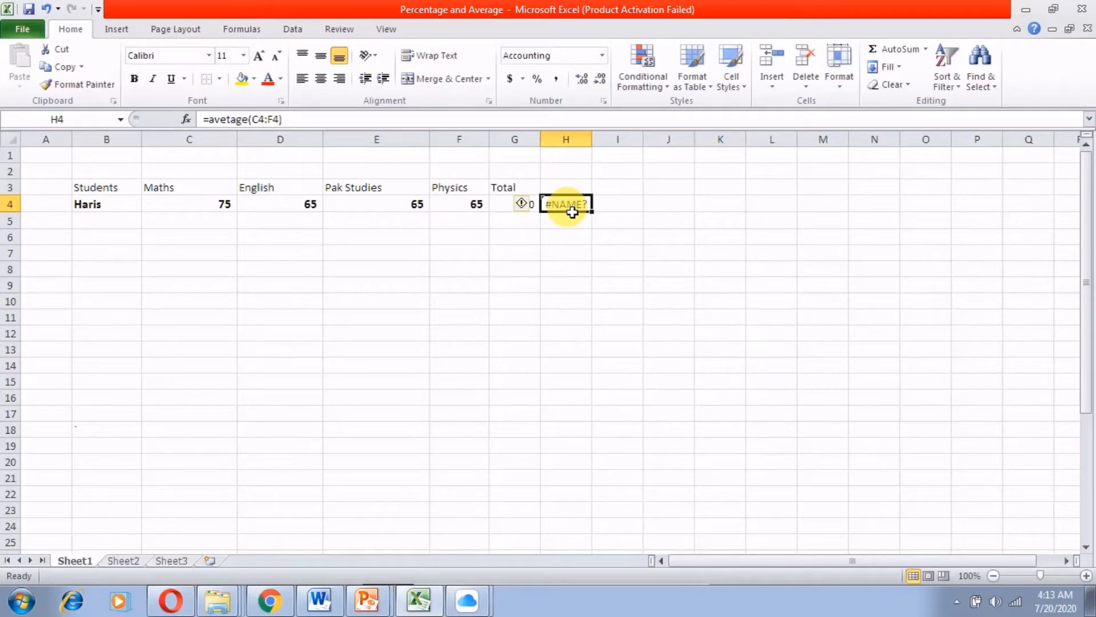
- Correct the misspelled function name in H4 so the formula reads =AVERAGE(C4:F4)
double_click(572, 213)
key(Escape)
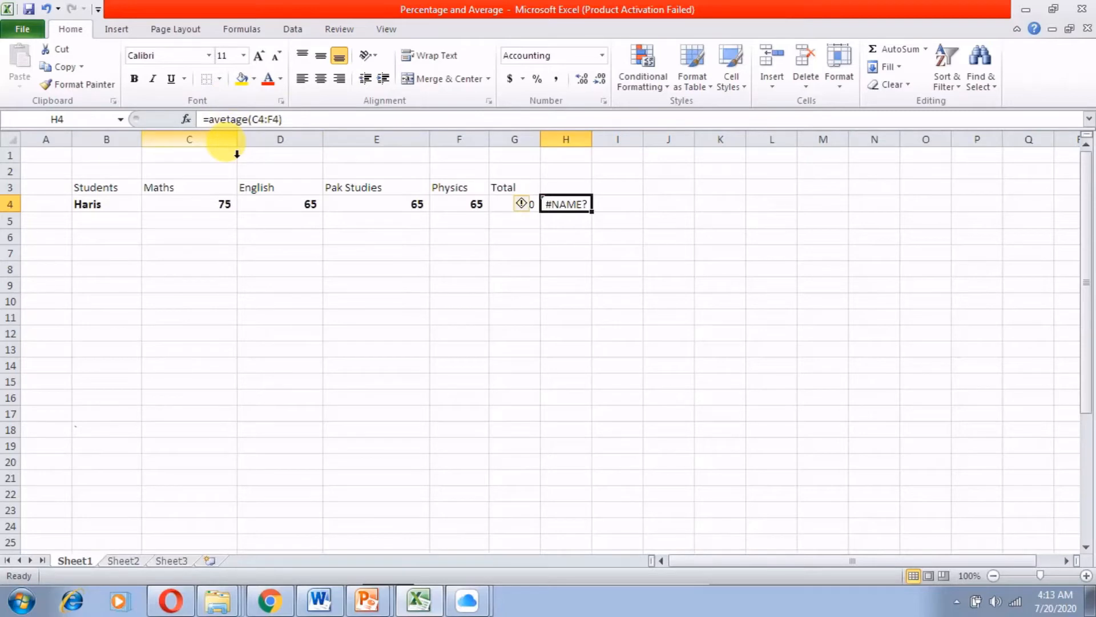
click(231, 120)
key(BackSpace)
text(r)
key(Return)
key(Up)
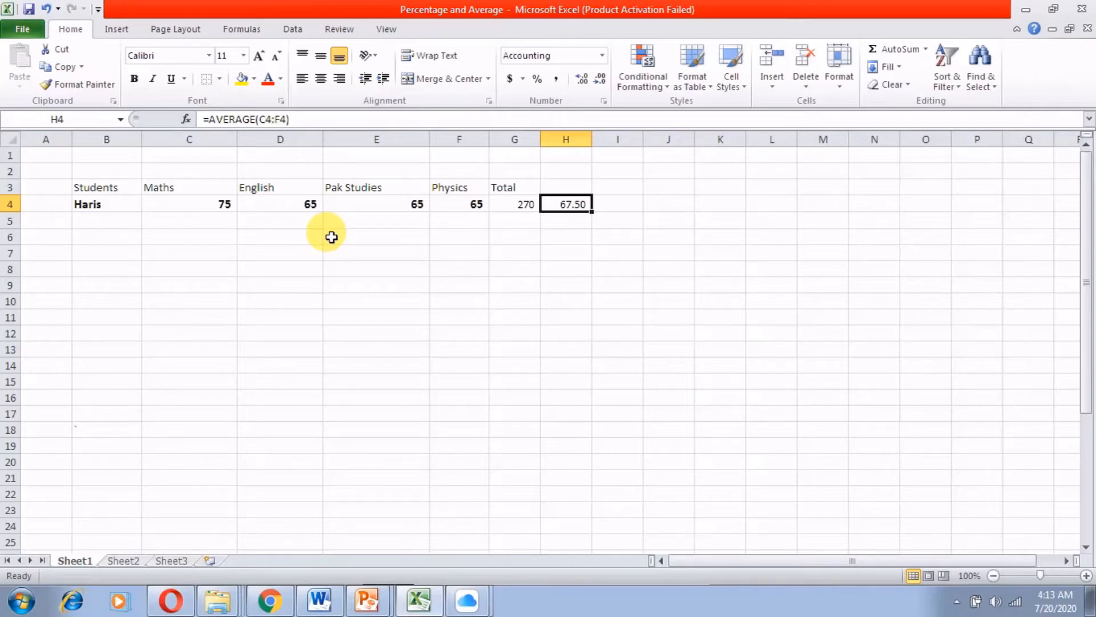
- Clear the student marks table in B3:H7 and open Sheet2
drag(115, 187, 562, 250)
key(Delete)
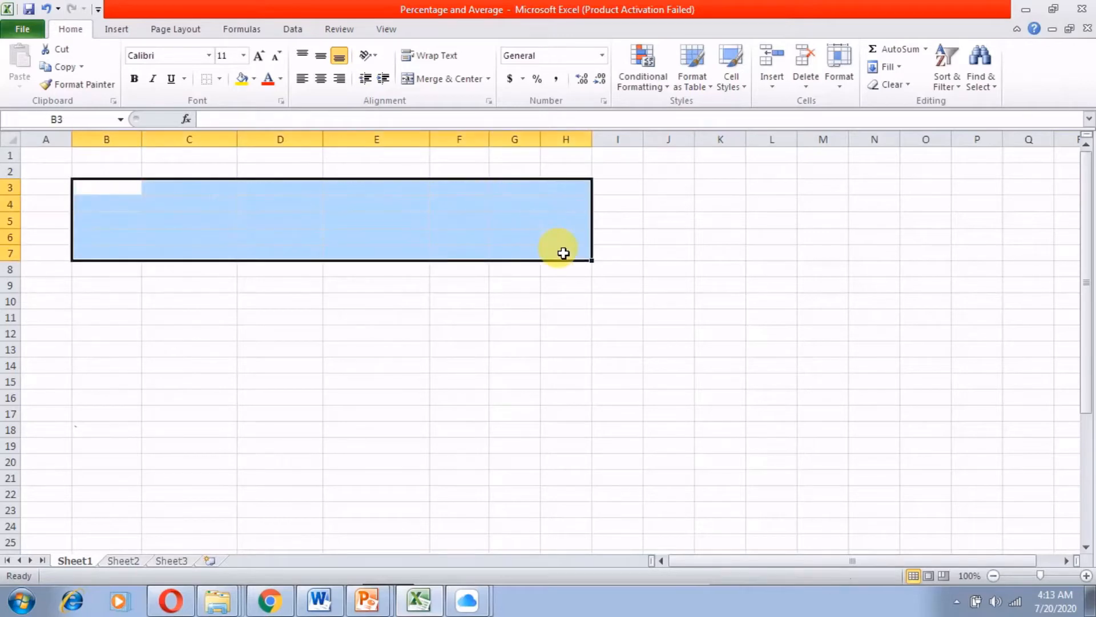
click(125, 560)
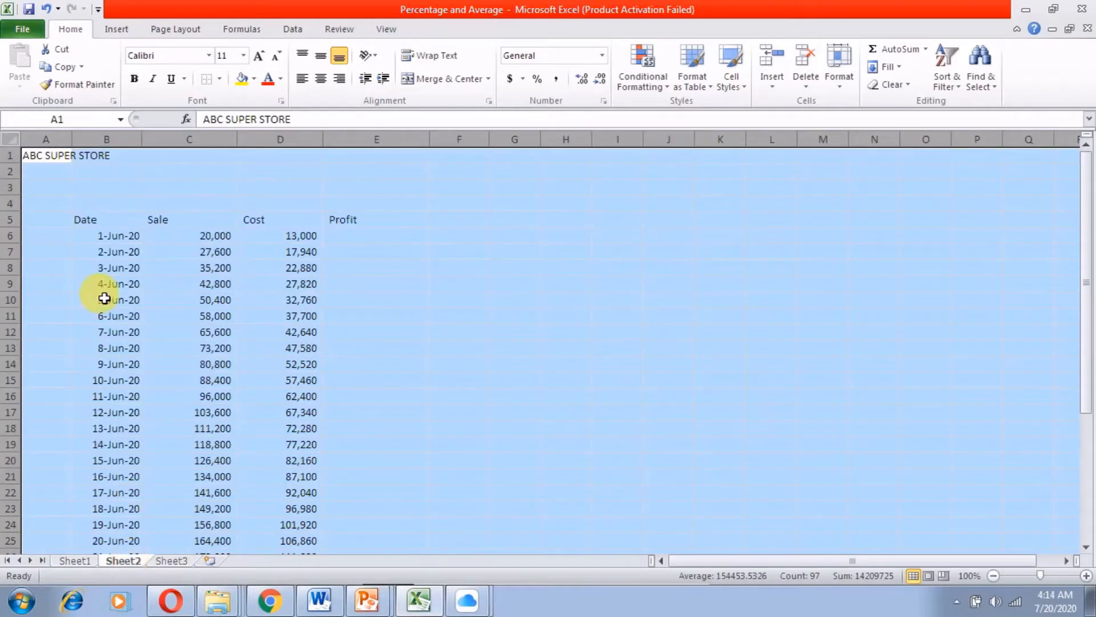
- Examine the ABC SUPER STORE title, the Date heading and the first date and sale entries on Sheet2
click(104, 300)
click(37, 153)
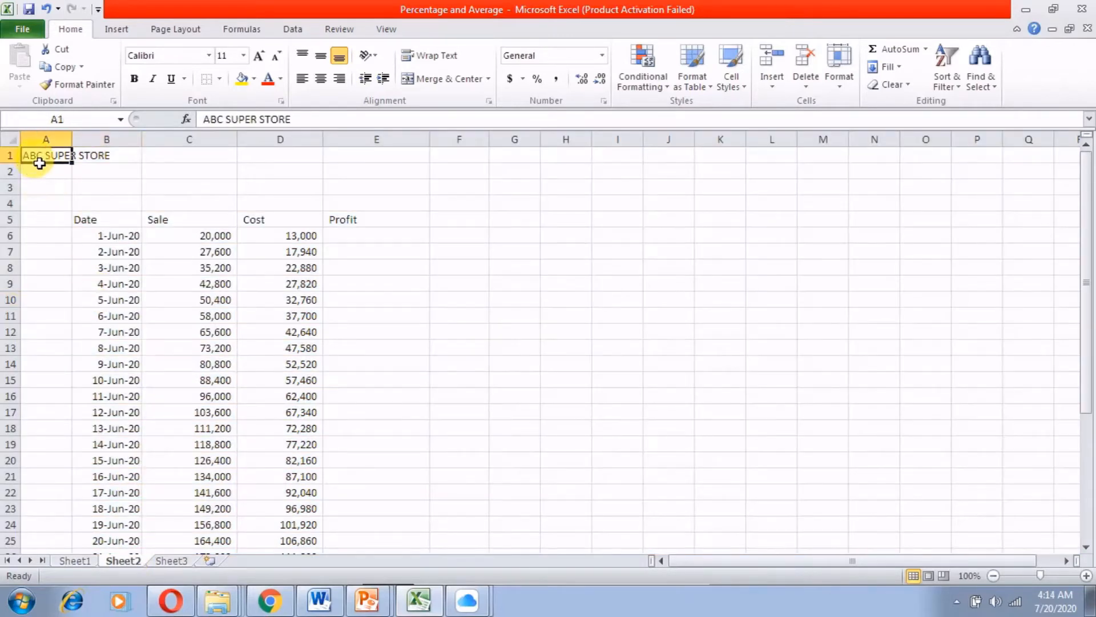
click(107, 222)
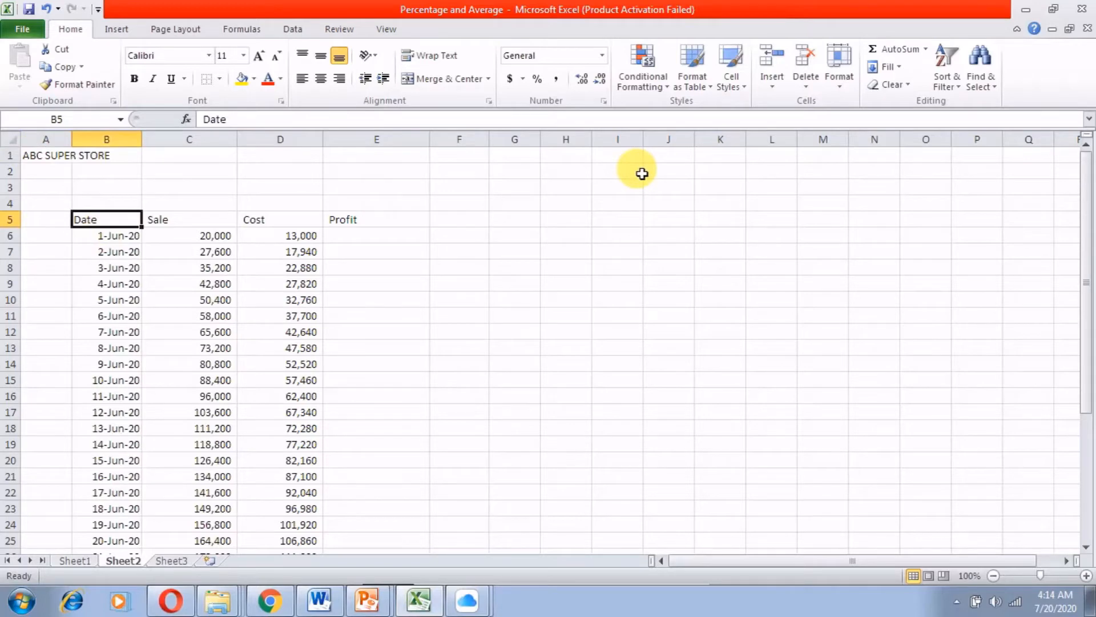
key(Down)
key(Down)
key(Right)
key(Up)
key(Down)
key(Down)
key(Up)
key(Up)
key(Left)
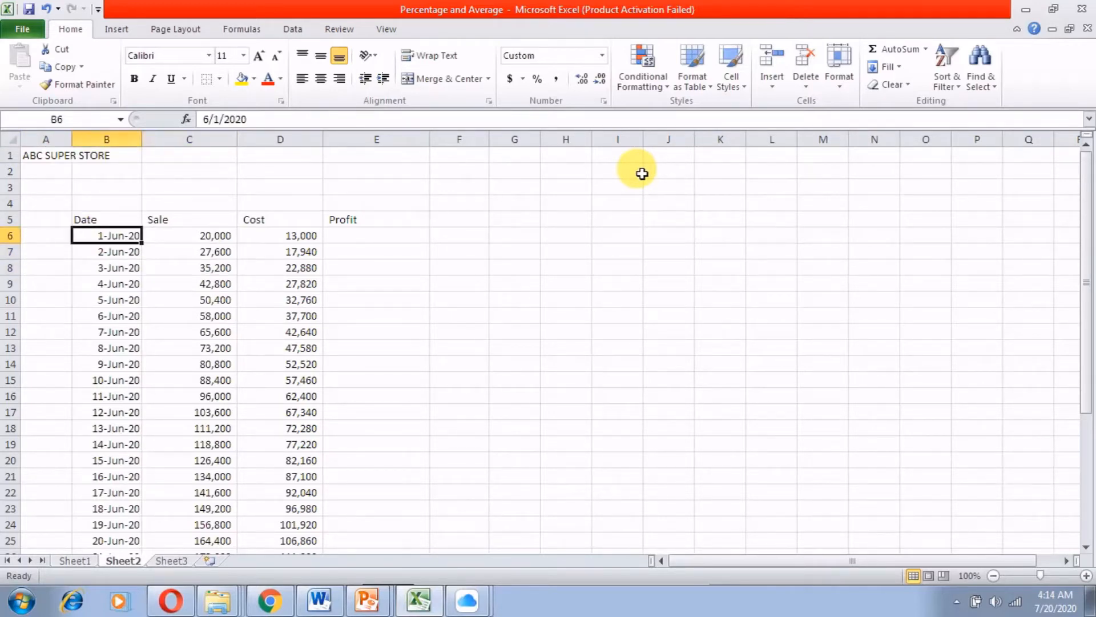
key(Right)
key(Down)
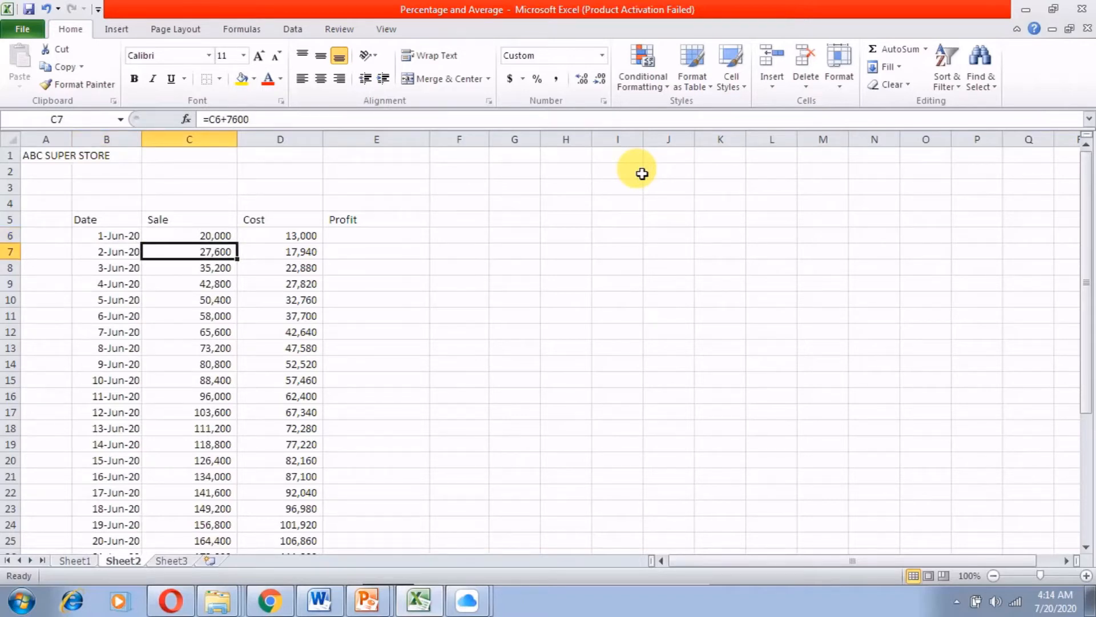
- Look through the daily figures in the Sale column down to the end of June and back up
key(Down)
key(Down)
key(Down)
key(Down)
key(Down)
key(Down)
key(Down)
key(Down)
key(Down)
key(Down)
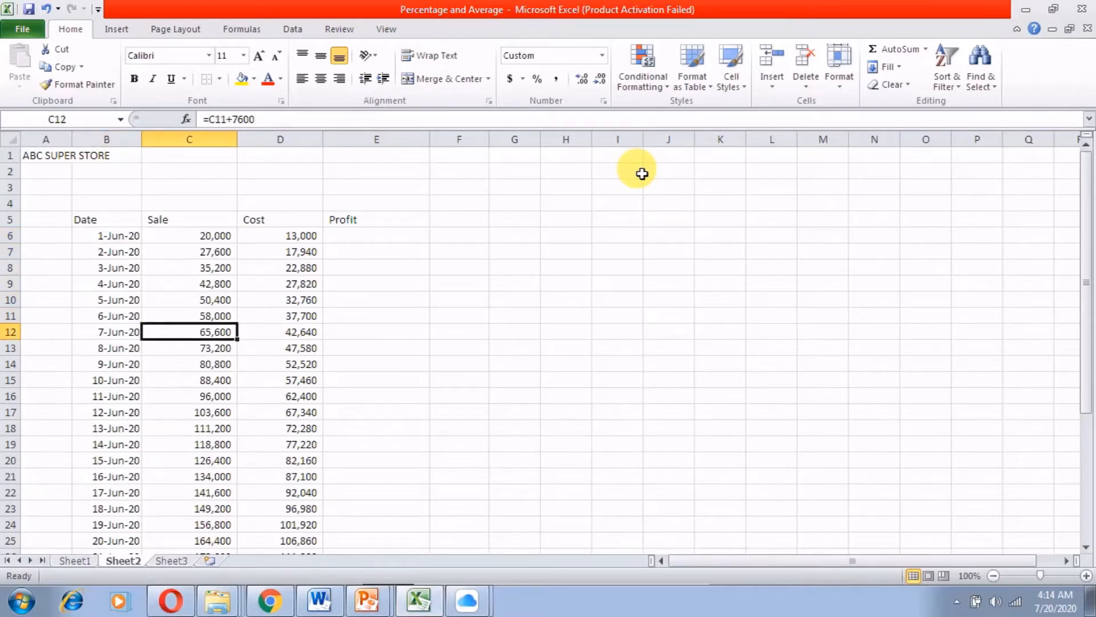
key(Down)
key(Down)
key(Down)
key(Down)
key(Down)
key(Down)
key(Down)
key(Down)
key(Down)
key(Down)
key(Down)
key(Down)
key(Down)
key(Down)
key(Down)
key(Down)
key(Down)
key(Down)
key(Down)
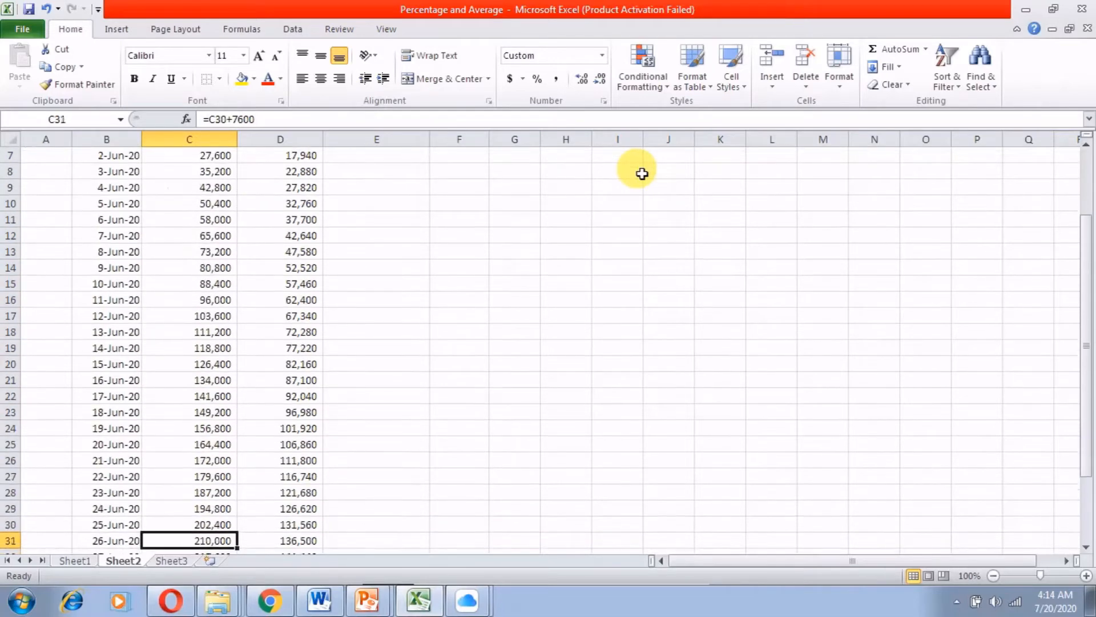
key(Down)
key(Down)
key(Up)
key(Up)
key(Up)
key(Up)
key(Up)
key(Up)
key(Up)
key(Up)
key(Up)
key(Up)
key(Up)
key(Up)
key(Up)
key(Up)
key(Up)
key(Up)
key(Up)
key(Up)
key(Up)
key(Up)
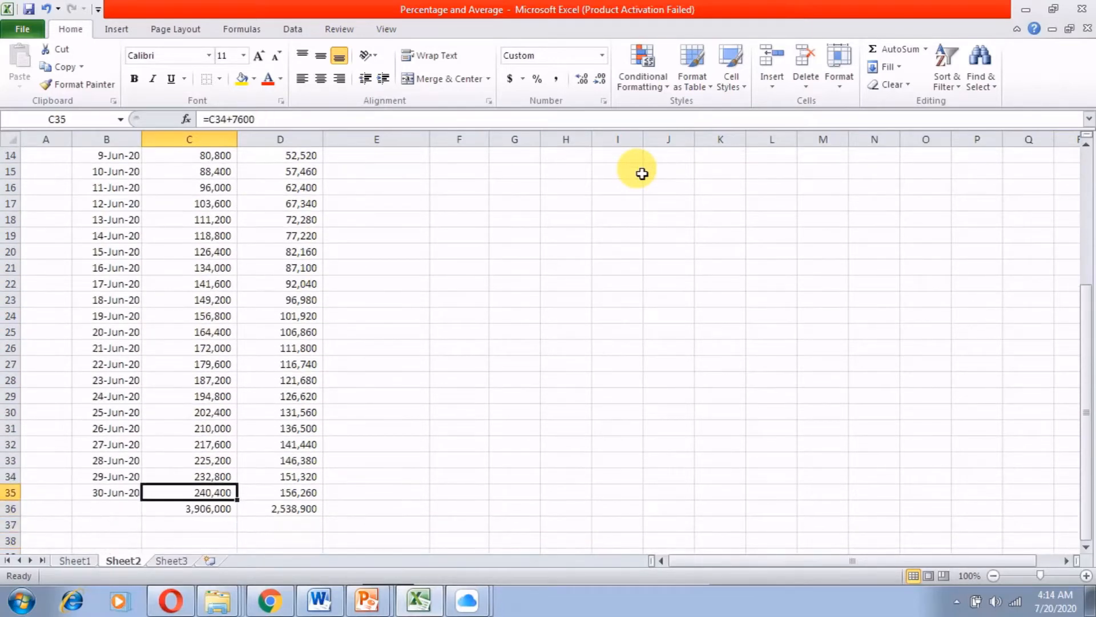
key(Up)
key(Up)
key(Up)
key(Up)
key(Up)
key(Up)
key(Up)
key(Up)
key(Up)
key(Up)
key(Up)
key(Up)
key(Up)
key(Up)
key(Up)
key(Down)
key(Down)
key(Down)
key(Down)
key(Down)
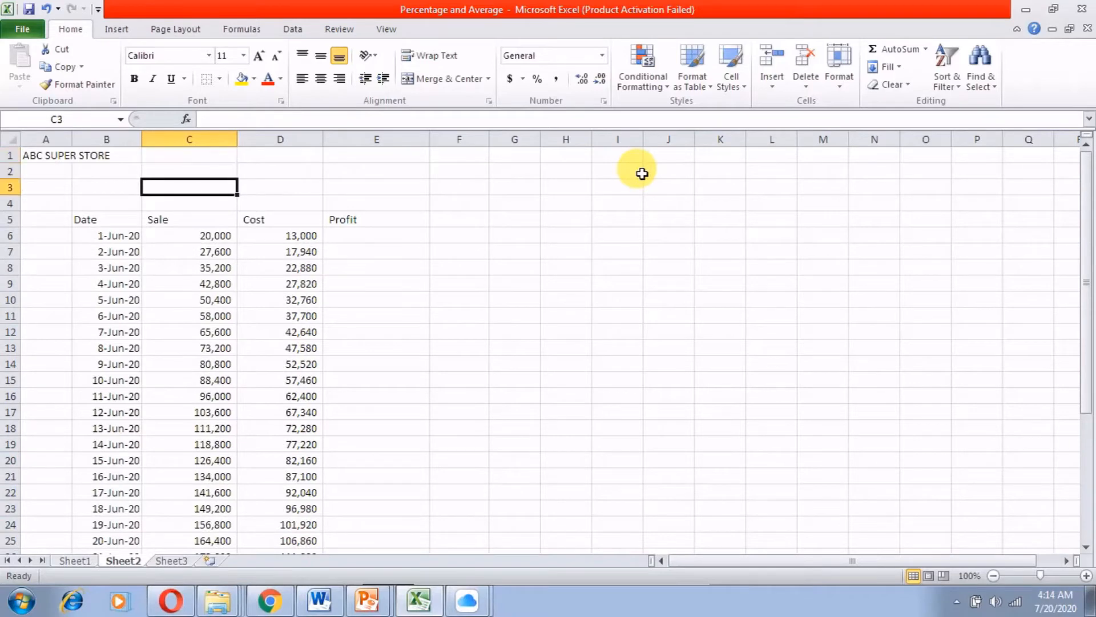
- Look through the daily figures in the Cost column from the first entry down into late June and back up
key(Right)
key(Left)
key(Right)
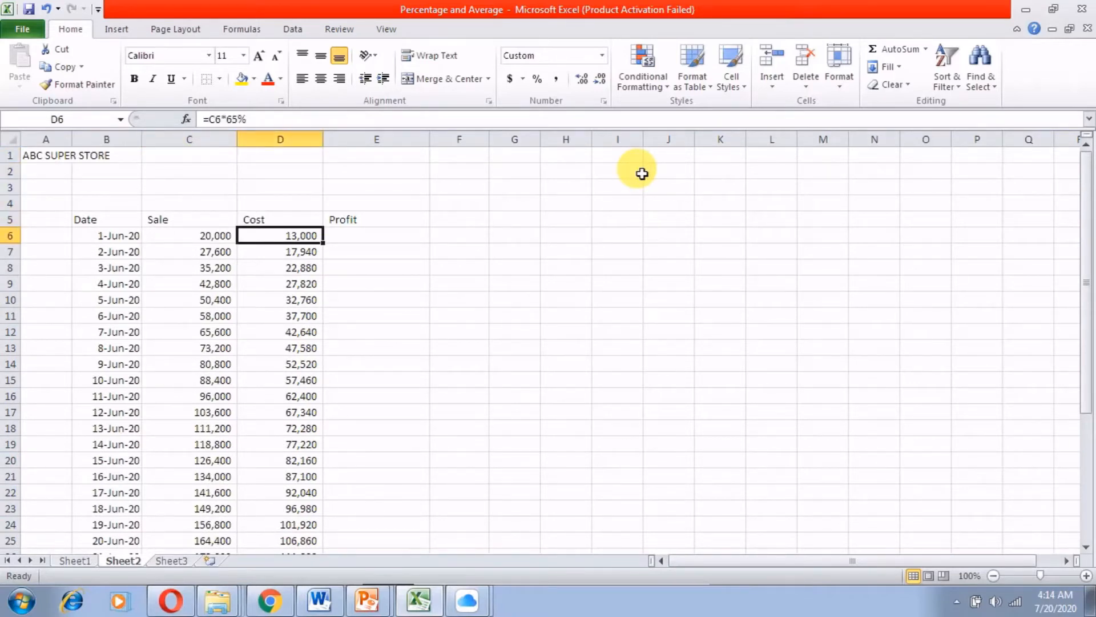
key(Left)
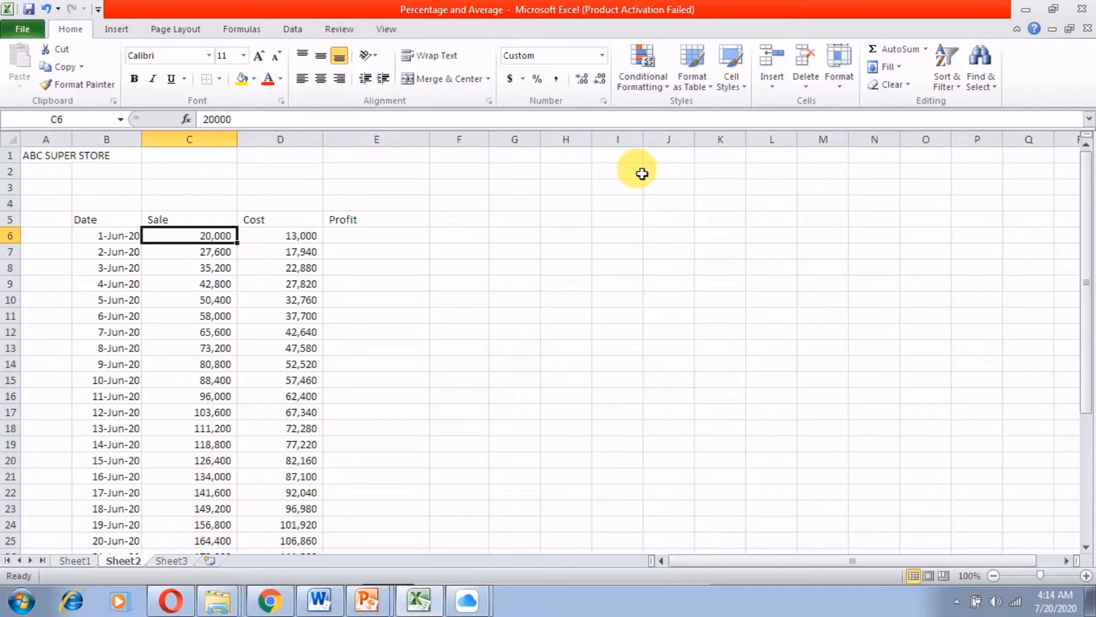
key(Right)
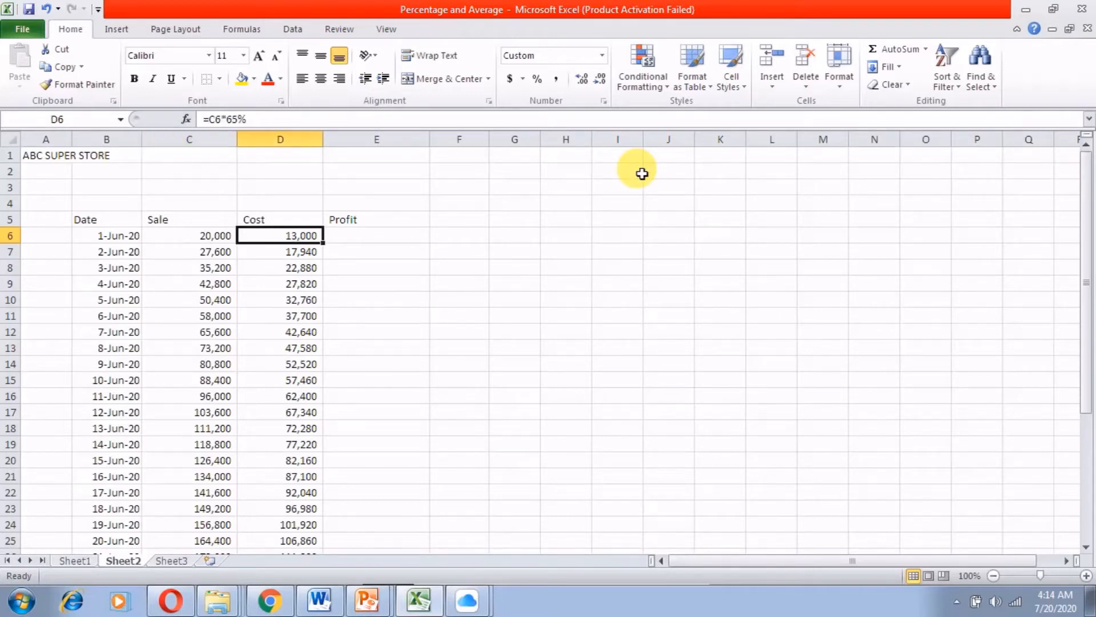
key(Down)
key(Down)
key(Down)
key(Down)
key(Down)
key(Down)
key(Down)
key(Down)
key(Down)
key(Down)
key(Down)
key(Down)
key(Down)
key(Down)
key(Down)
key(Down)
key(Down)
key(Down)
key(Down)
key(Down)
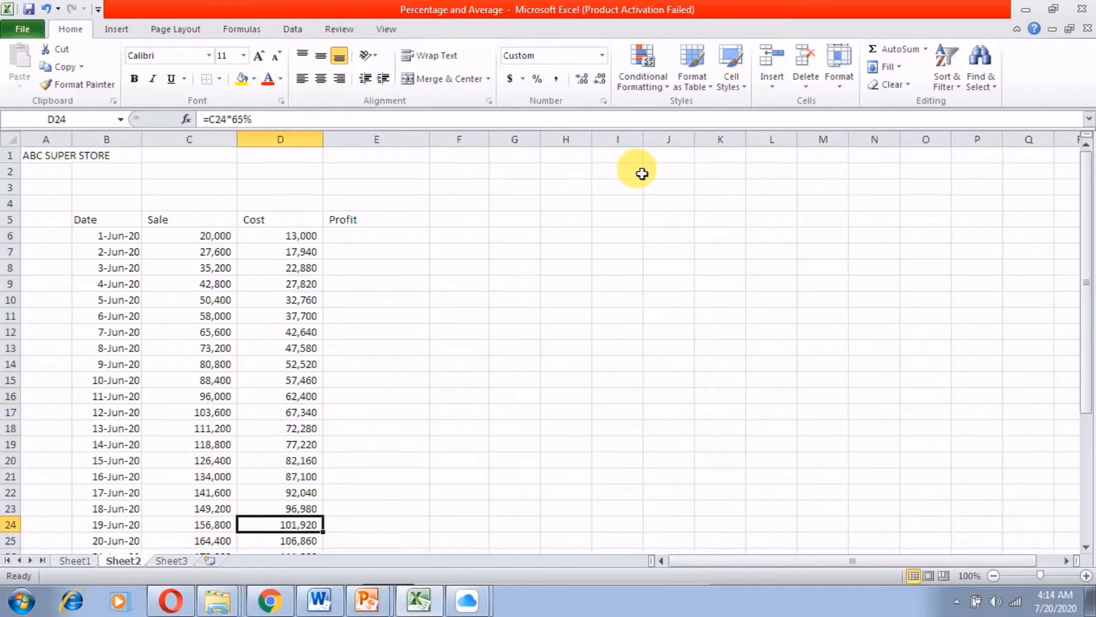
key(Down)
key(Down)
key(Down)
key(Down)
key(Down)
key(Down)
key(Up)
key(Up)
key(Up)
key(Up)
key(Up)
key(Up)
key(Up)
key(Up)
key(Up)
key(Up)
key(Up)
key(Up)
key(Up)
key(Up)
key(Up)
key(Up)
key(Up)
key(Up)
key(Up)
key(Up)
key(Up)
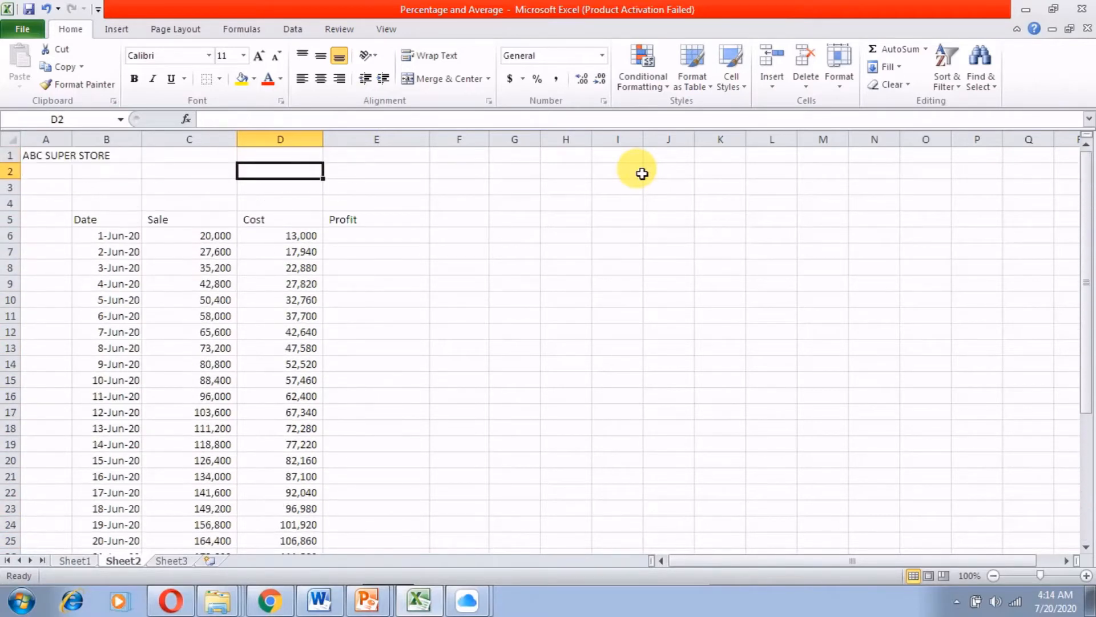
- Delete the existing Sale and Cost totals in C36:D36 below the June figures
key(Down)
key(ctrl+Down)
key(Left)
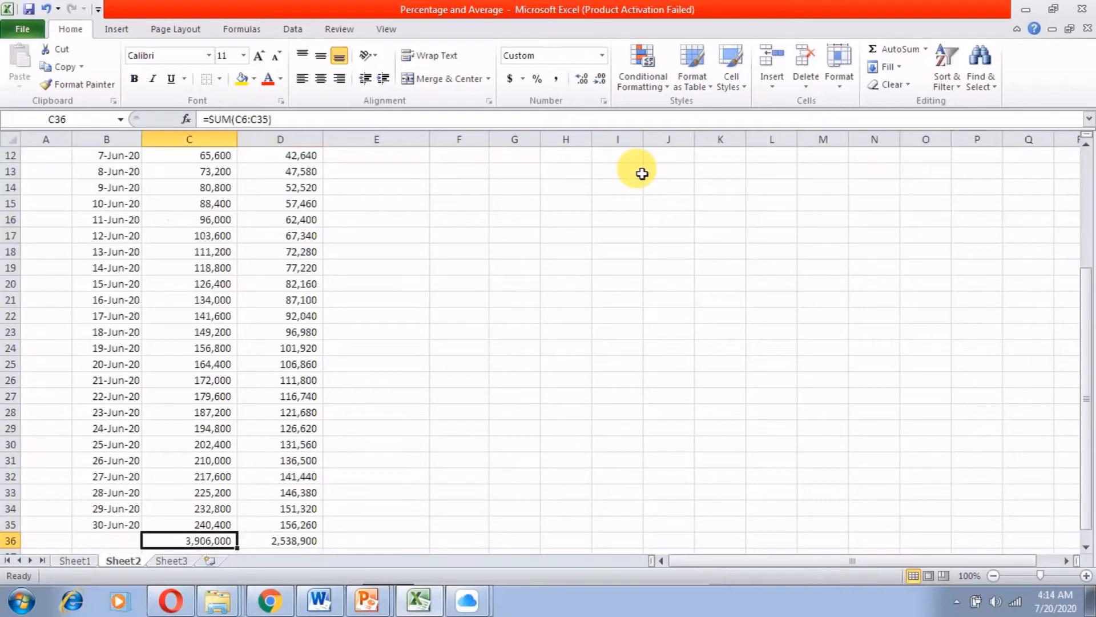
key(shift+Right)
key(Delete)
key(ctrl+Up)
key(ctrl+Up)
key(Down)
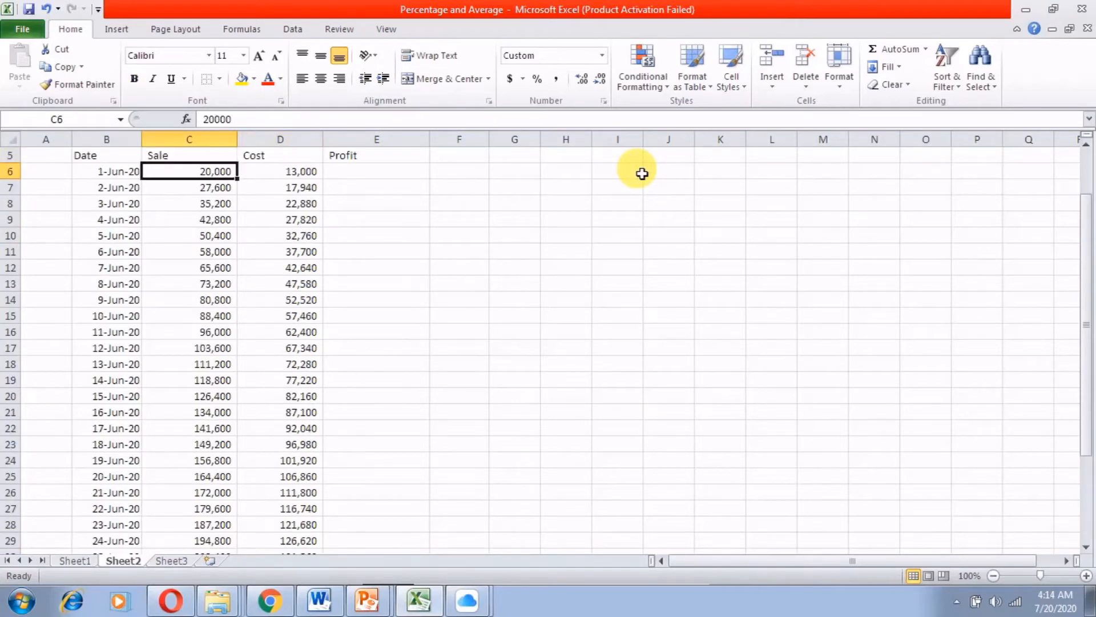
- Calculate the 1-Jun-20 profit in E6 as sale minus cost with the formula =C6-D6
key(Right)
key(Up)
key(Up)
key(Up)
key(Up)
key(Up)
key(Down)
key(Down)
key(Down)
key(Down)
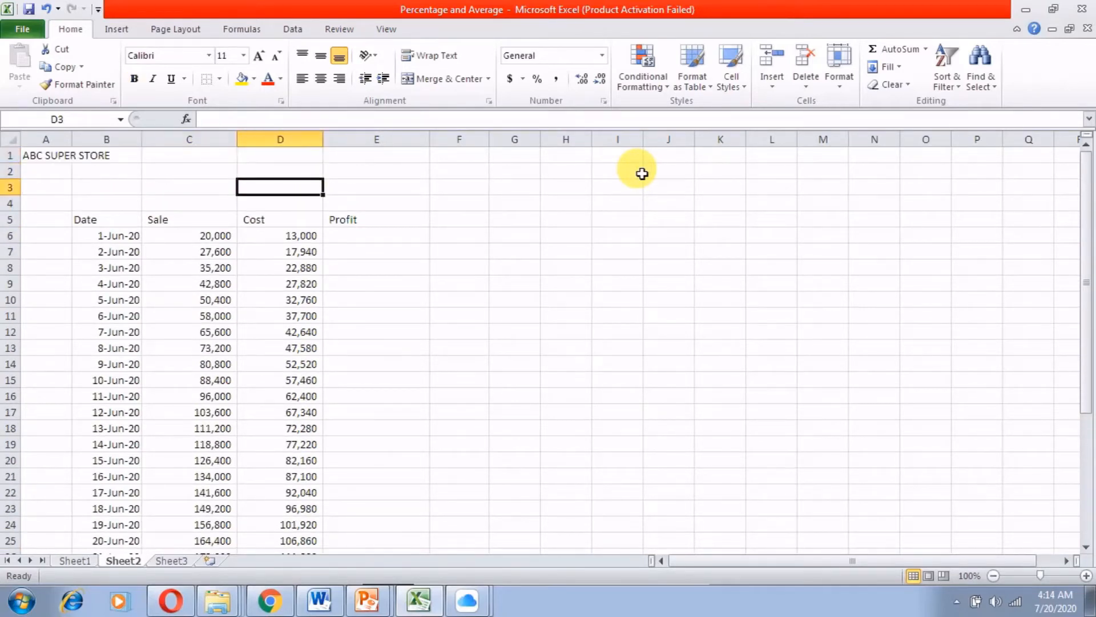
key(Right)
key(Down)
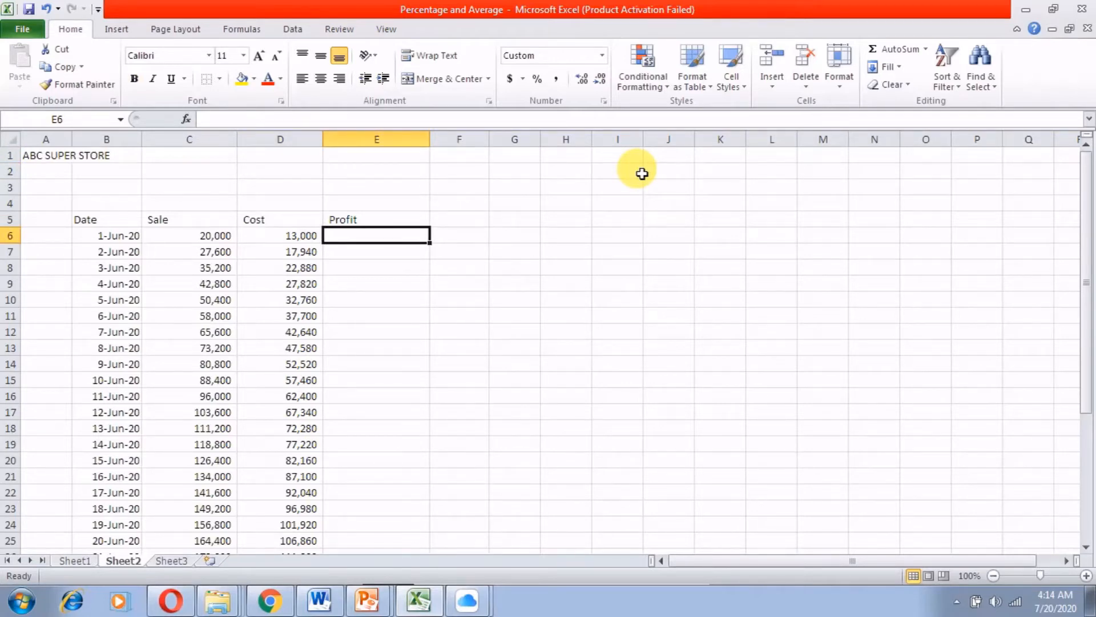
text(=)
key(Left)
key(Left)
text(-)
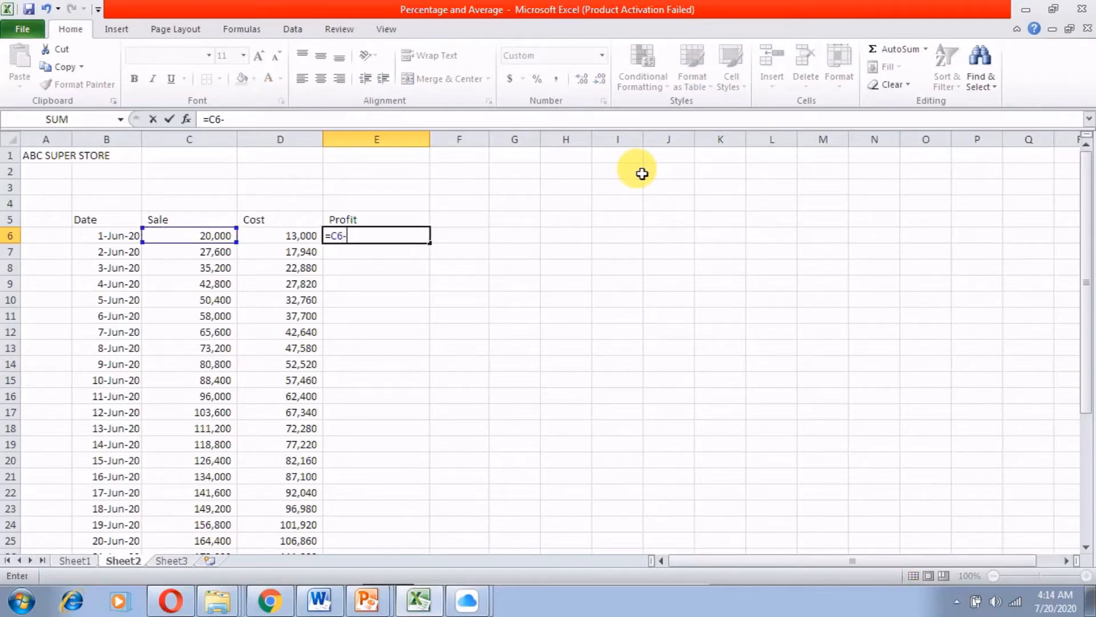
key(Left)
key(Return)
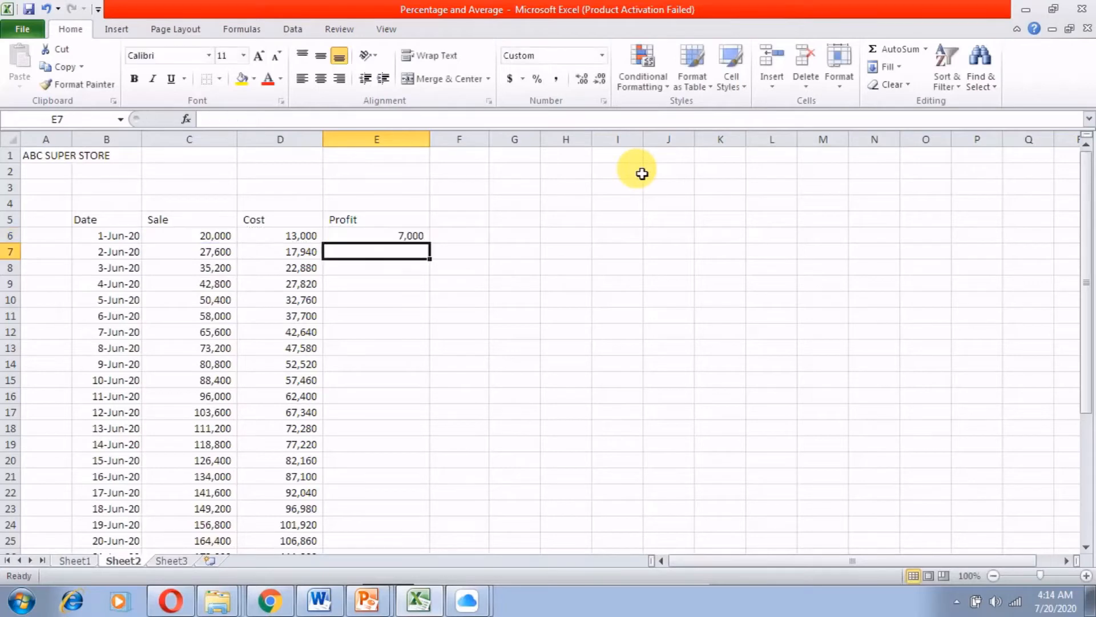
- Re-enter the profit formula =C6-D6 in E6, picking the day's Sale and Cost cells as references
key(Up)
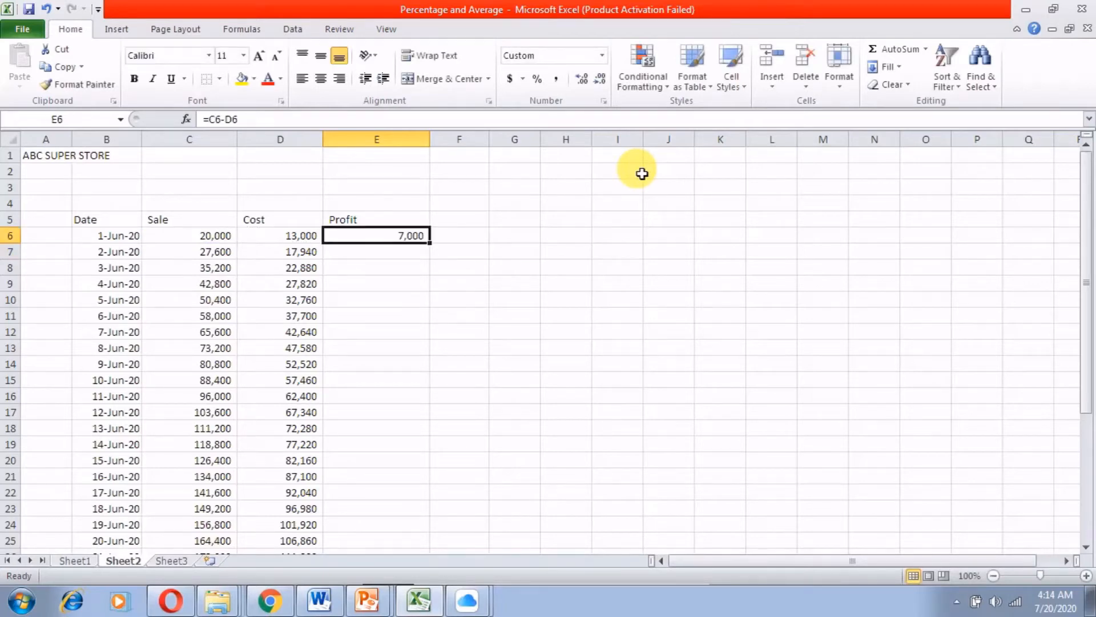
text(=)
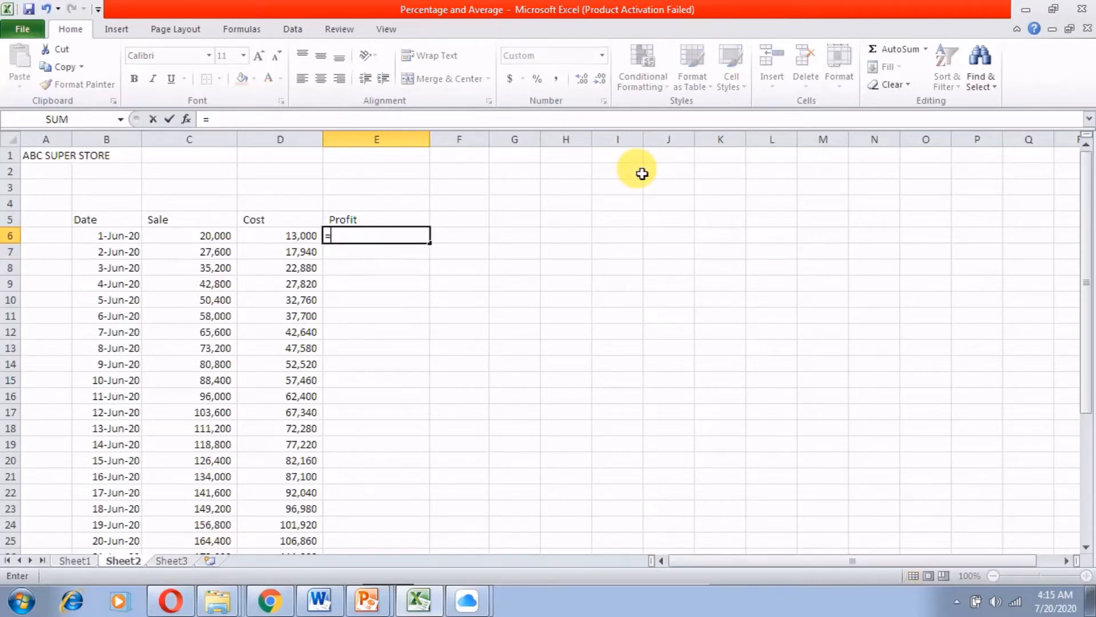
click(197, 240)
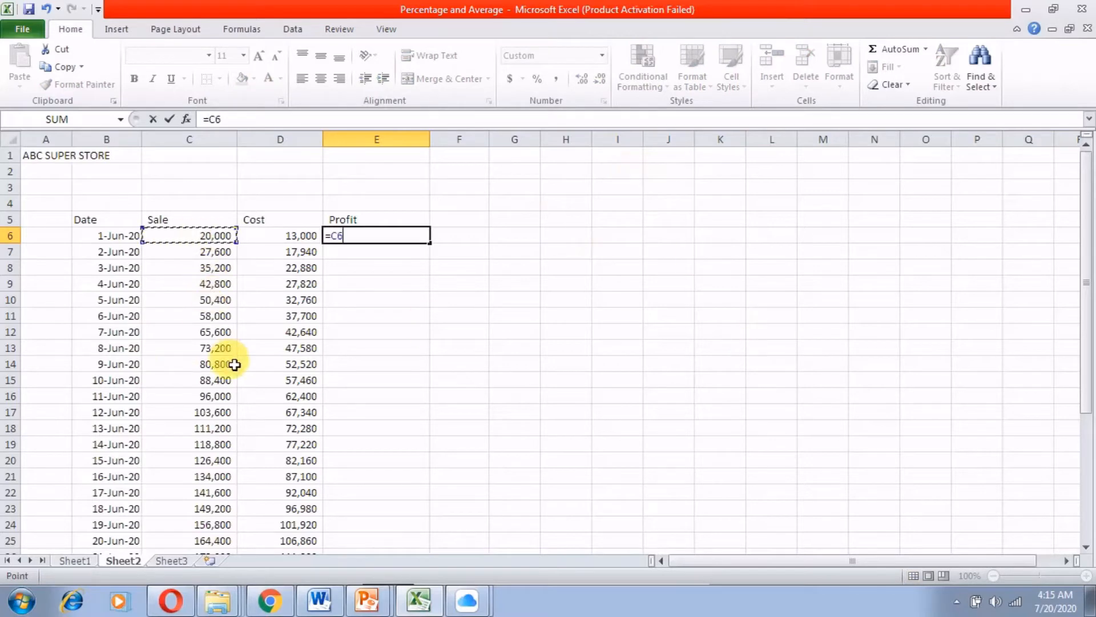
text(-)
click(289, 237)
key(Return)
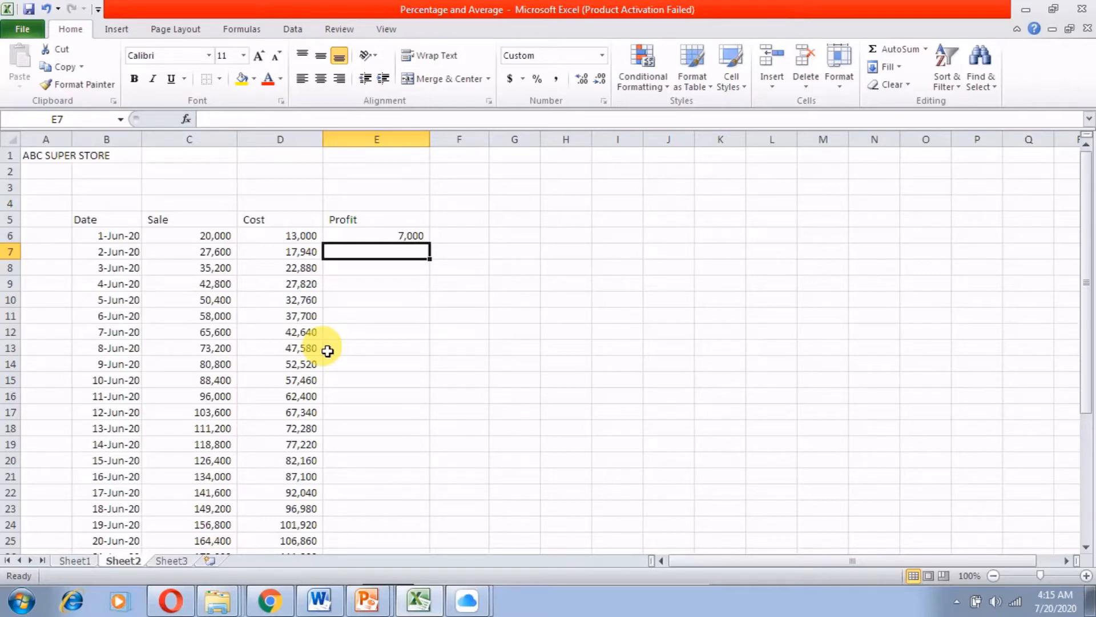
- Examine the Sale, Cost and Profit entries for 1-Jun-20 in row 6
key(Up)
key(Left)
key(Left)
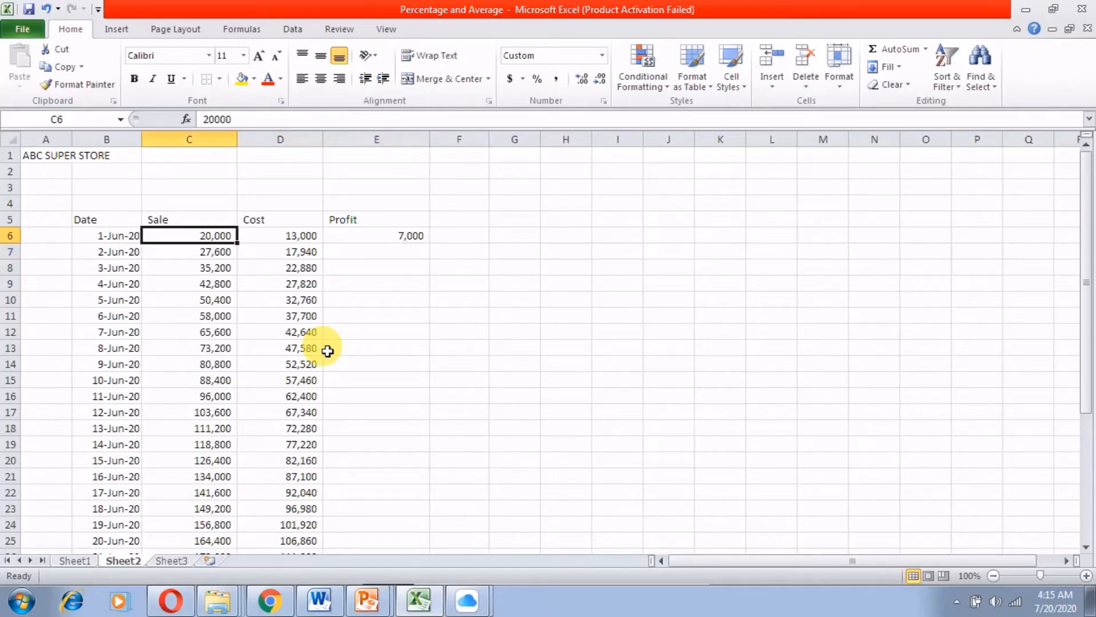
key(Right)
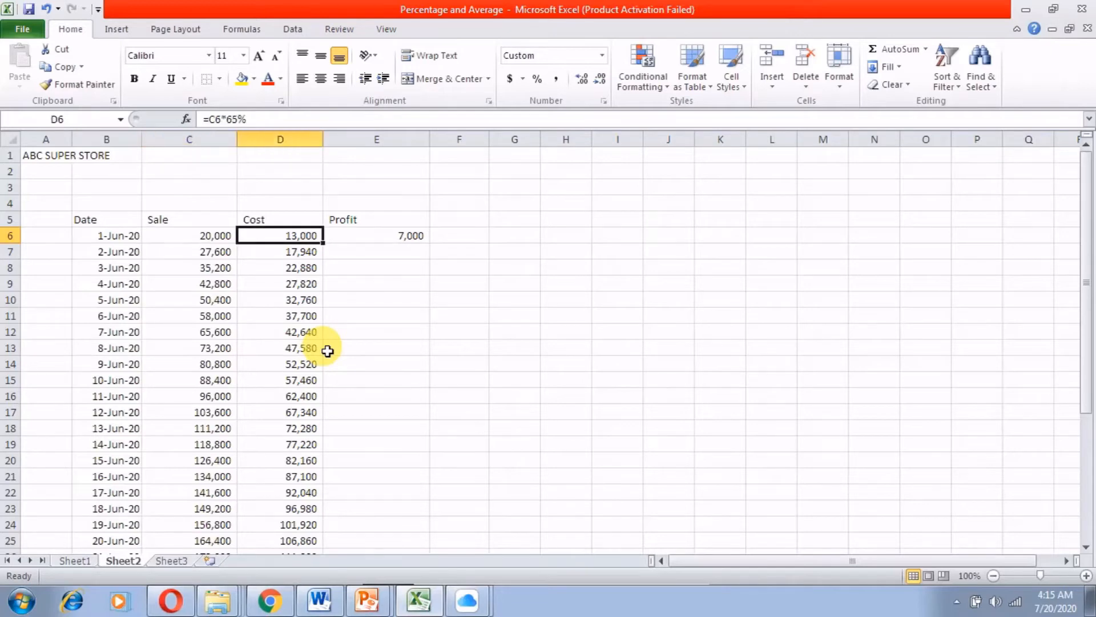
key(Right)
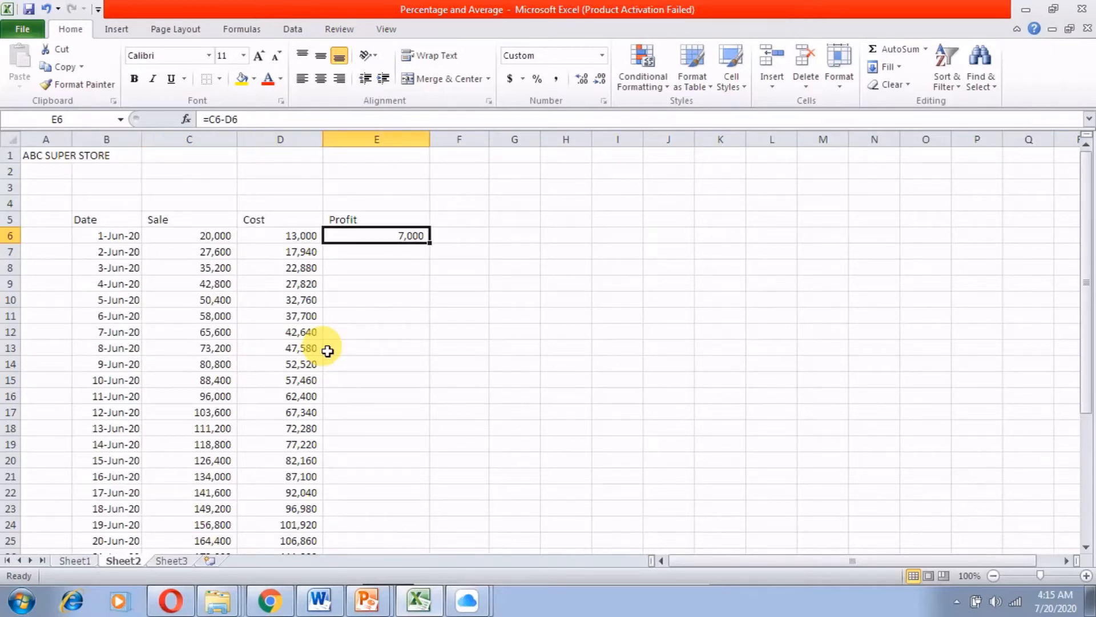
key(Down)
key(shift+Down)
key(shift+Down)
key(shift+Down)
key(shift+Down)
key(shift+Down)
key(shift+Down)
key(shift+Down)
key(shift+Down)
key(shift+Down)
key(shift+Down)
key(shift+Down)
key(shift+Down)
key(shift+Down)
key(shift+Down)
key(shift+Down)
key(shift+Down)
key(shift+Down)
key(shift+Down)
key(shift+Down)
key(shift+Down)
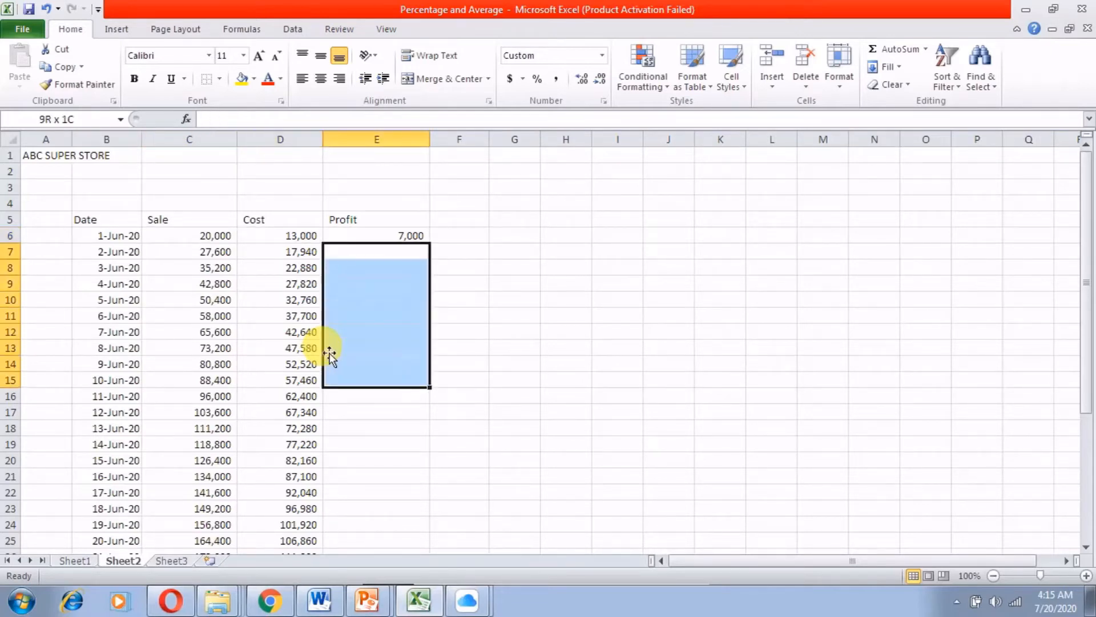
key(shift+Down)
key(shift+Down)
key(shift+Down)
key(shift+Down)
key(shift+Down)
key(shift+Down)
key(shift+Down)
key(shift+Down)
key(shift+Down)
key(shift+Down)
key(shift+Down)
key(shift+Down)
key(shift+Down)
key(shift+Down)
key(shift+Down)
key(shift+Down)
key(shift+Up)
key(shift+Up)
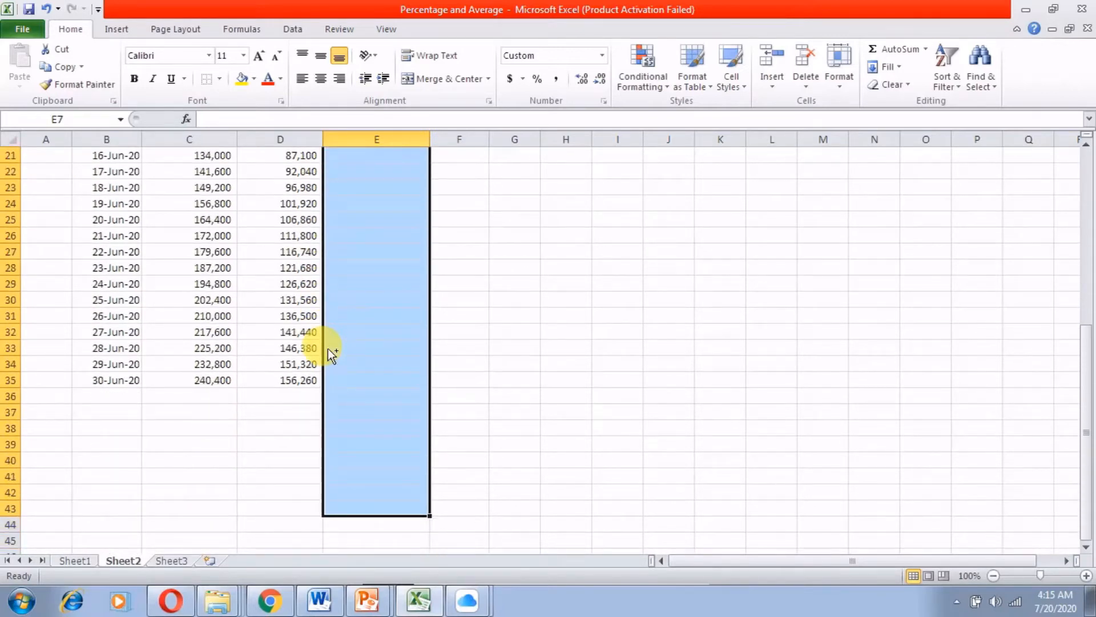
key(Up)
key(Down)
key(Up)
key(Up)
key(Down)
- Copy the profit formula from E6 to all the June dates, filling E6:E35
key(ctrl+c)
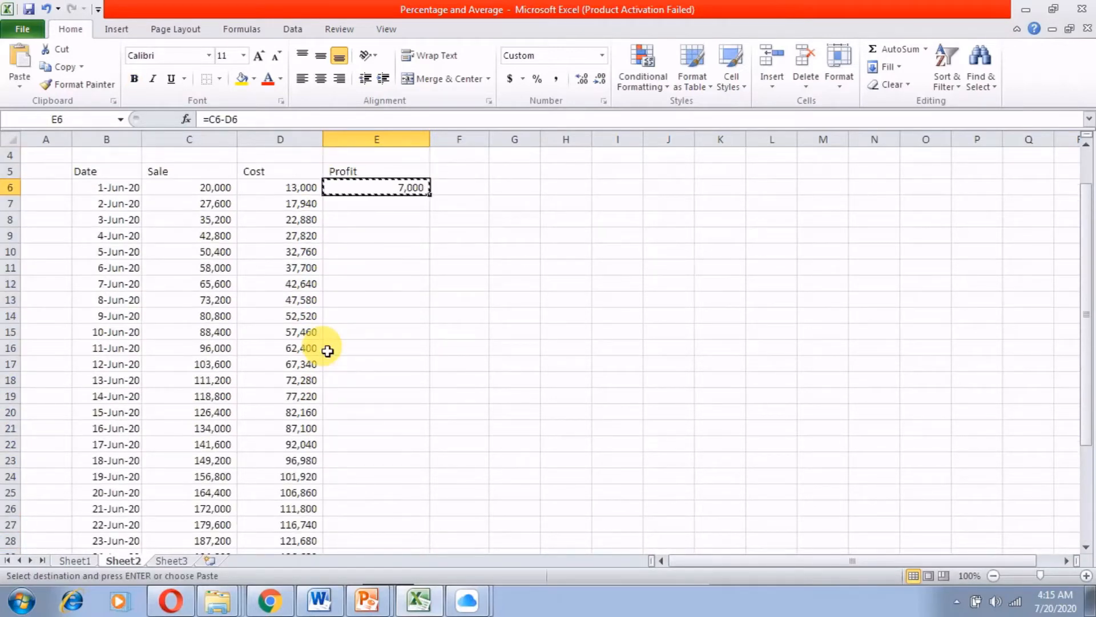
key(shift+Down)
key(shift+Down)
key(shift+Down)
key(shift+Down)
key(shift+Down)
key(shift+Down)
key(shift+Down)
key(shift+Down)
key(shift+Down)
key(shift+Down)
key(shift+Down)
key(shift+Down)
key(shift+Down)
key(shift+Down)
key(shift+Down)
key(shift+Down)
key(shift+Down)
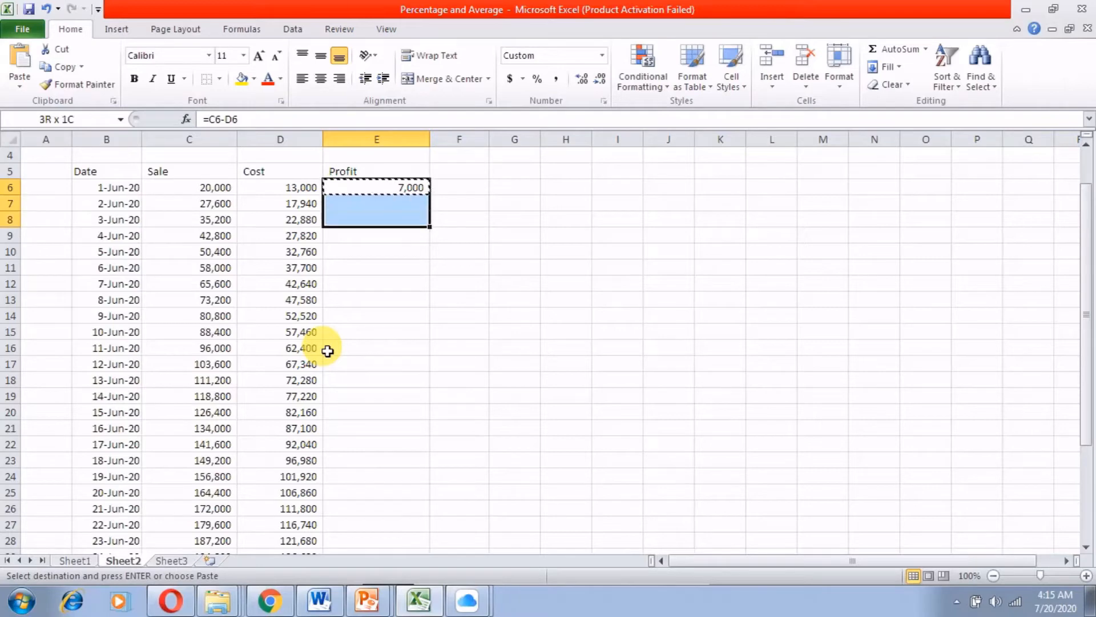
key(shift+Down)
key(shift+Down)
key(shift+Down)
key(shift+Down)
key(shift+Down)
key(shift+Down)
key(shift+Down)
key(shift+Down)
key(shift+Down)
key(shift+Down)
key(shift+Down)
key(shift+Down)
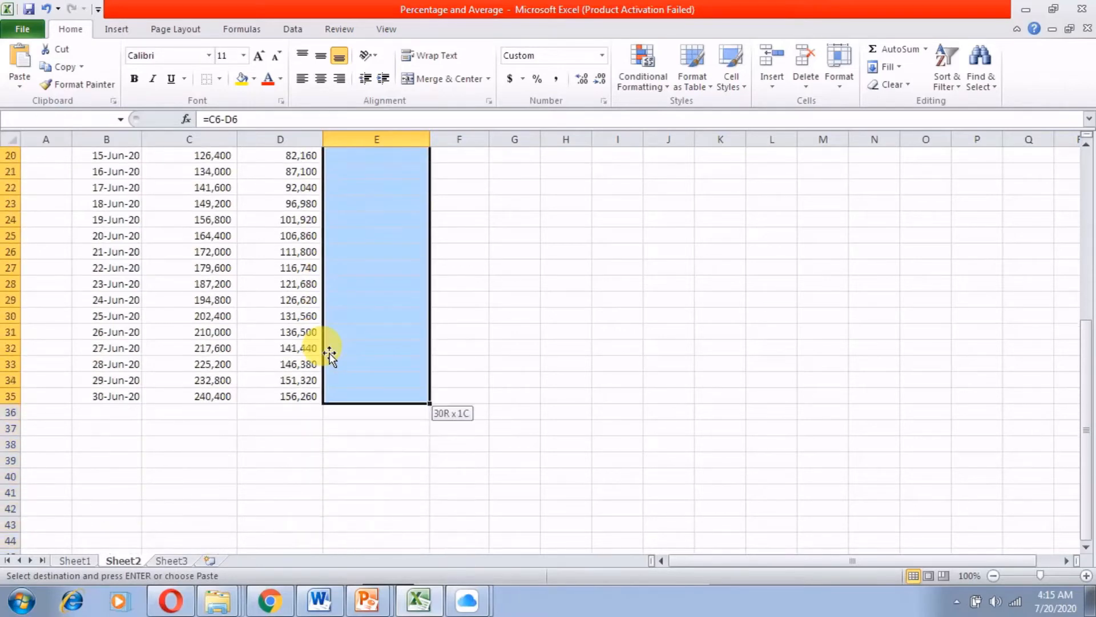
key(ctrl+v)
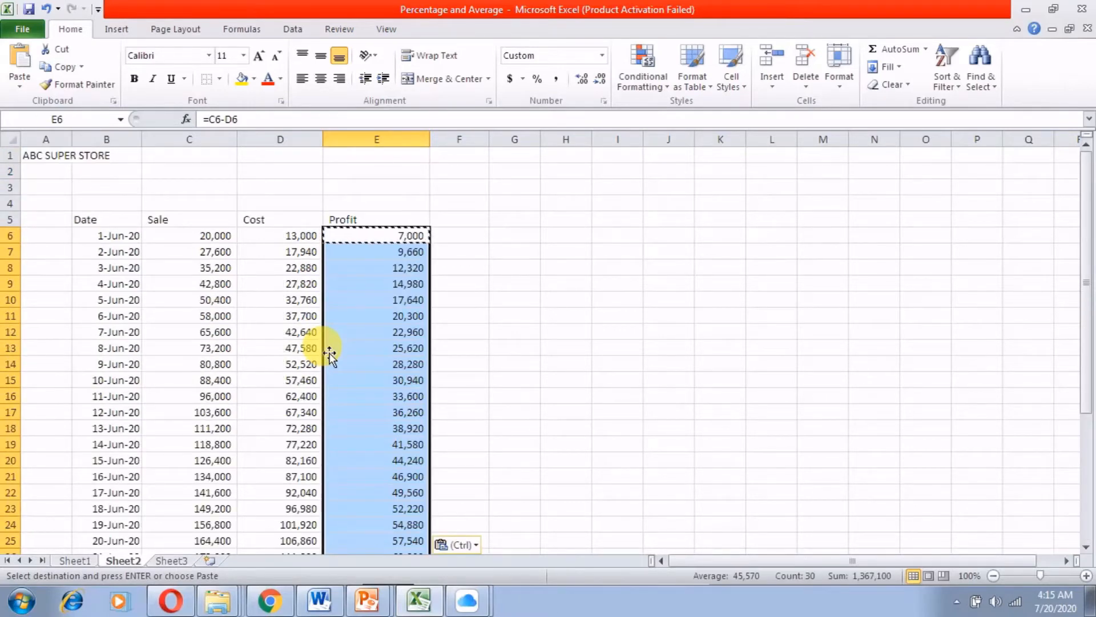
- Examine the copied Profit formulas down column E, including the Sale, Cost and Profit figures for 22-Jun-20 to 25-Jun-20
key(Down)
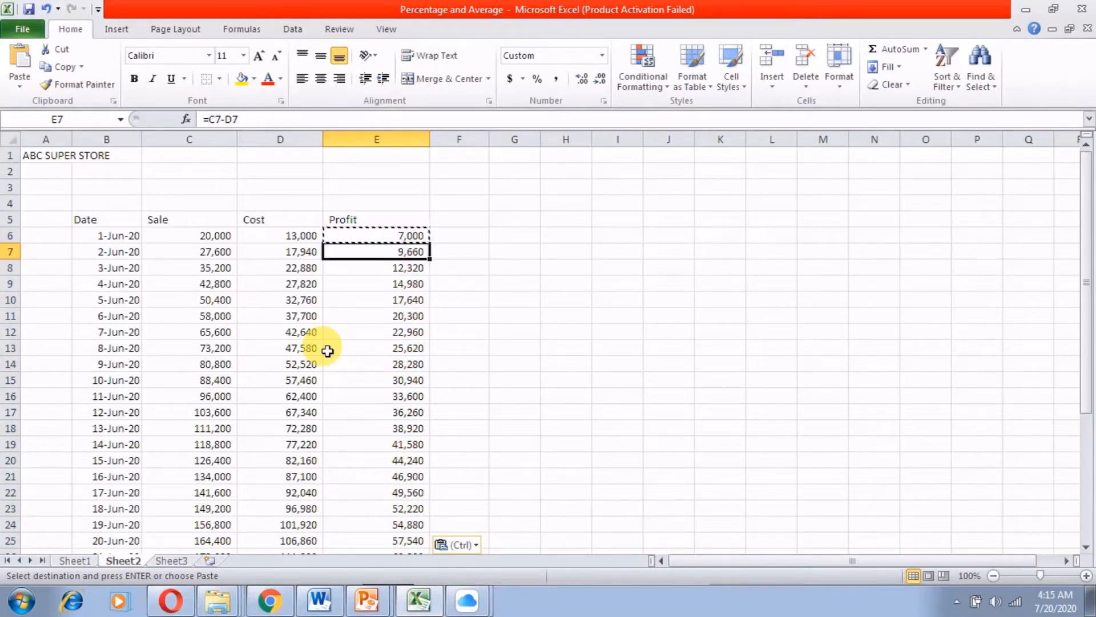
scroll(231, 470, down, 2)
scroll(231, 469, up, 2)
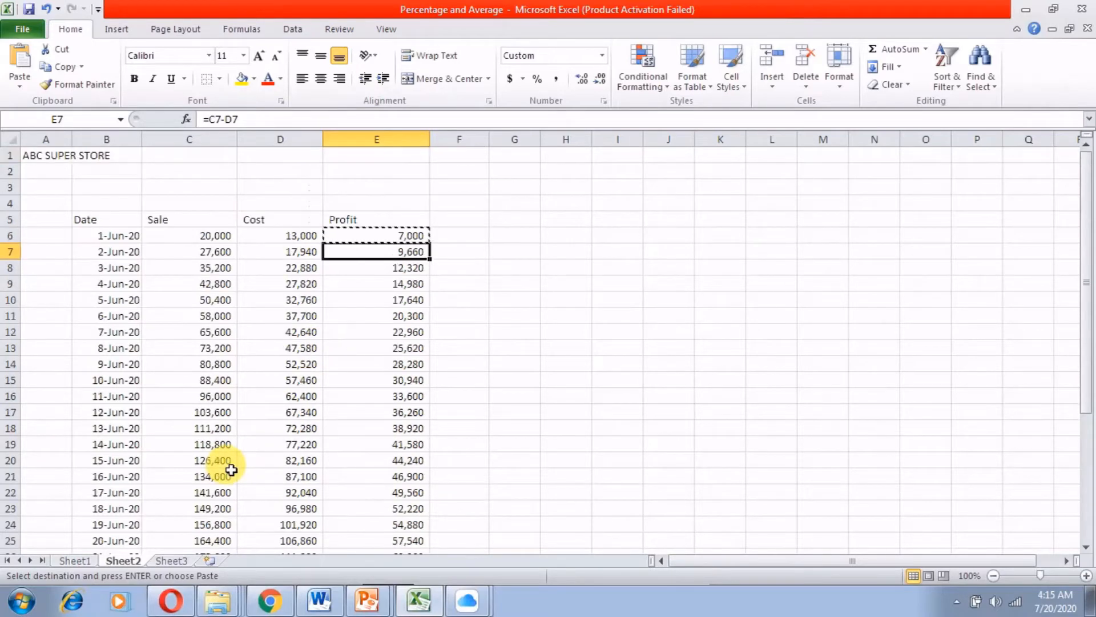
scroll(186, 337, down, 7)
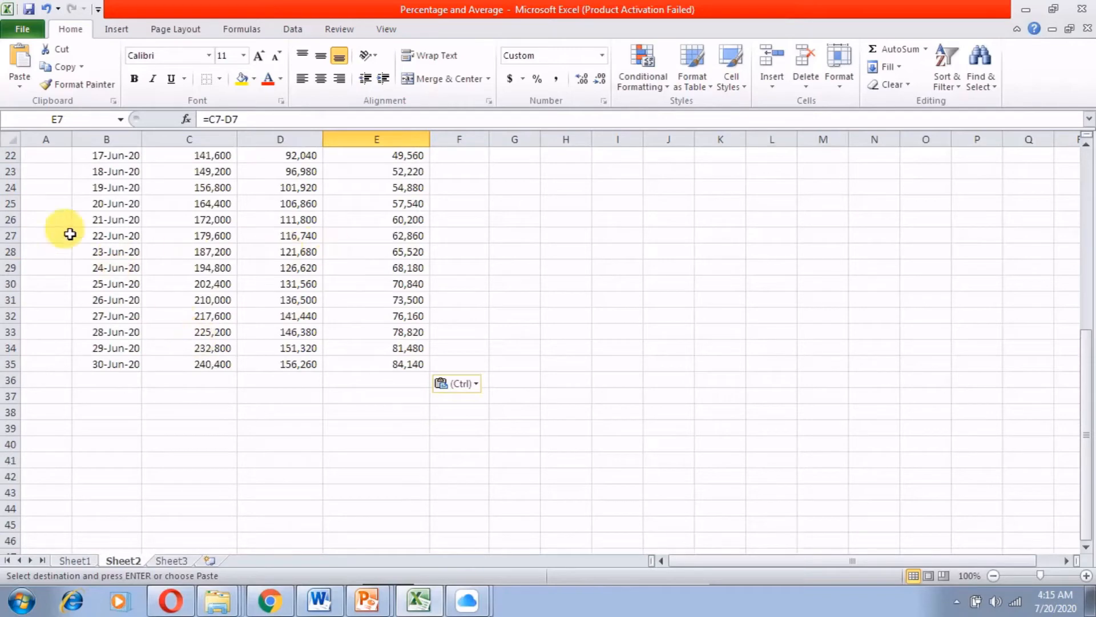
click(222, 253)
click(286, 254)
click(343, 253)
drag(209, 237, 392, 279)
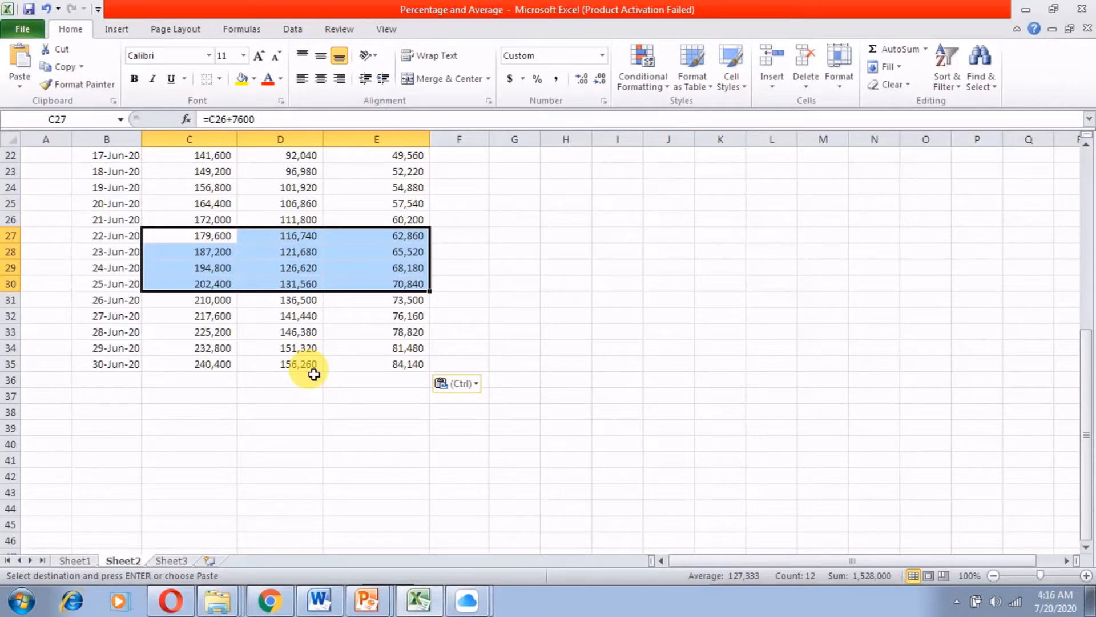
scroll(313, 374, up, 7)
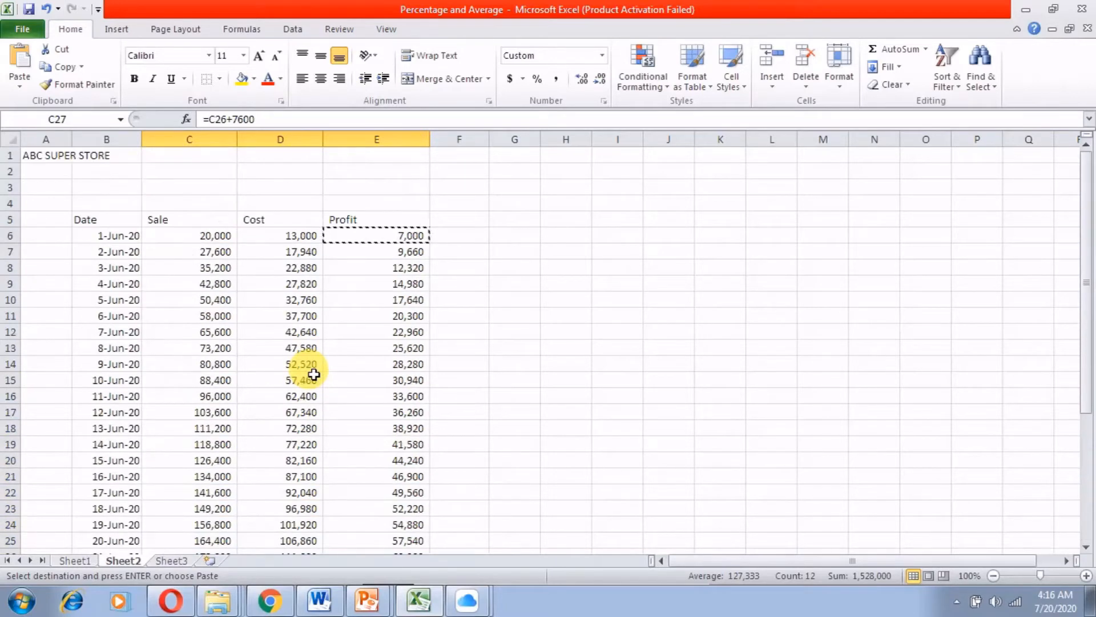
- Compare the Date, Sale, Cost and Profit headings in row 5 with the entries for 27-Jun-20
drag(135, 224, 330, 221)
scroll(293, 342, down, 8)
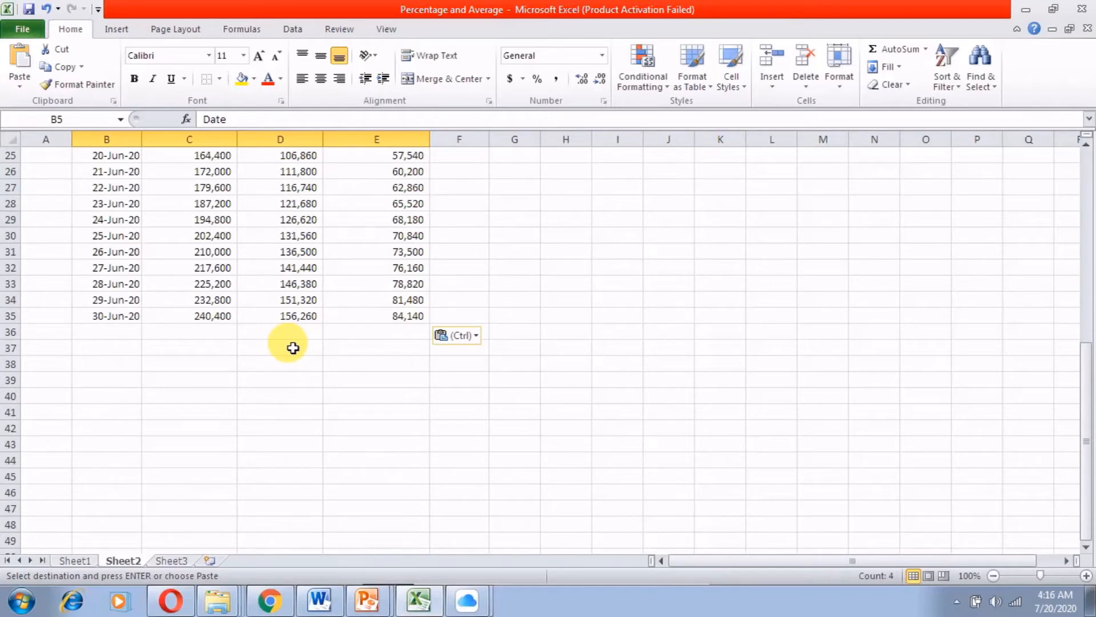
click(106, 268)
key(Right)
click(275, 276)
click(392, 275)
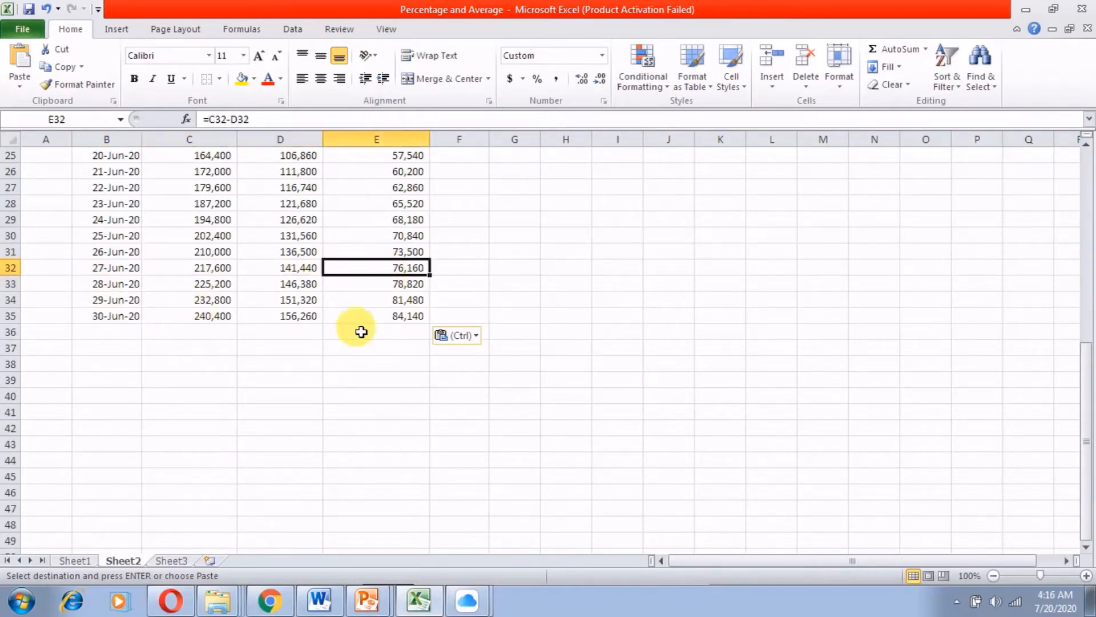
scroll(376, 319, up, 6)
scroll(351, 344, up, 2)
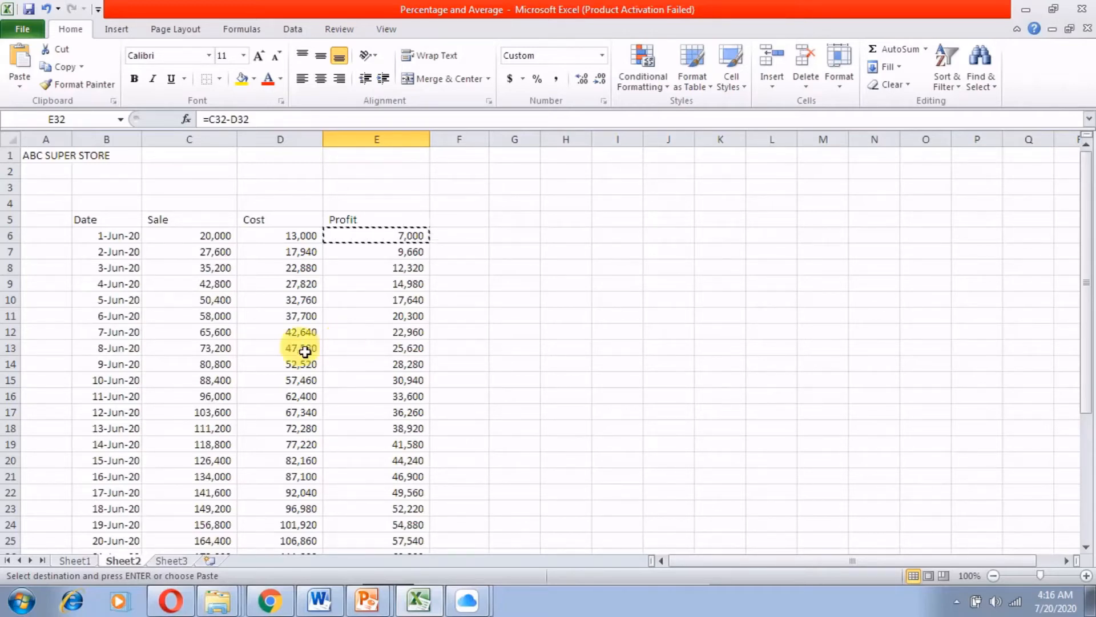
- Highlight the title and heading rows A1:E5 with a yellow fill
click(117, 236)
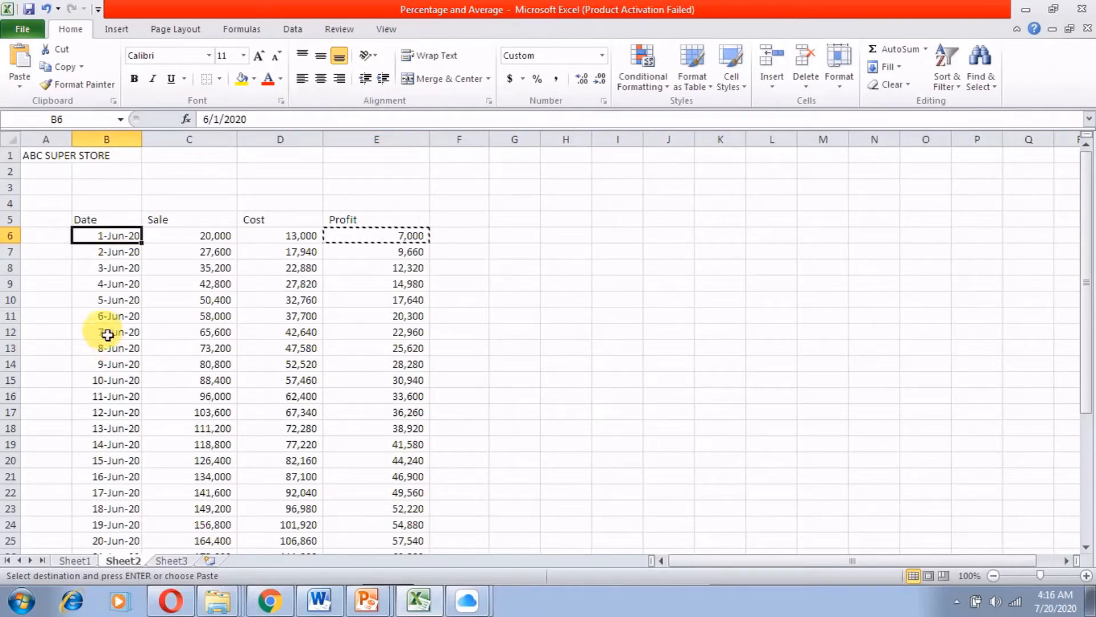
drag(87, 219, 389, 222)
drag(30, 152, 368, 220)
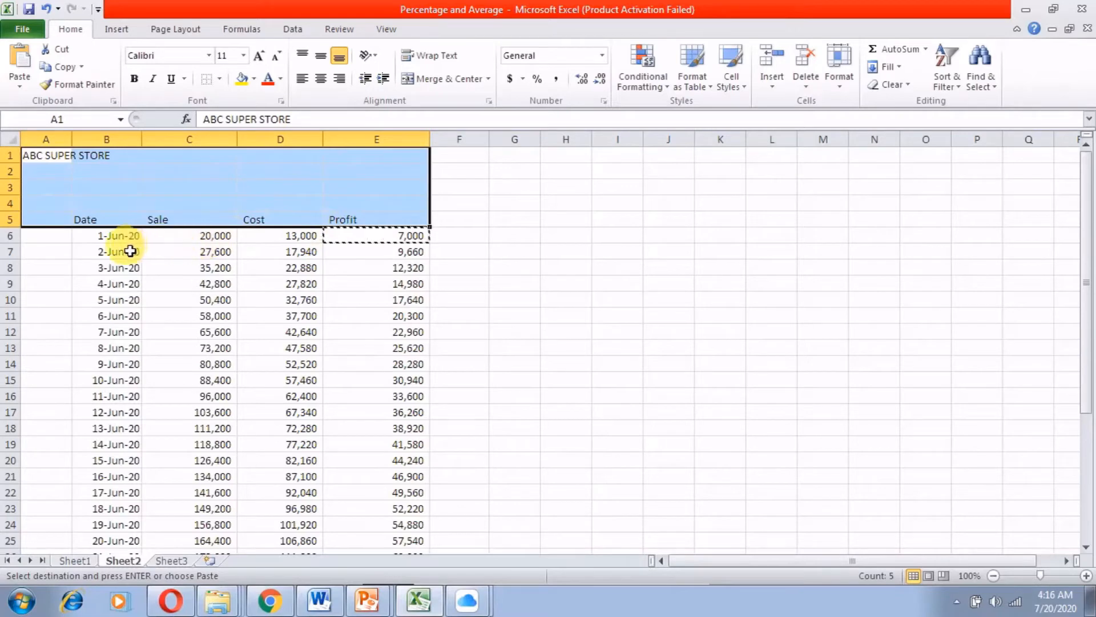
click(241, 79)
click(192, 309)
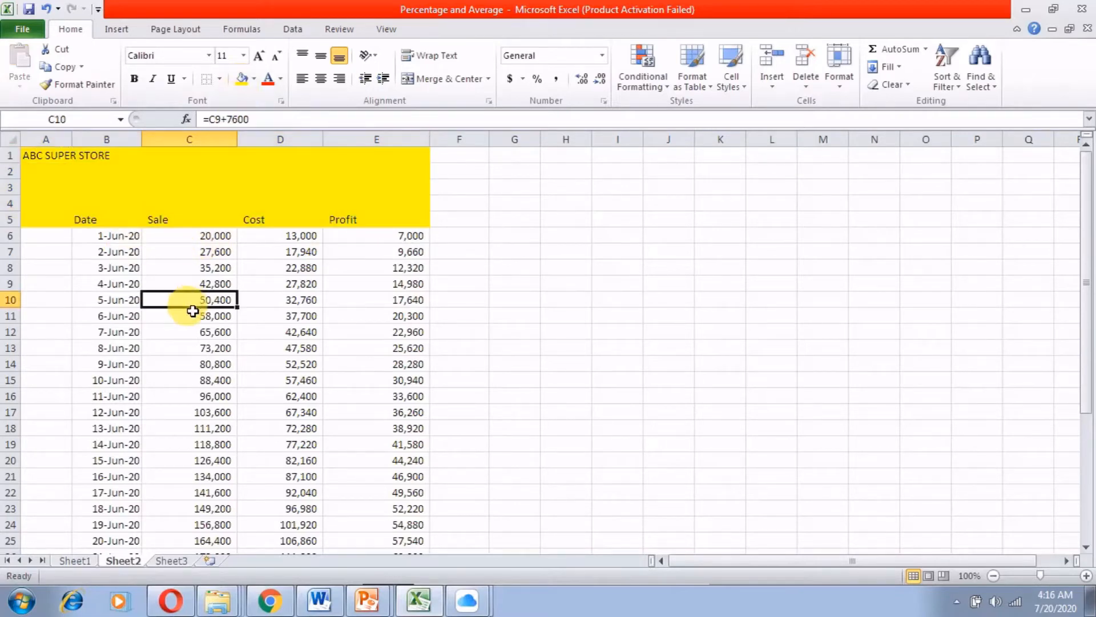
- Freeze the panes at B6 so that rows 1 to 5 and column A stay in view
click(105, 235)
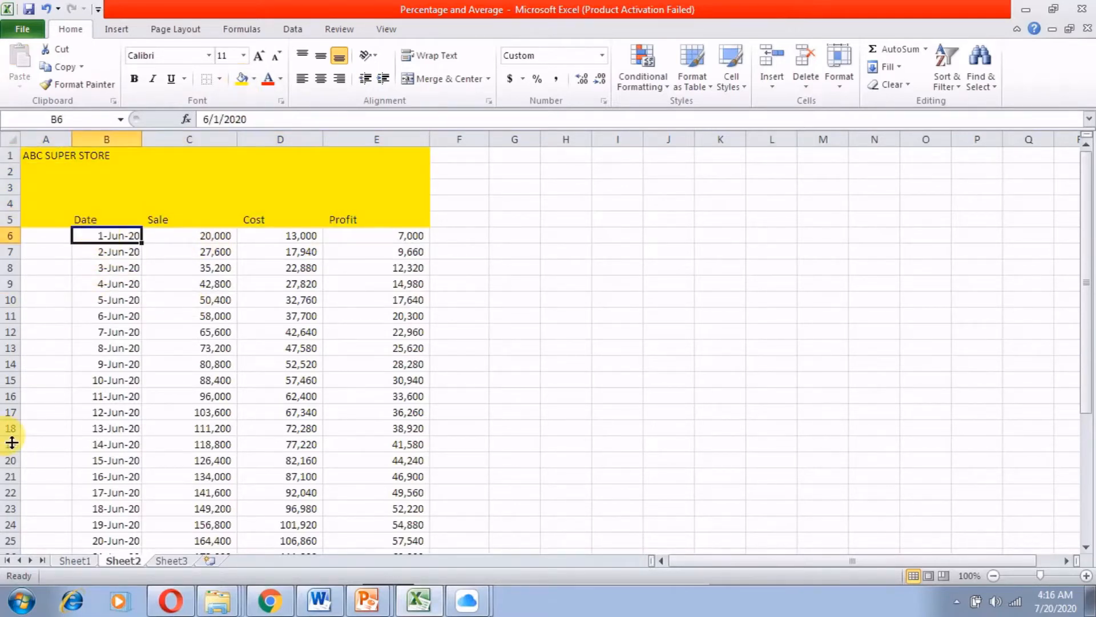
click(392, 27)
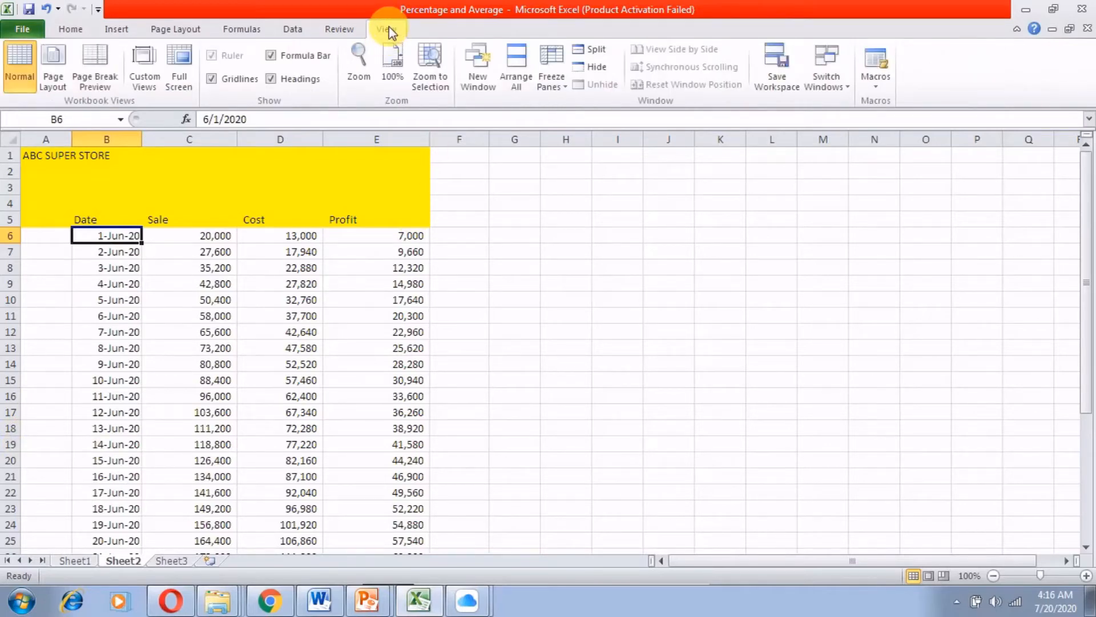
click(66, 29)
click(175, 28)
click(241, 29)
click(334, 28)
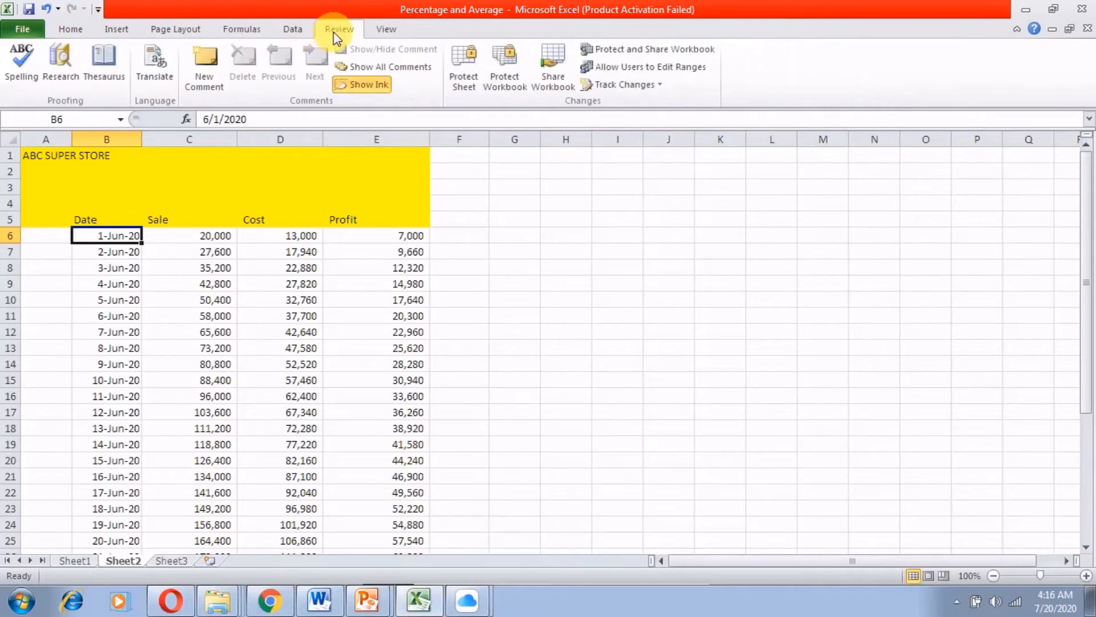
click(370, 31)
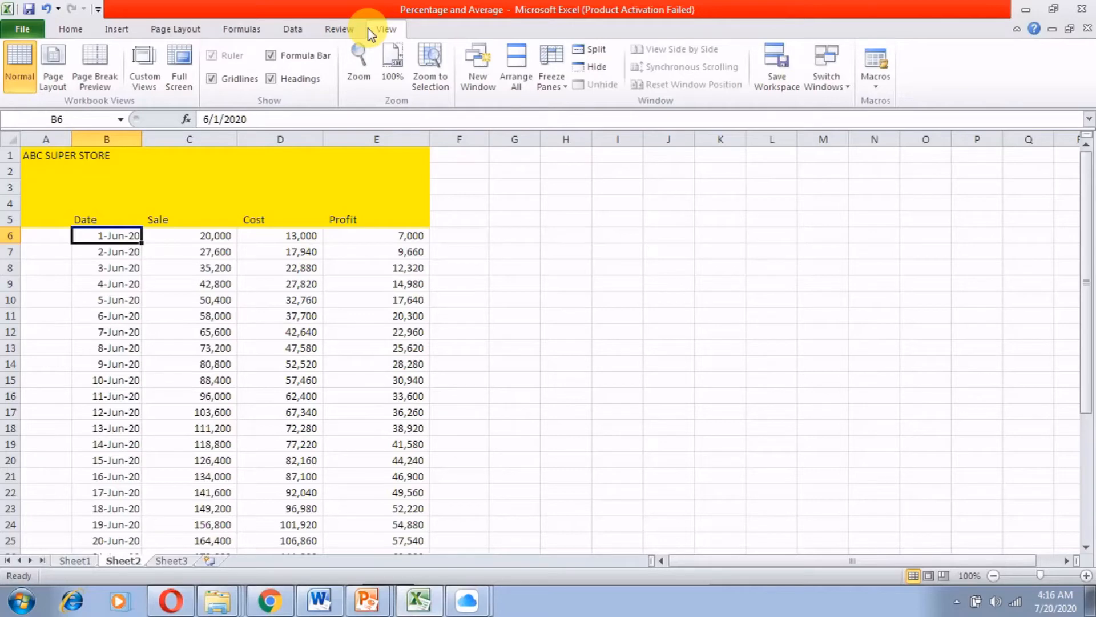
click(548, 82)
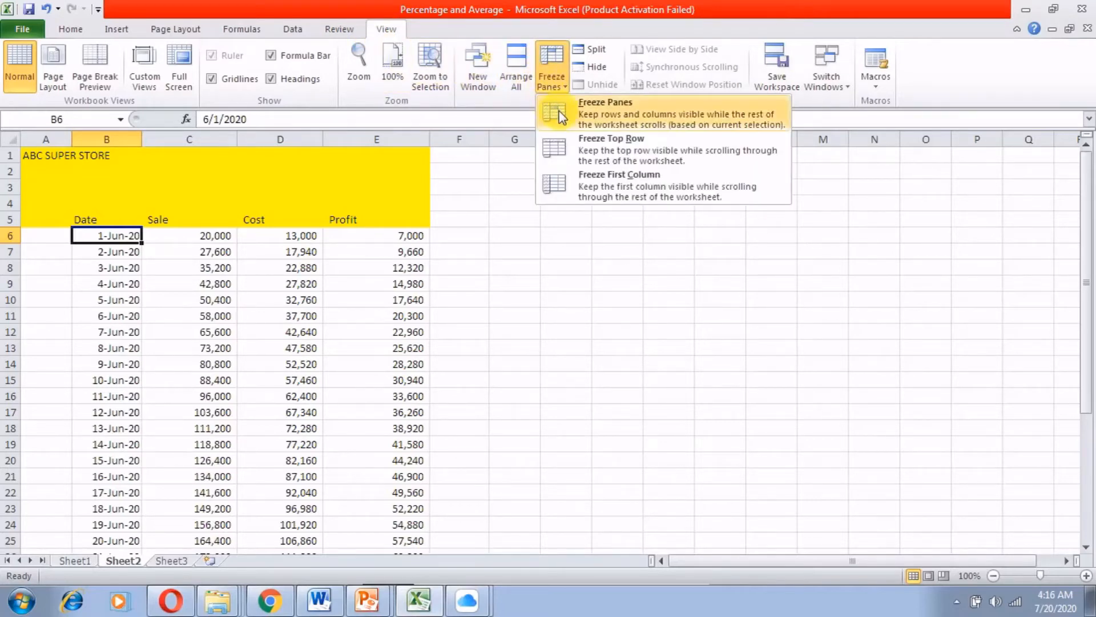
click(560, 109)
- Check the frozen heading rows against the June entries down to 30-Jun-20 and back to the first date
scroll(208, 370, down, 3)
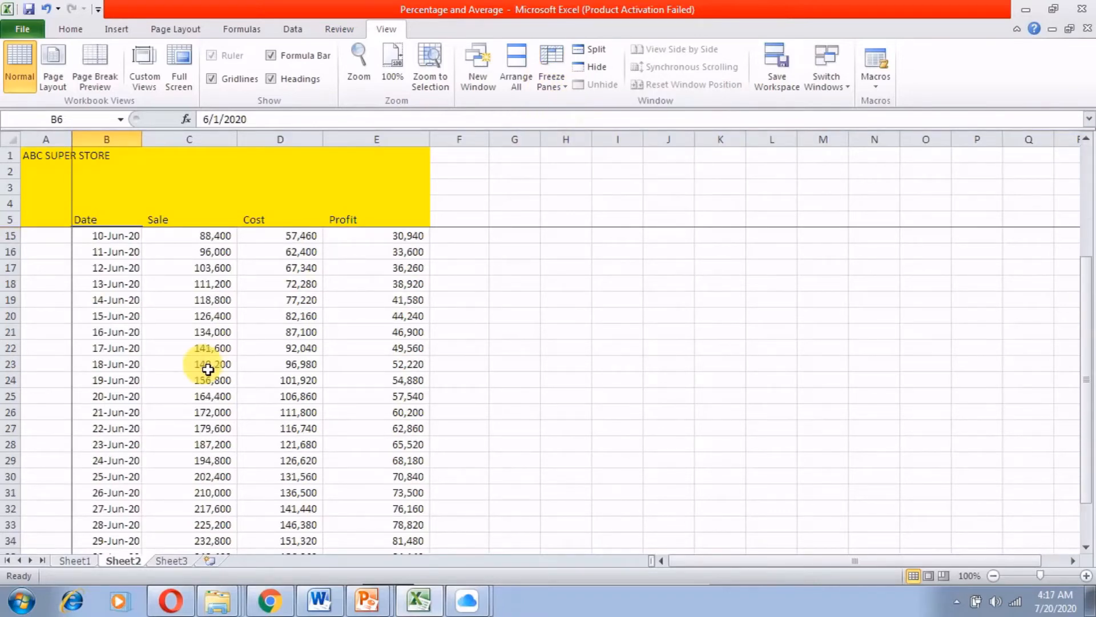
scroll(207, 370, down, 4)
scroll(207, 369, up, 6)
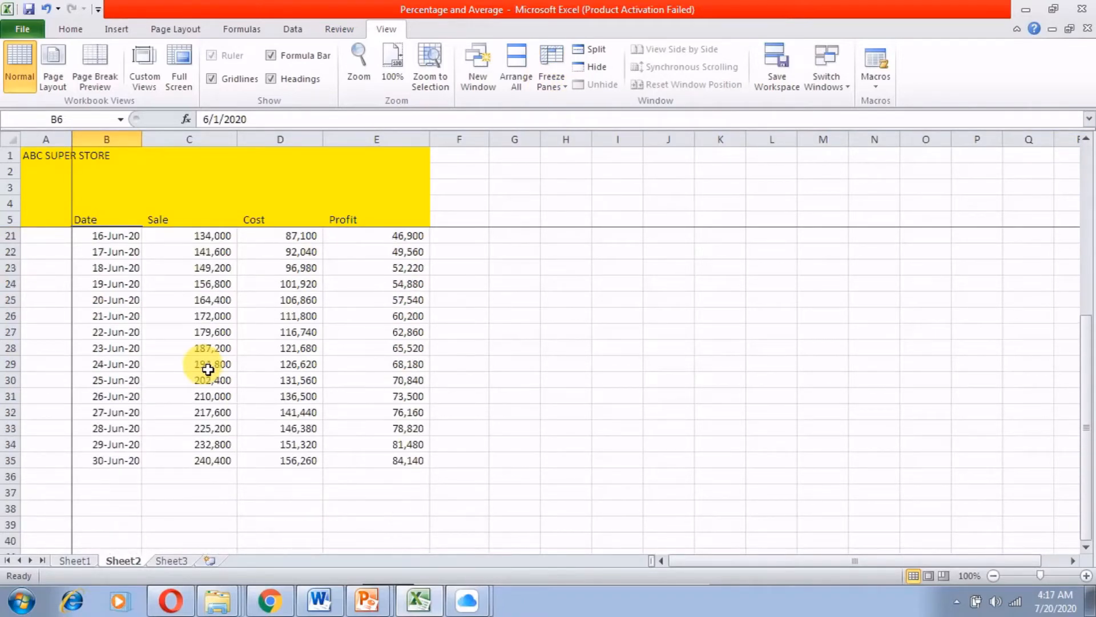
scroll(208, 370, up, 1)
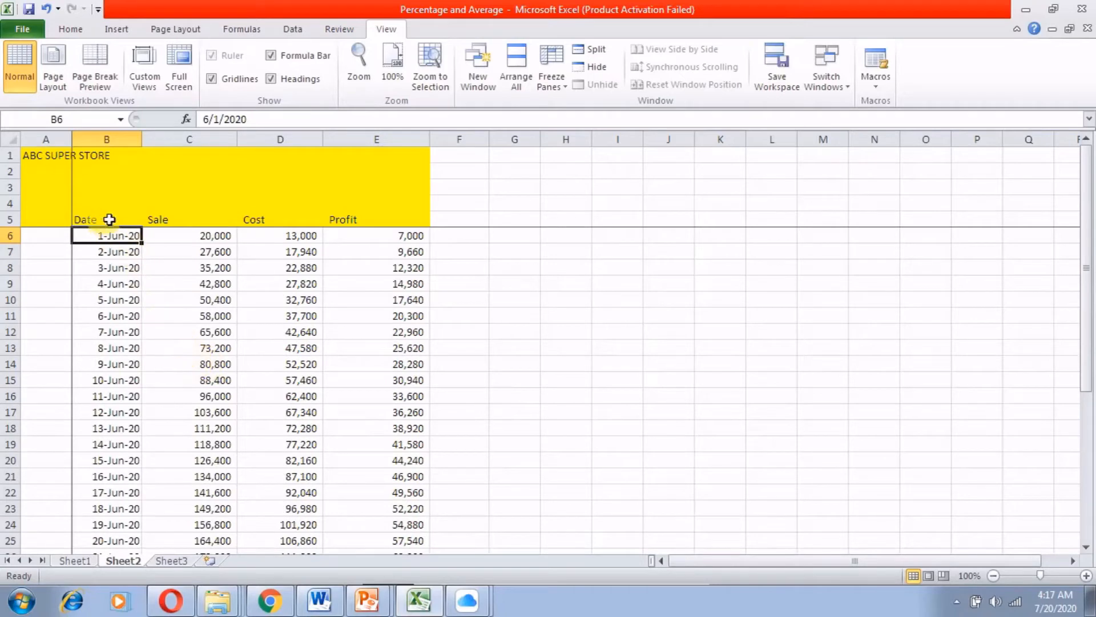
drag(106, 210, 367, 222)
scroll(178, 364, down, 7)
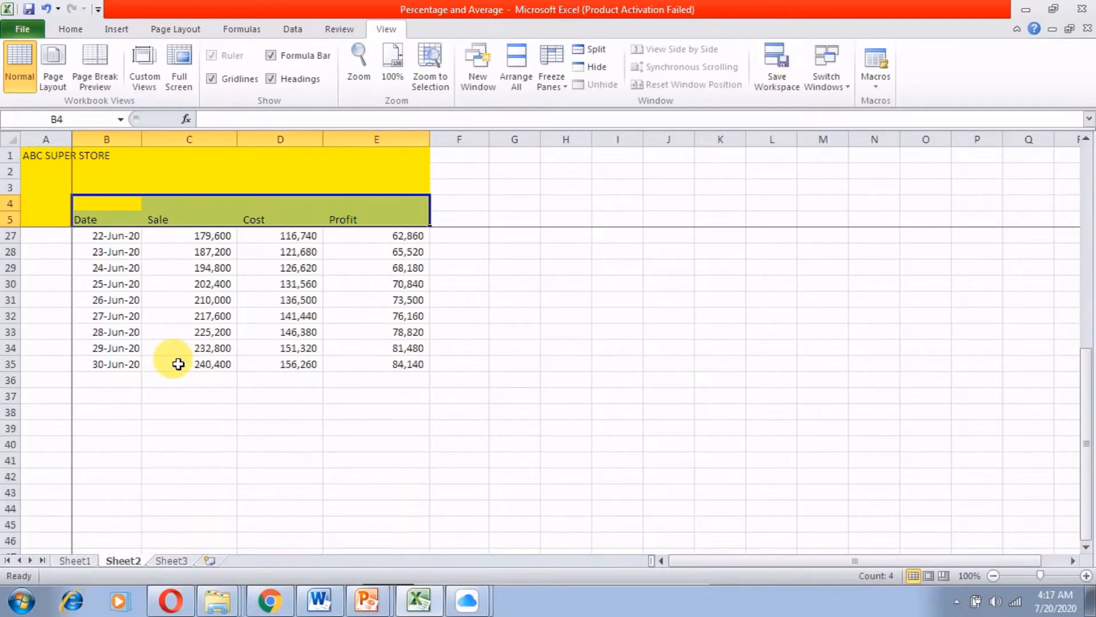
scroll(179, 364, down, 3)
scroll(178, 363, up, 4)
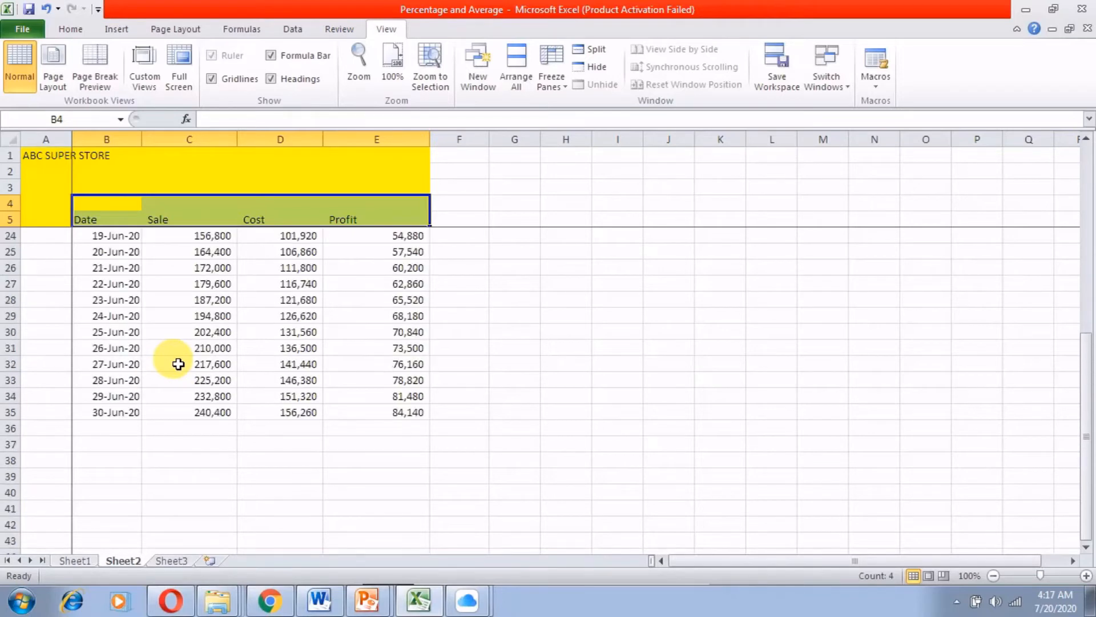
scroll(178, 364, up, 6)
- Remove the fill color from the title and heading rows A1:E5
click(55, 155)
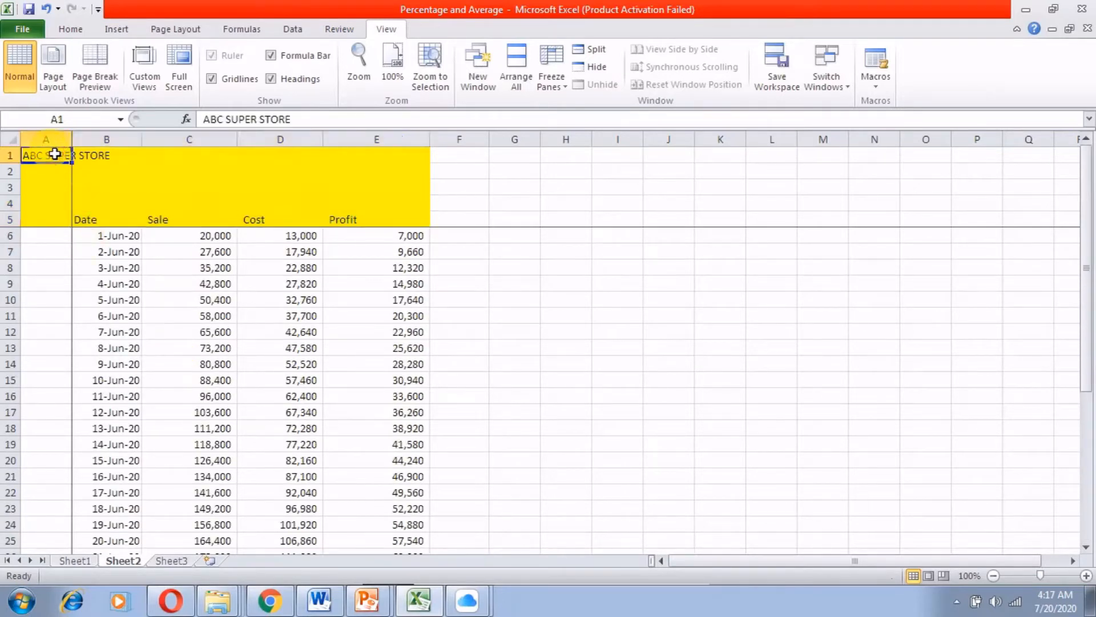
drag(54, 154, 397, 225)
click(70, 29)
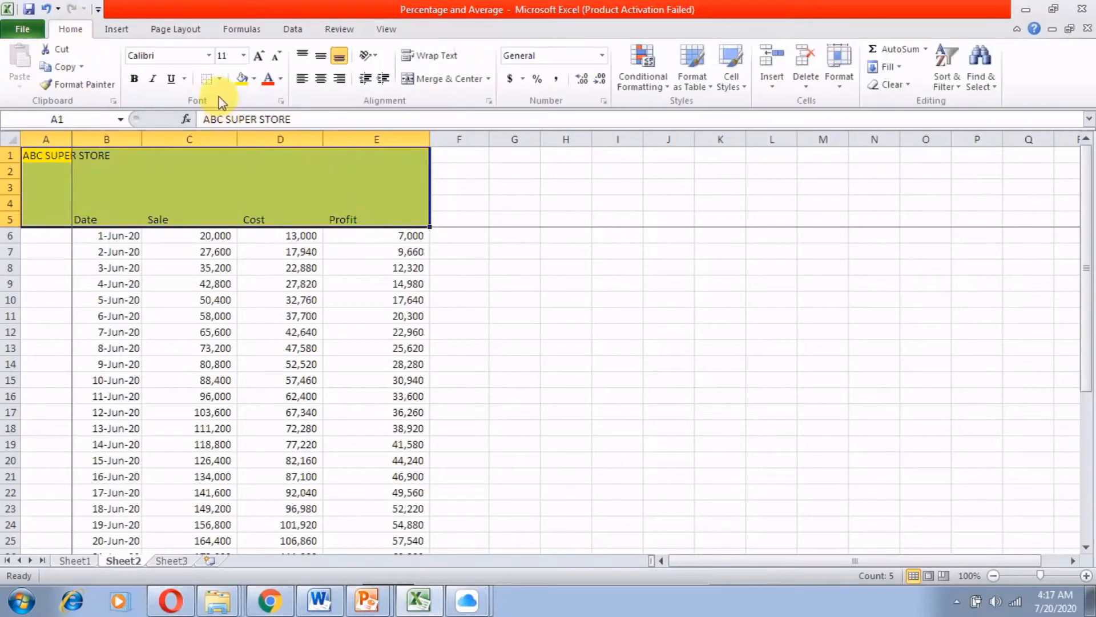
click(251, 83)
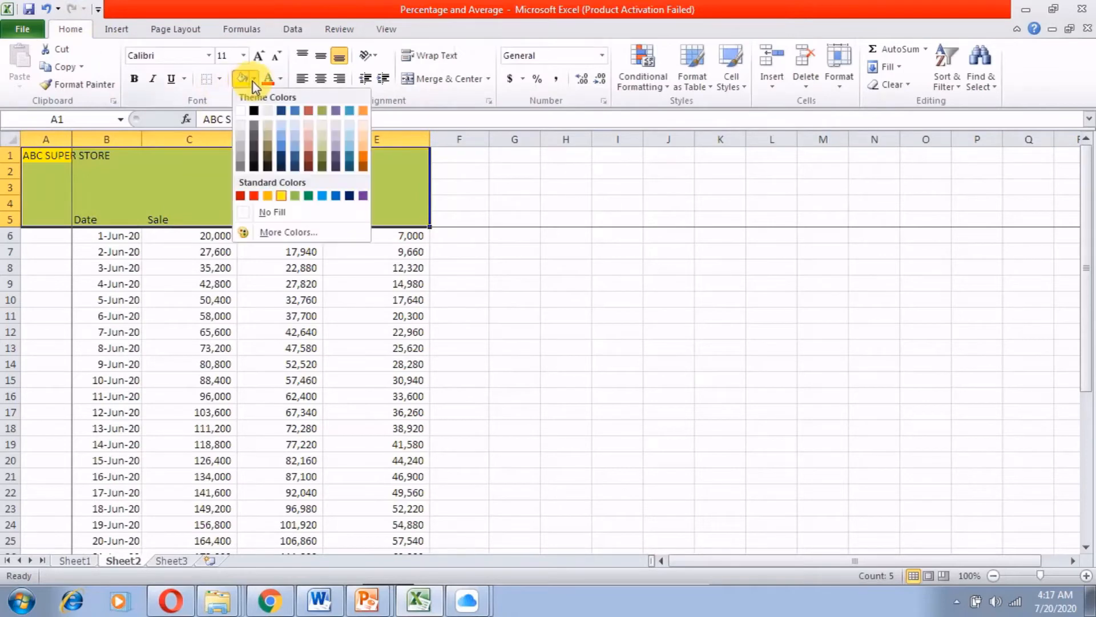
click(270, 216)
click(204, 300)
- Make the Date, Sale, Cost and Profit headings in B5:E5 bold and apply all borders to them
drag(114, 220, 388, 218)
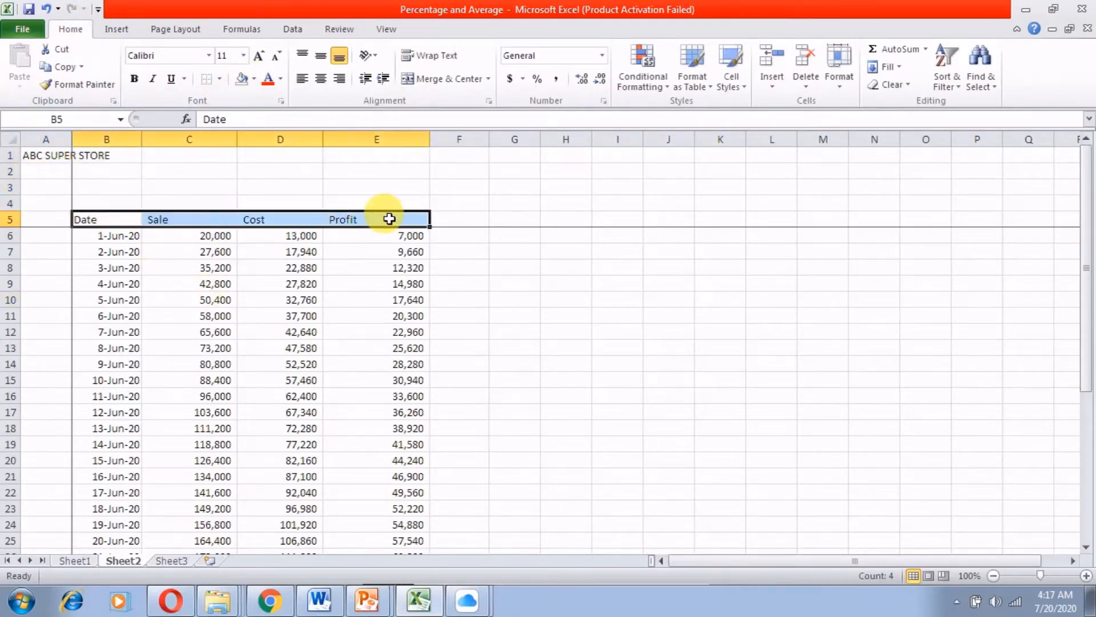
click(250, 301)
drag(117, 219, 349, 220)
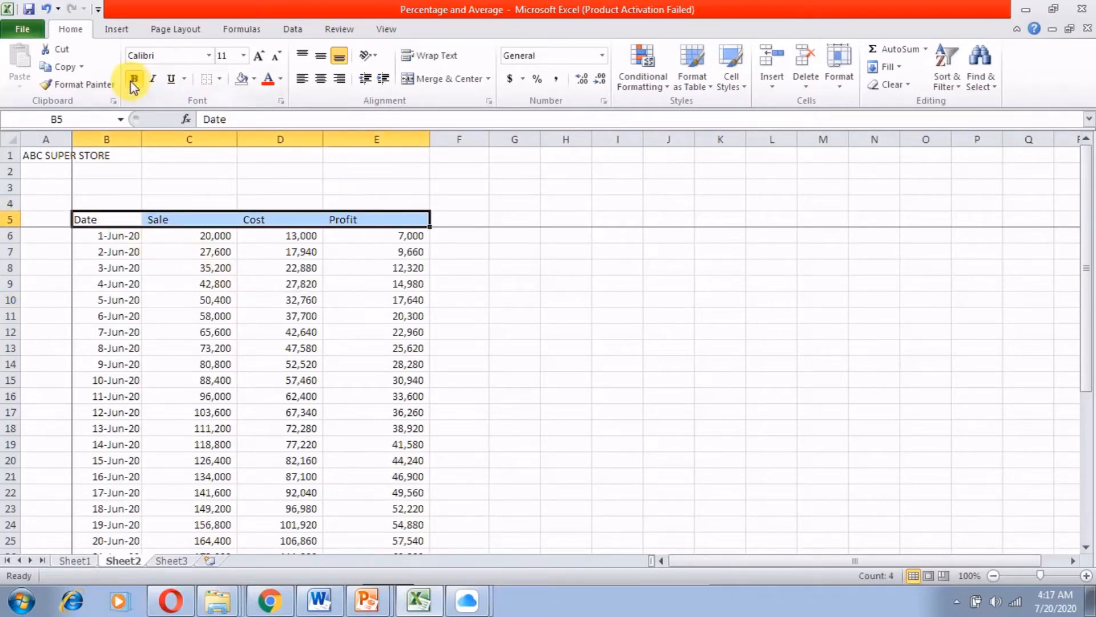
click(220, 78)
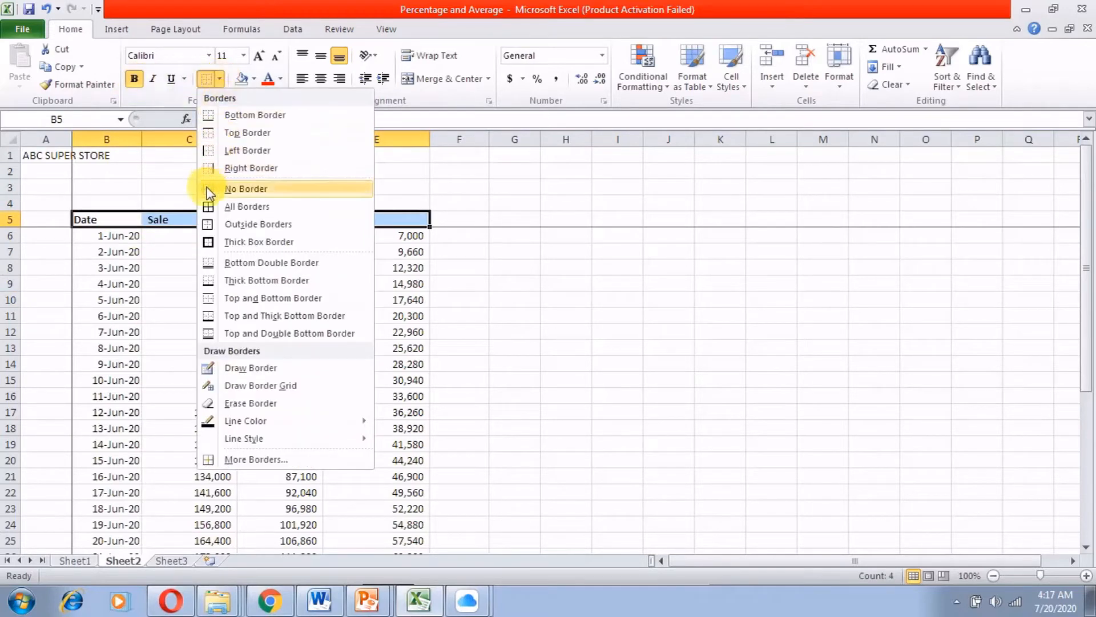
click(208, 213)
click(196, 335)
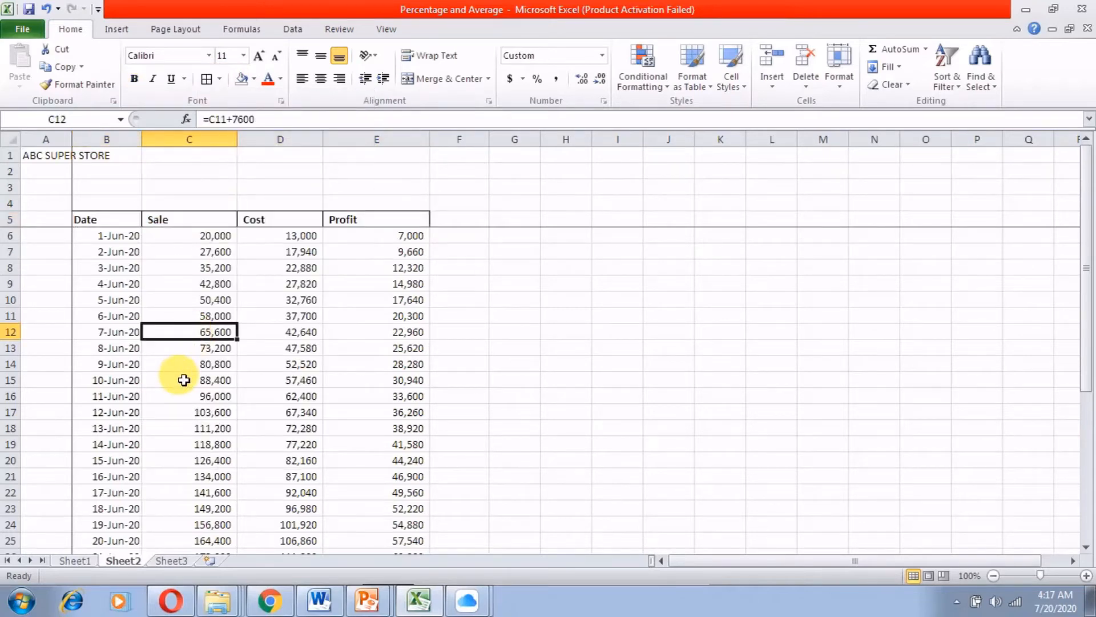
- Check the late-June Date, Sale, Cost and Profit entries under the frozen headings and select B36 below the last date
scroll(184, 379, down, 7)
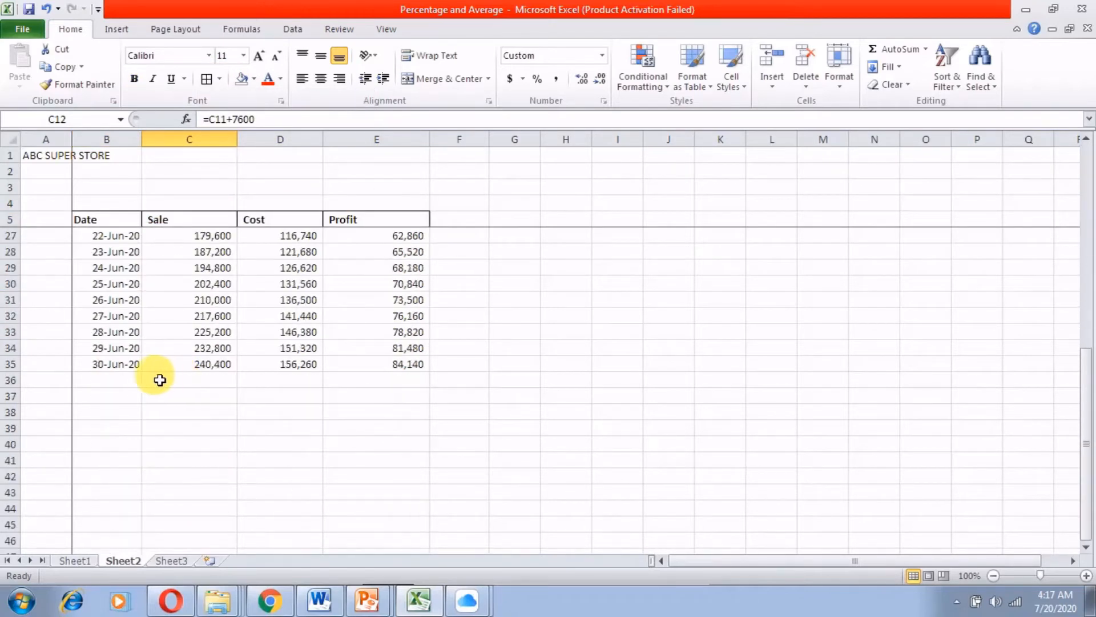
click(141, 316)
click(203, 318)
click(289, 322)
click(373, 334)
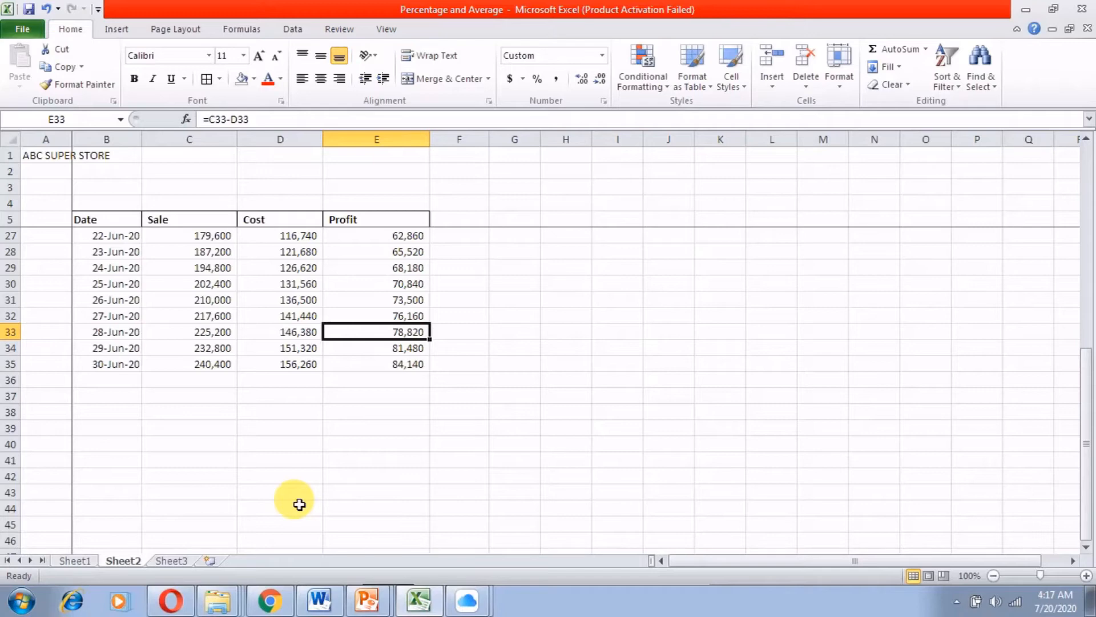
click(122, 379)
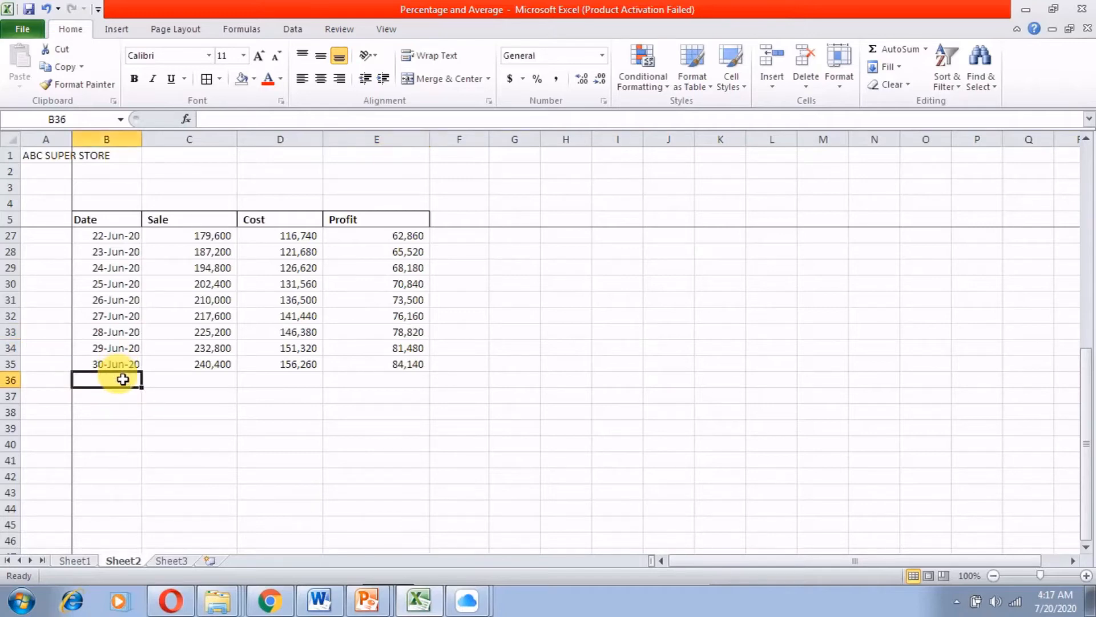
- Label B36 as Total and sum the June sales in C36 with =SUM(C6:C35)
text(Total)
key(Tab)
text(=sum()
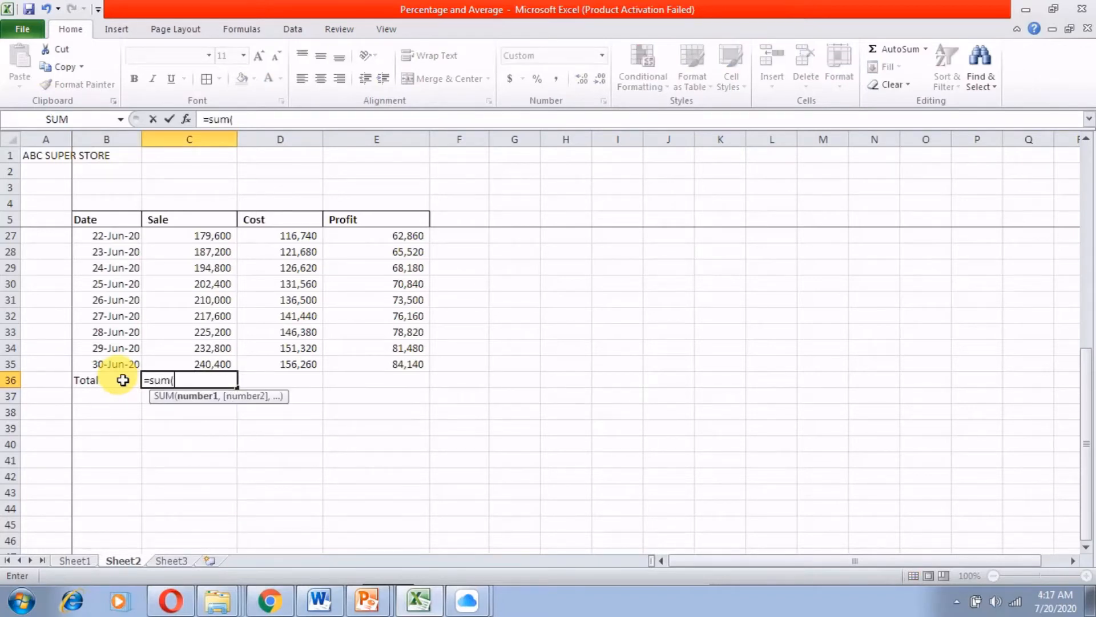
key(Up)
key(ctrl+Up)
key(Down)
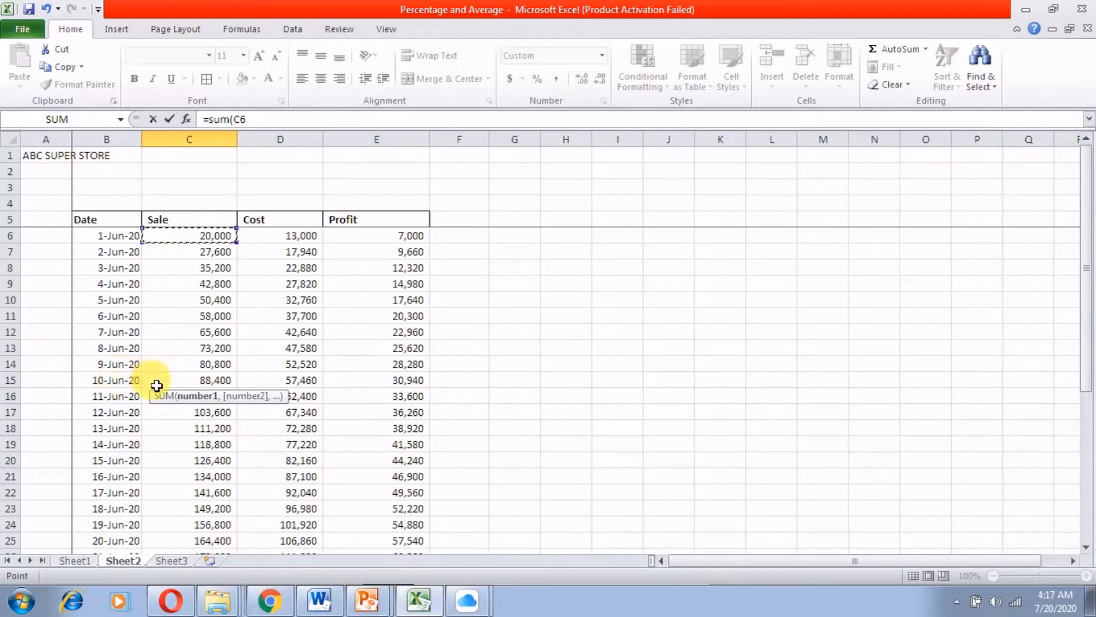
drag(198, 239, 228, 509)
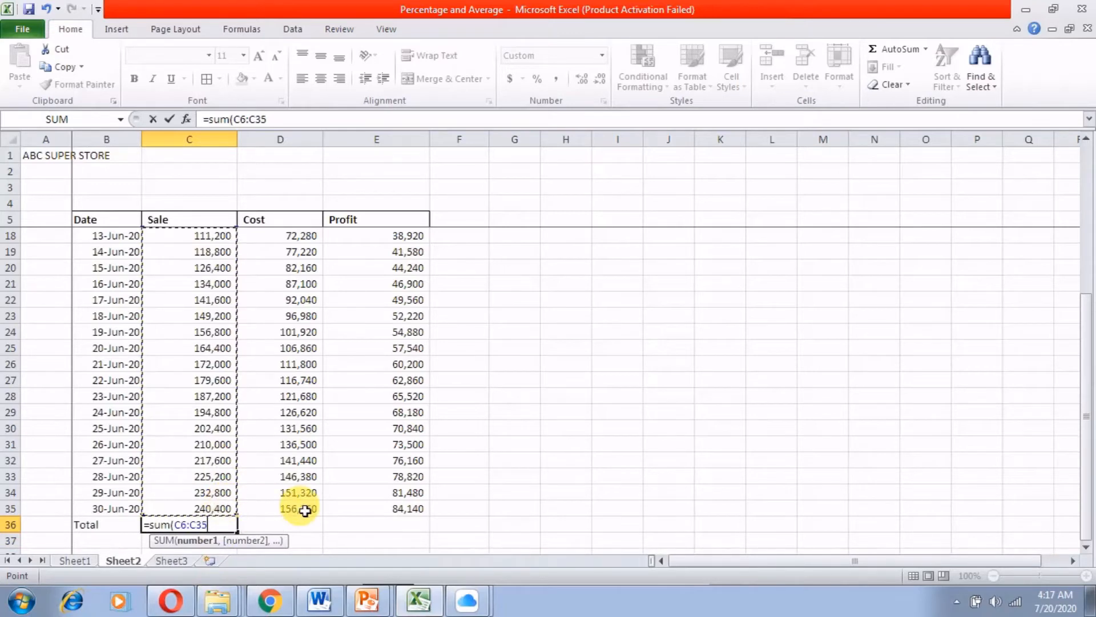
text())
key(Return)
- Copy the Sale total formula from C36 into D36 and E36 to total Cost and Profit
key(Up)
key(Right)
key(shift+Right)
key(Delete)
key(Left)
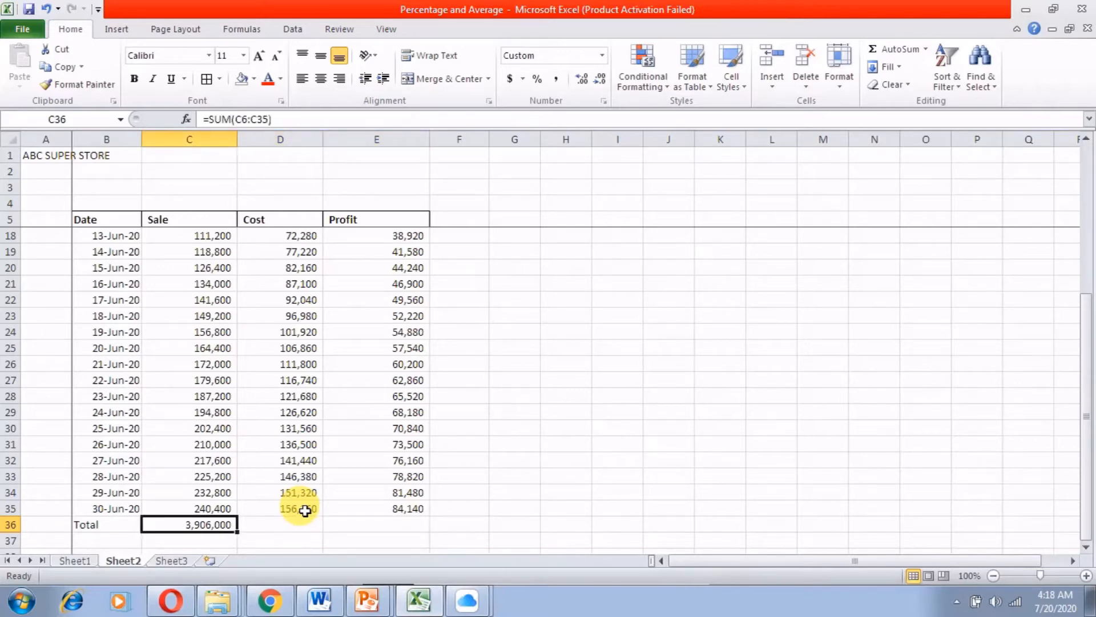
key(ctrl+c)
key(Right)
key(ctrl+v)
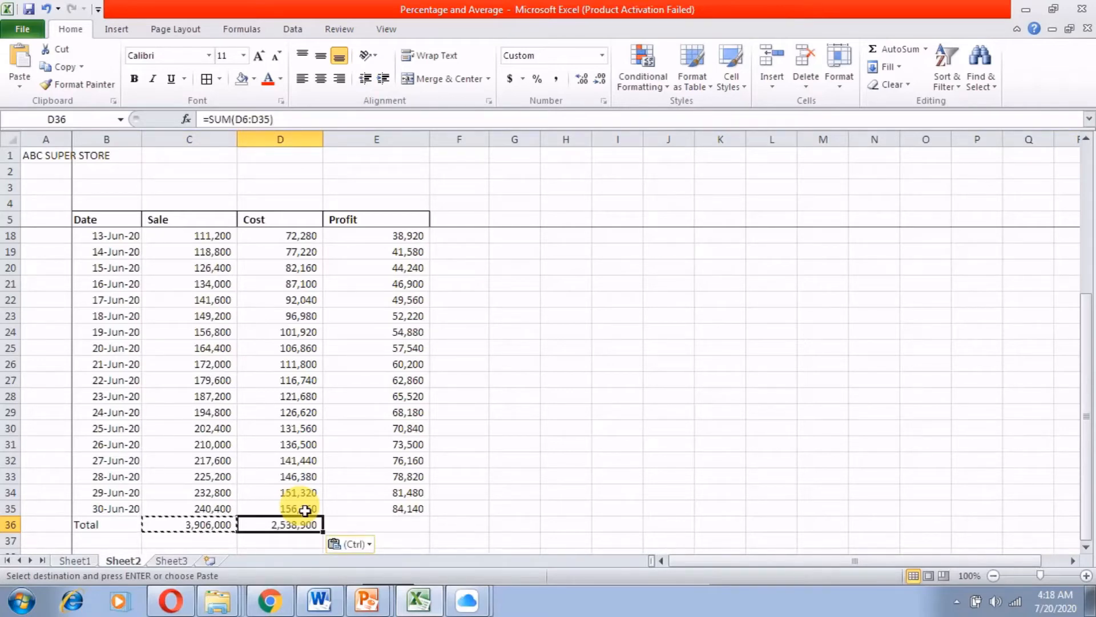
key(Right)
key(ctrl+v)
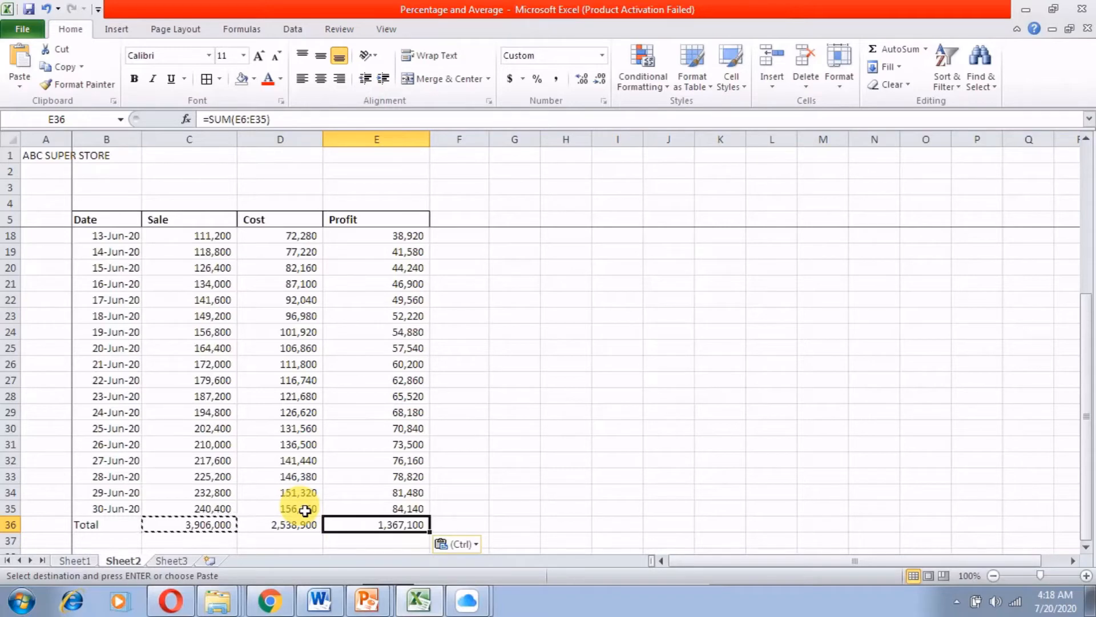
- Check the Sale, Cost and Profit totals in row 36 against the daily Sale entries back to 1-Jun-20
key(Left)
key(Left)
key(Right)
key(Right)
key(Left)
key(Left)
key(Right)
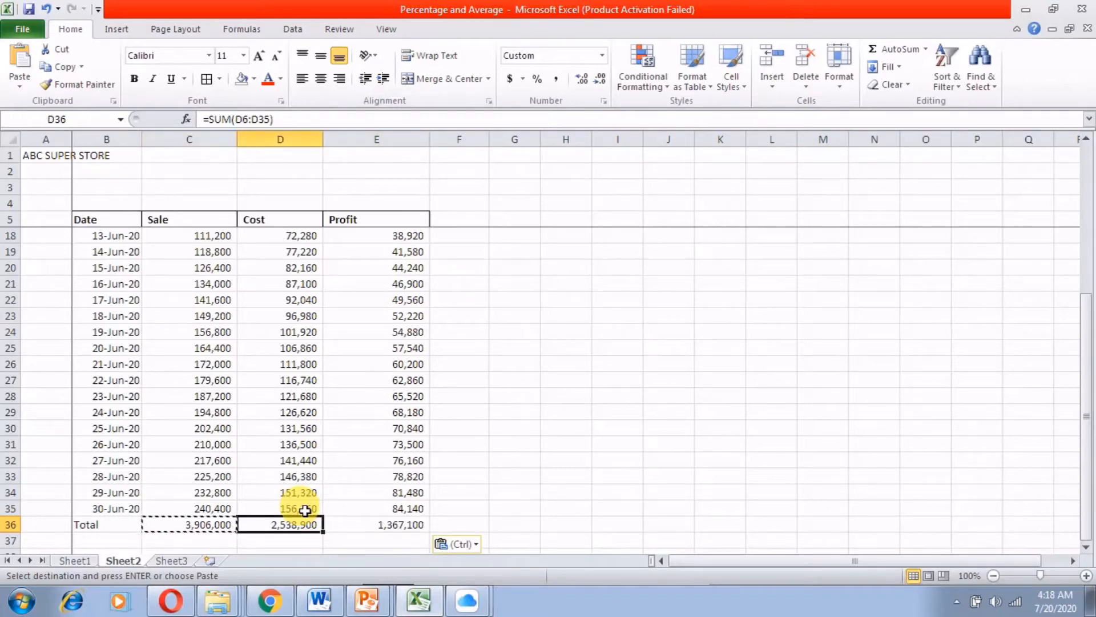
key(Right)
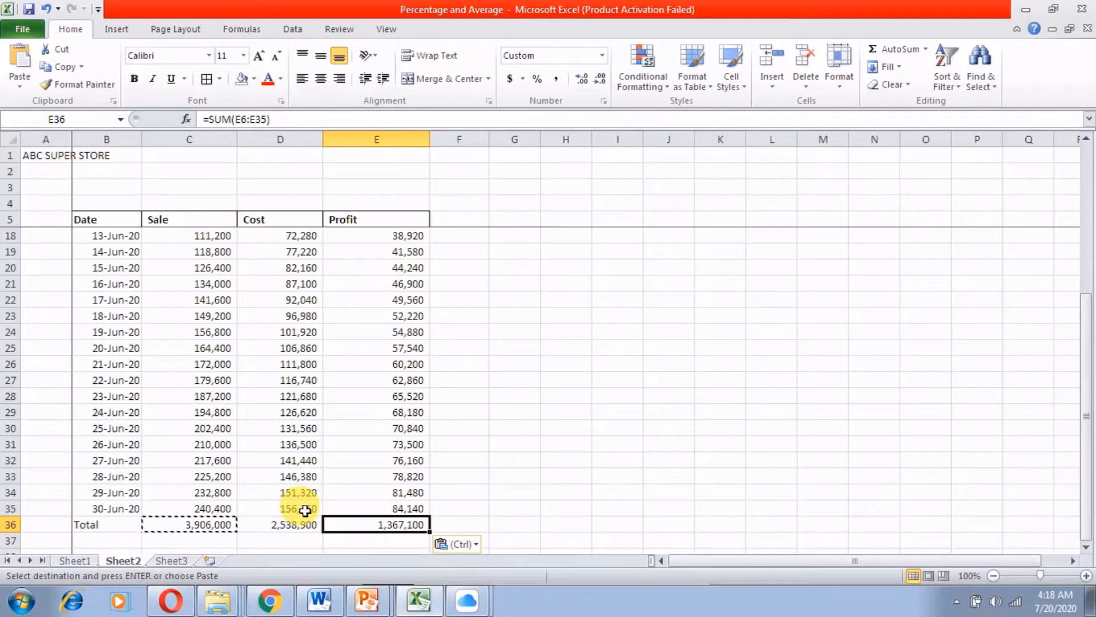
click(176, 509)
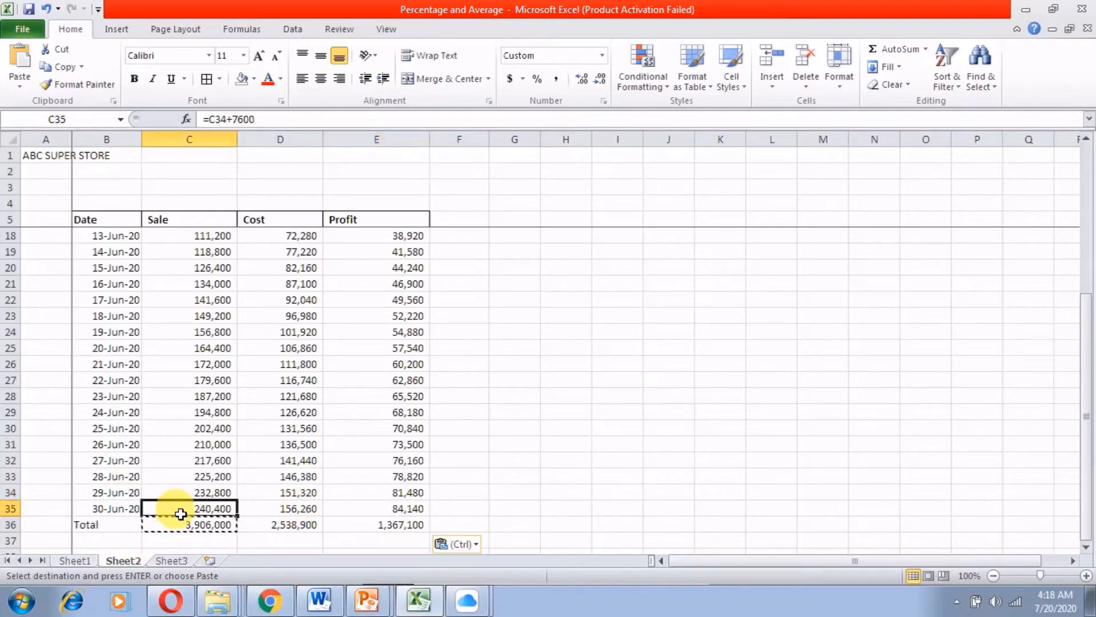
scroll(171, 508, up, 4)
click(212, 350)
scroll(178, 489, down, 5)
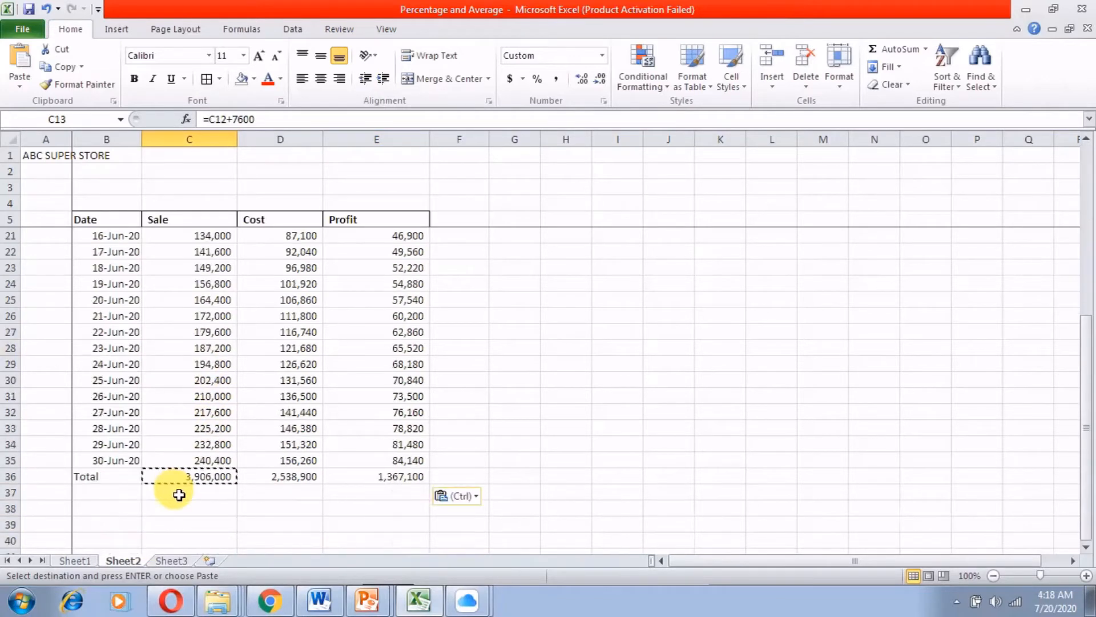
scroll(235, 301, up, 4)
click(194, 395)
scroll(194, 400, up, 1)
click(203, 236)
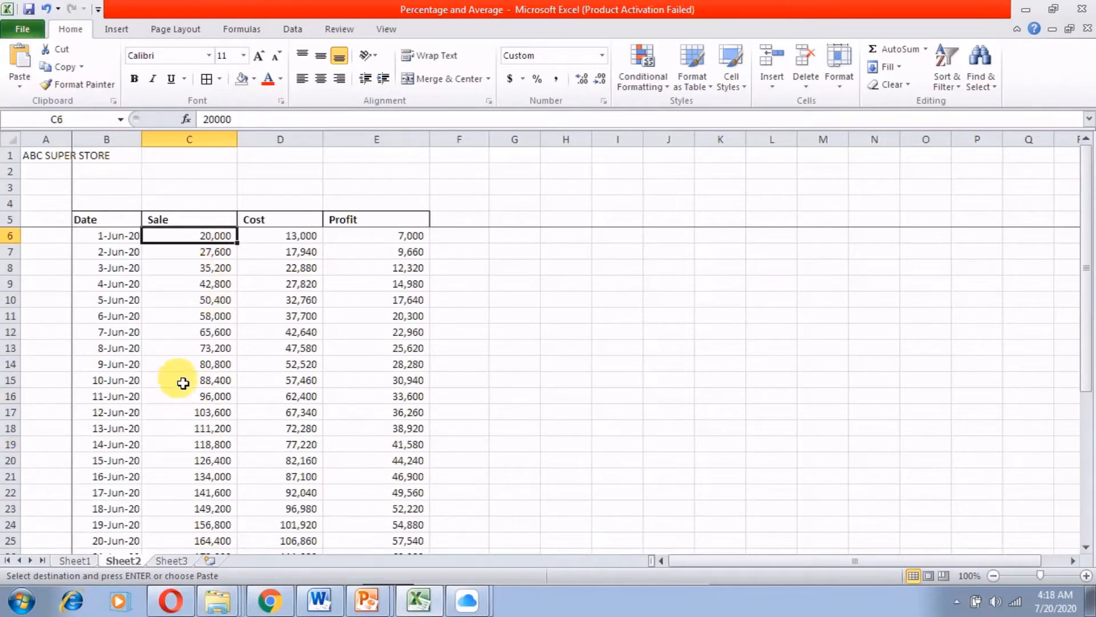
- Apply all borders to the Total row B36:E36
scroll(180, 382, down, 10)
scroll(182, 387, up, 4)
click(184, 429)
drag(102, 429, 408, 428)
click(206, 79)
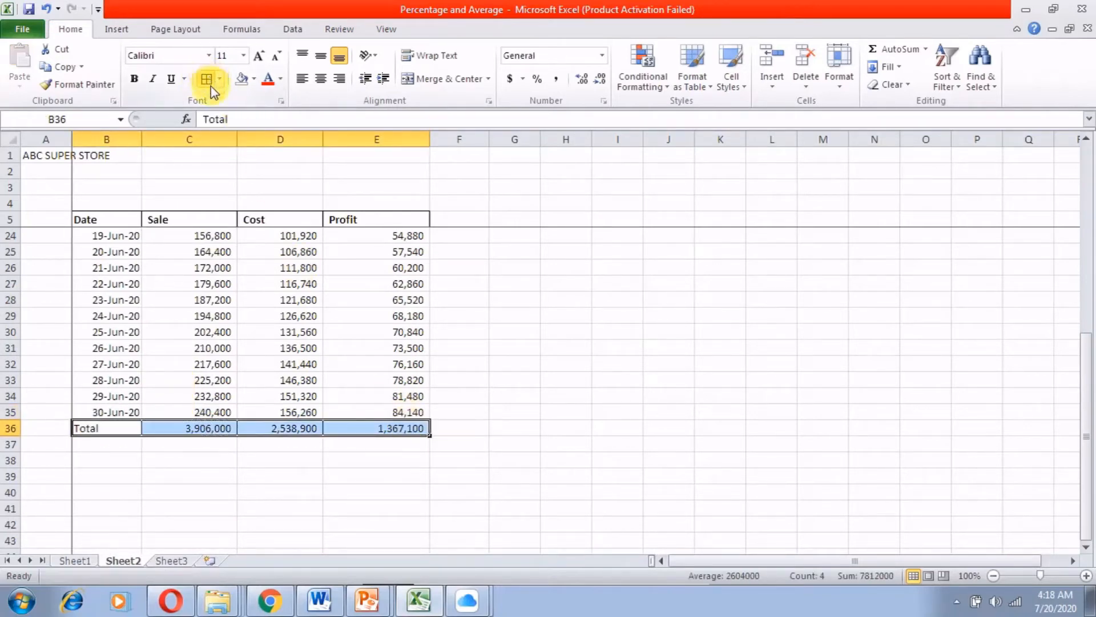
- Enter the label Average in B37 below Total
click(127, 449)
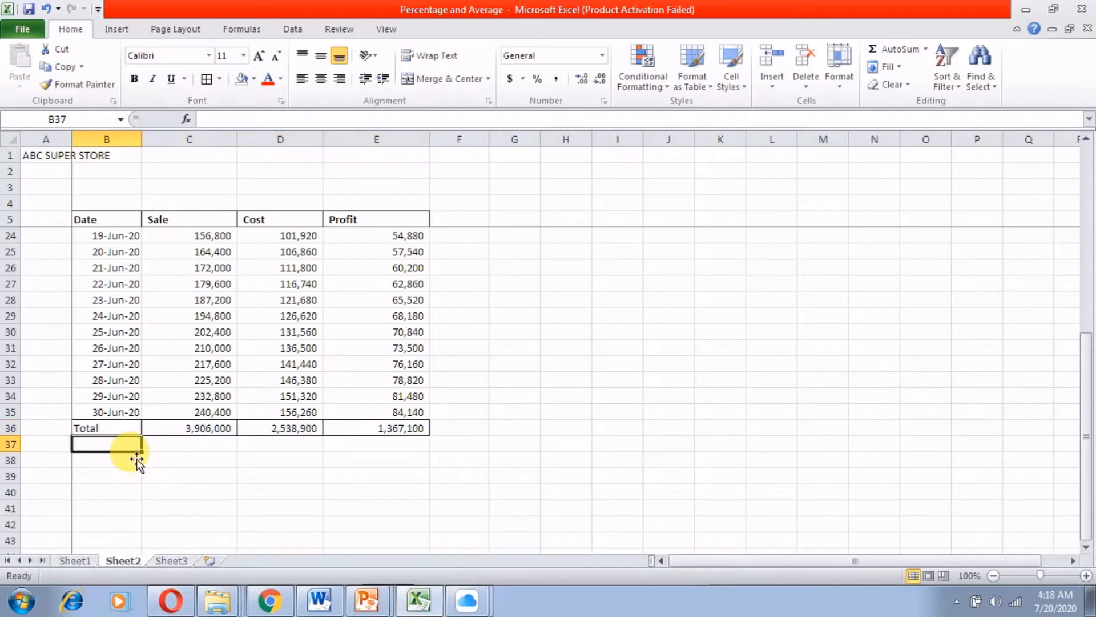
text(V)
key(BackSpace)
text(Average)
key(Tab)
- Calculate the average daily sale in C37 with =AVERAGE(C6:C35), leaving the total in C36 out of the range
text(=)
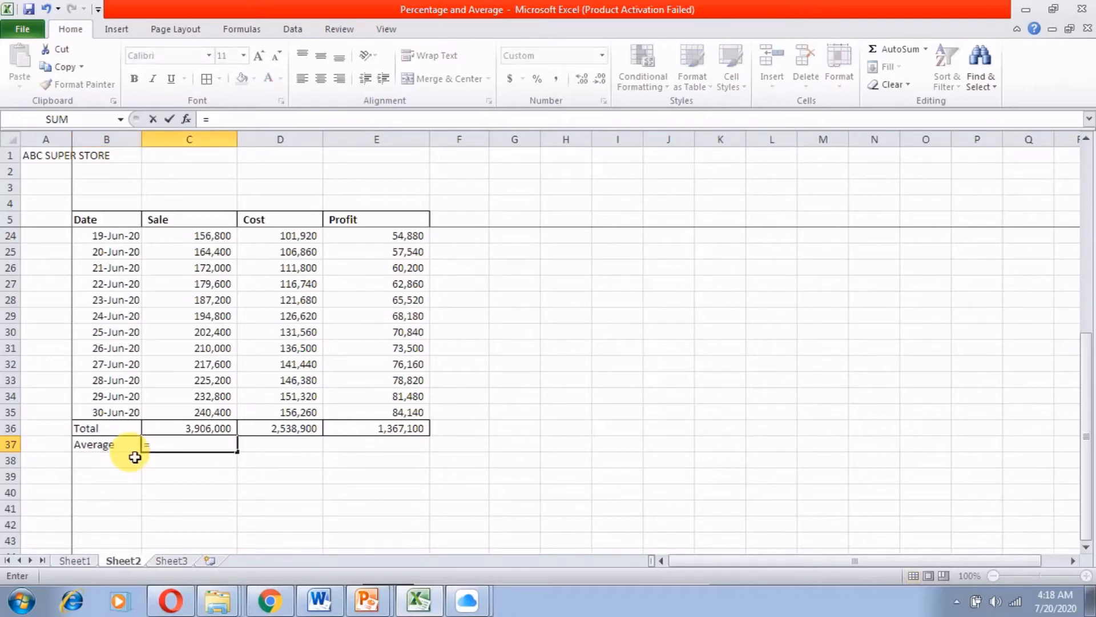
text(average)
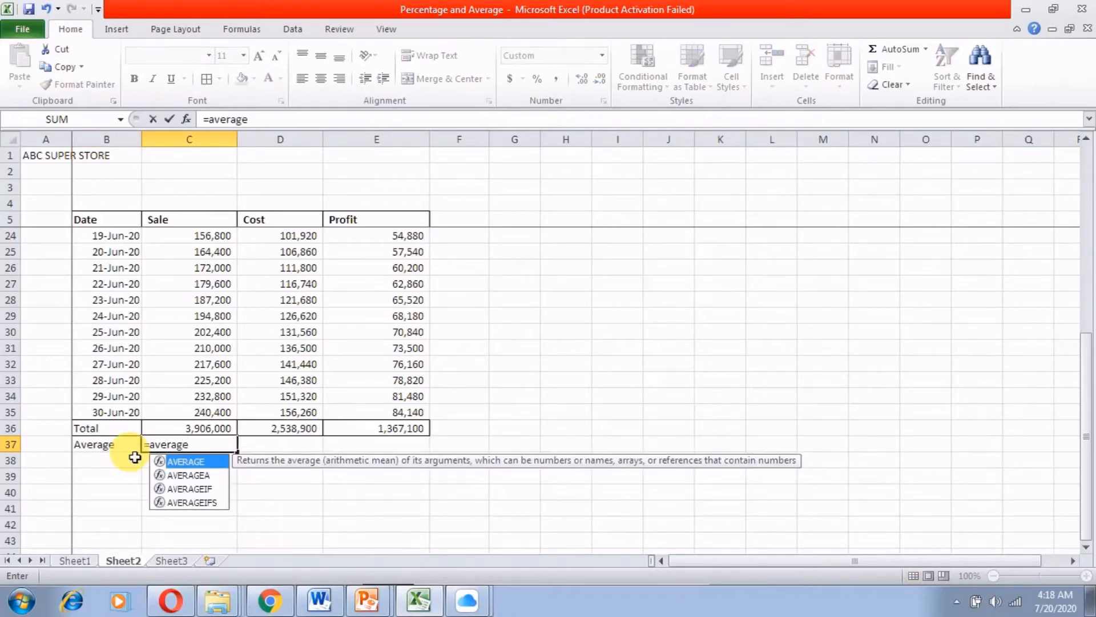
text(()
key(Up)
key(Up)
key(ctrl+Up)
key(ctrl+shift+Down)
key(shift+Up)
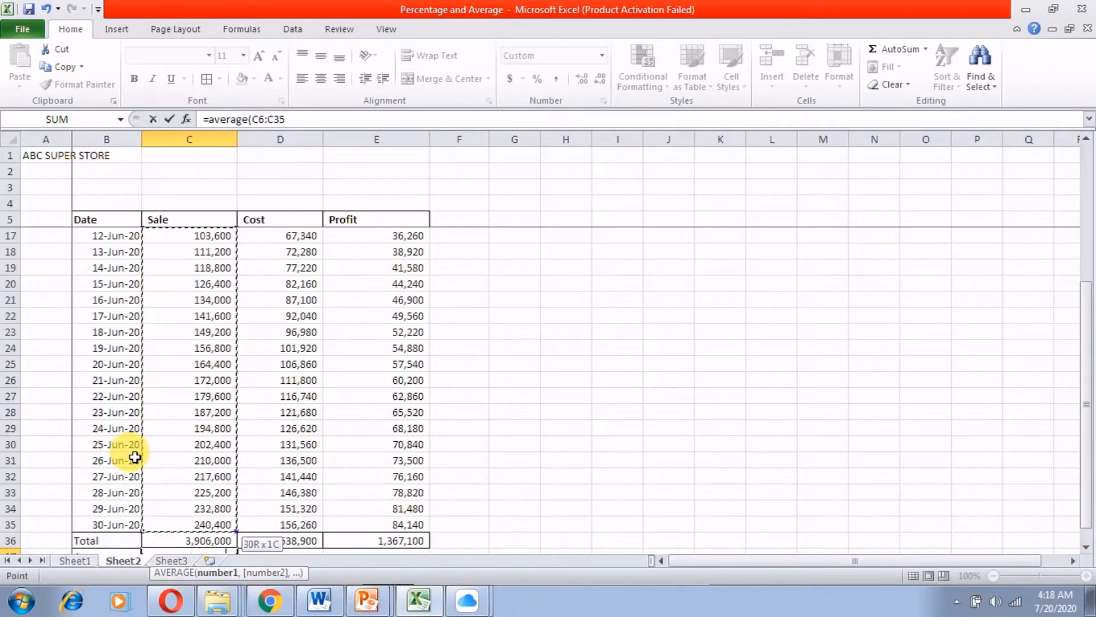
key(shift+Down)
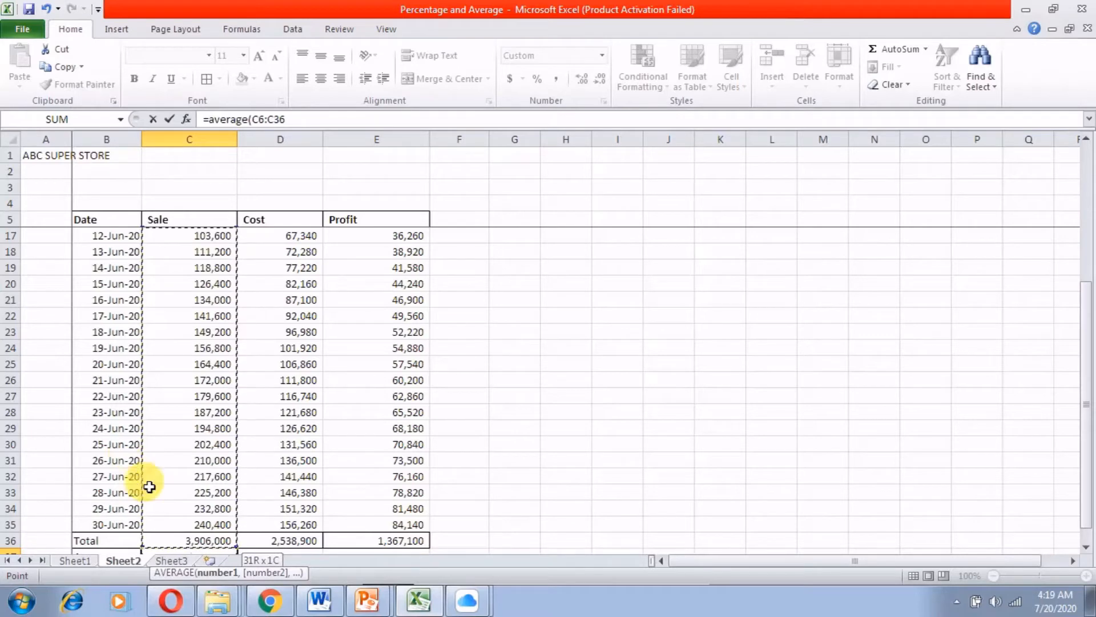
click(166, 540)
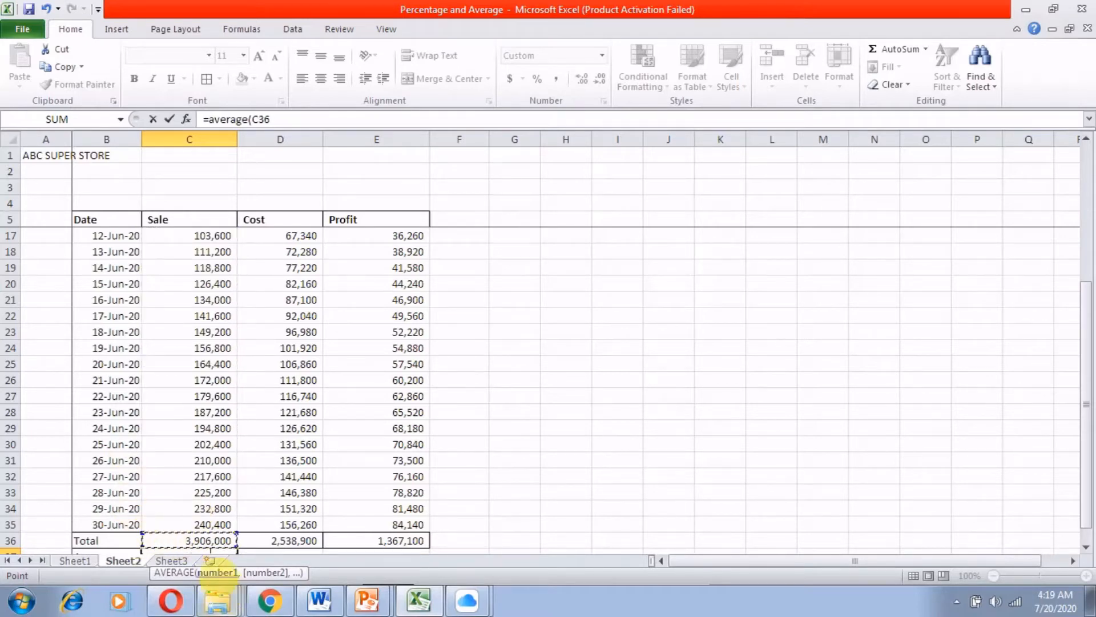
mouse_move(211, 520)
mouse_down()
mouse_move(220, 208)
mouse_move(207, 250)
mouse_move(201, 597)
mouse_move(195, 489)
mouse_move(200, 506)
mouse_up()
click(212, 240)
text())
key(Return)
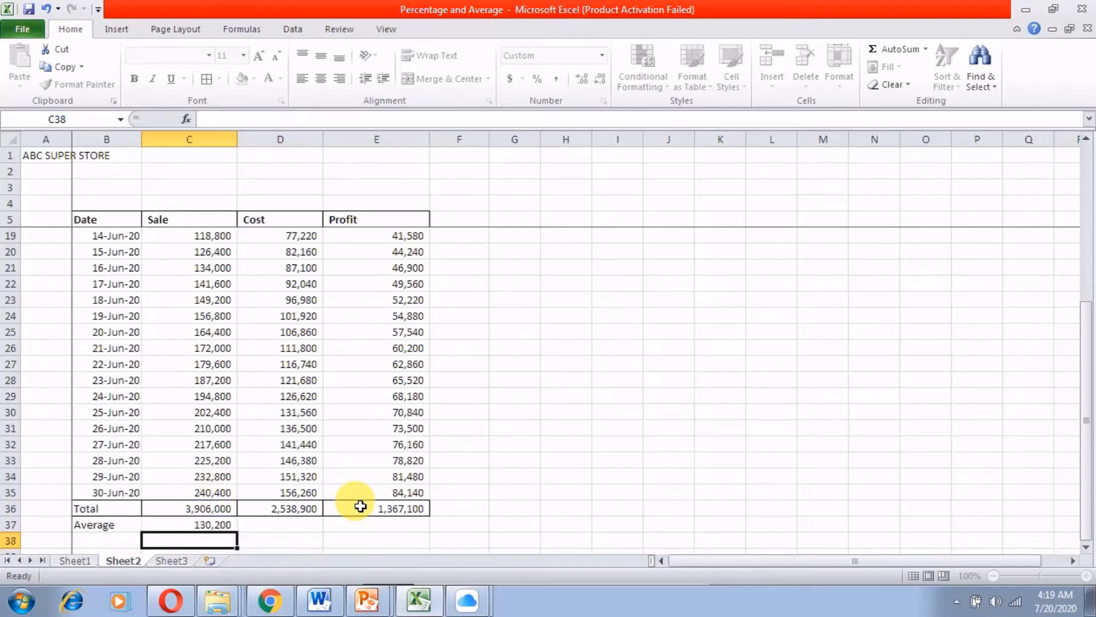
- Copy the average formula from C37 into D37 and E37 for Cost and Profit
key(Up)
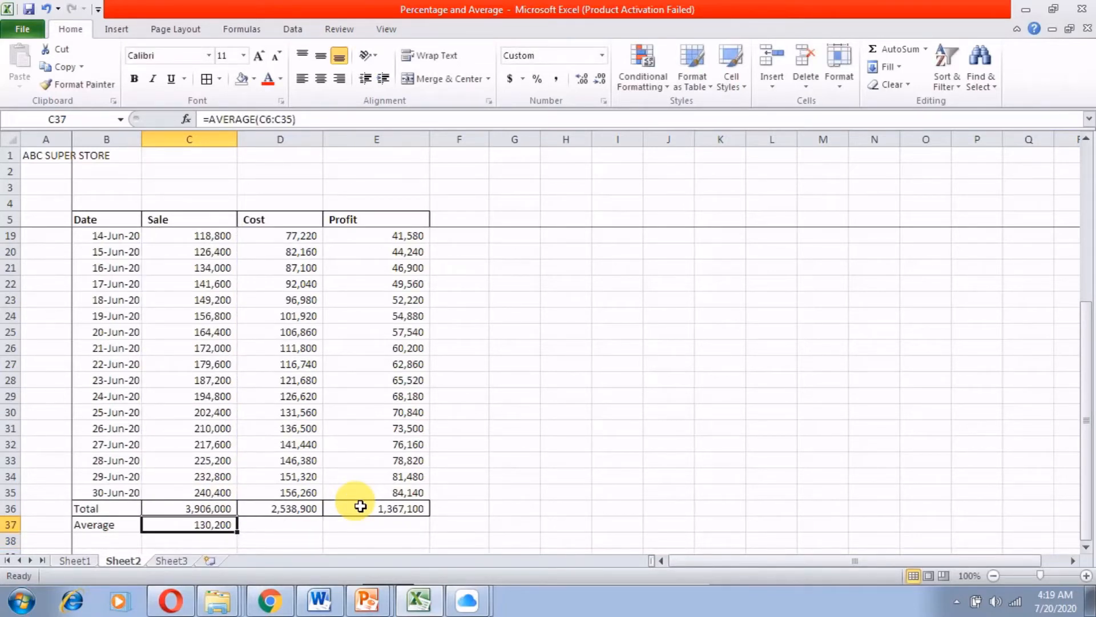
key(ctrl+c)
key(Right)
key(ctrl+v)
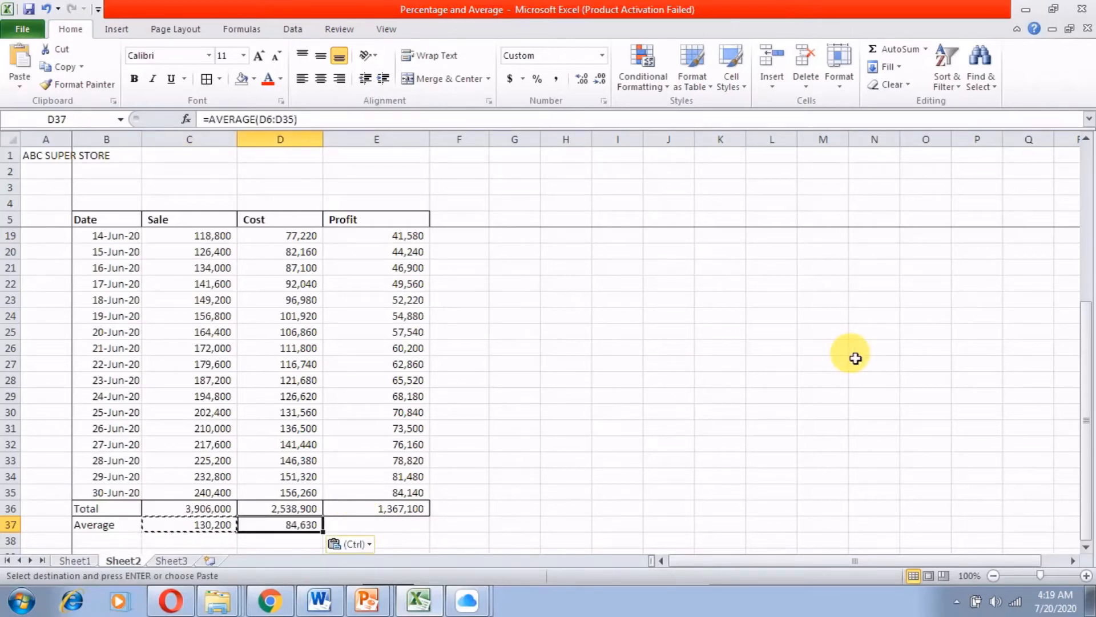
key(Right)
key(ctrl+v)
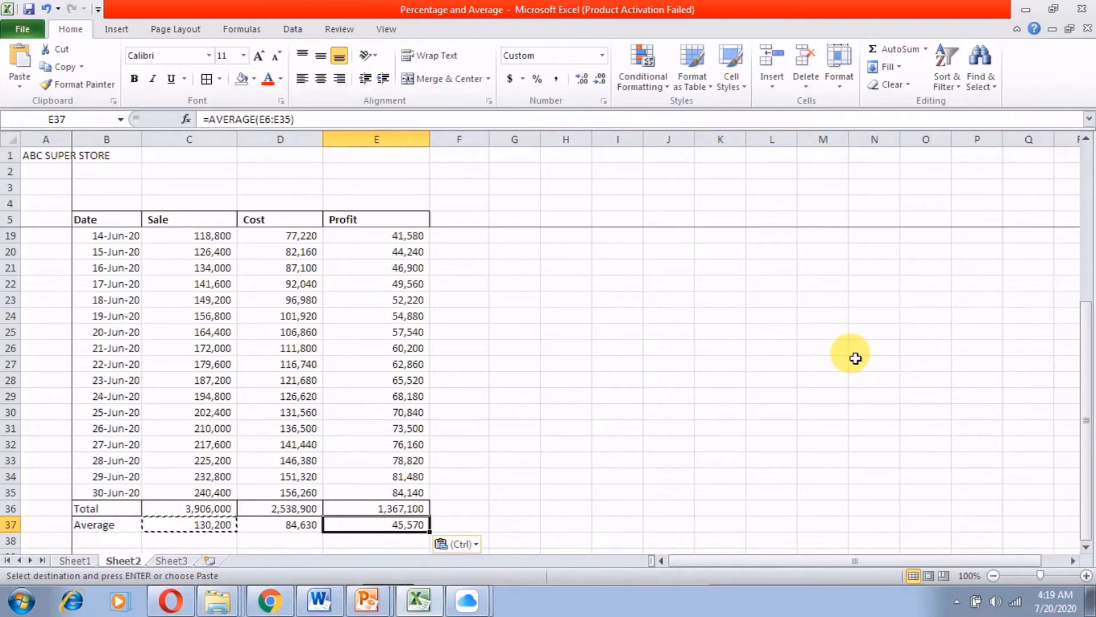
key(Right)
key(Right)
key(Left)
key(Up)
key(Left)
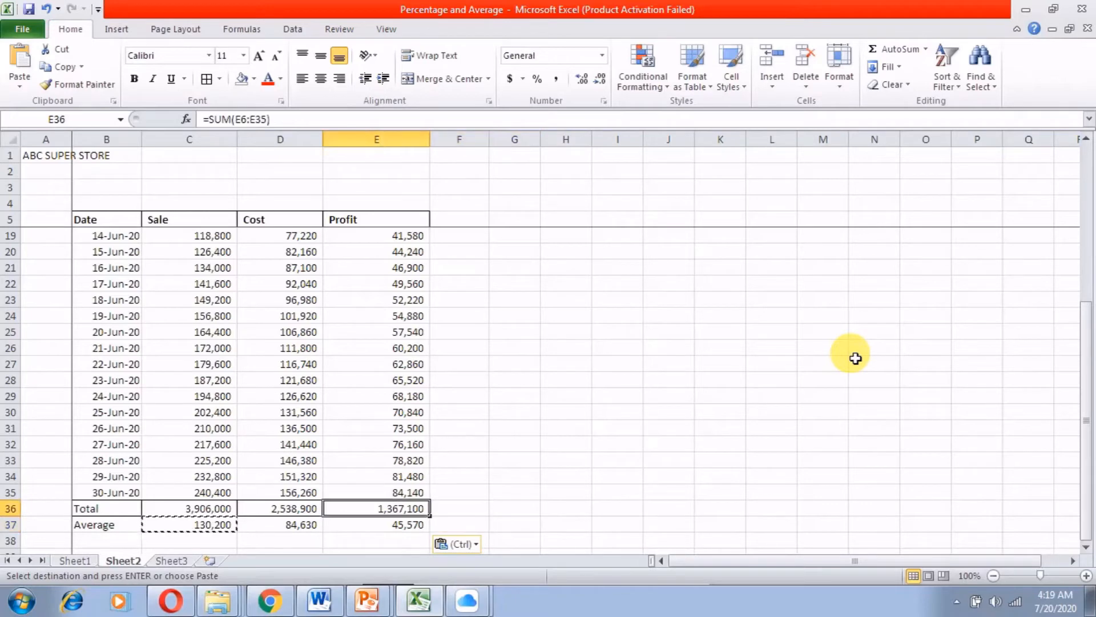
key(Down)
key(Right)
key(Right)
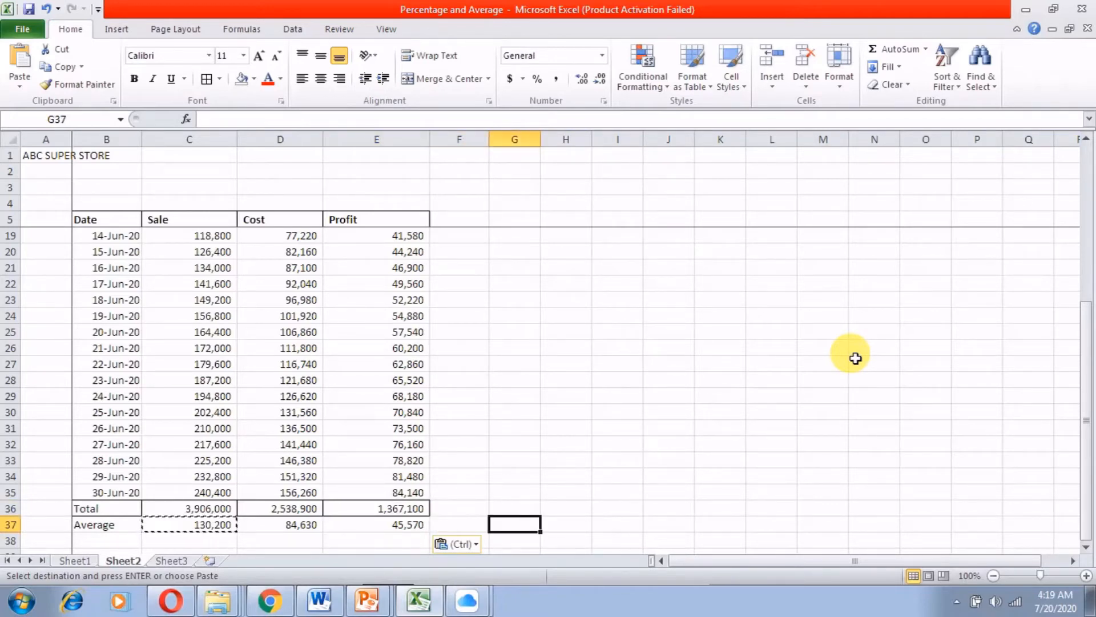
key(Left)
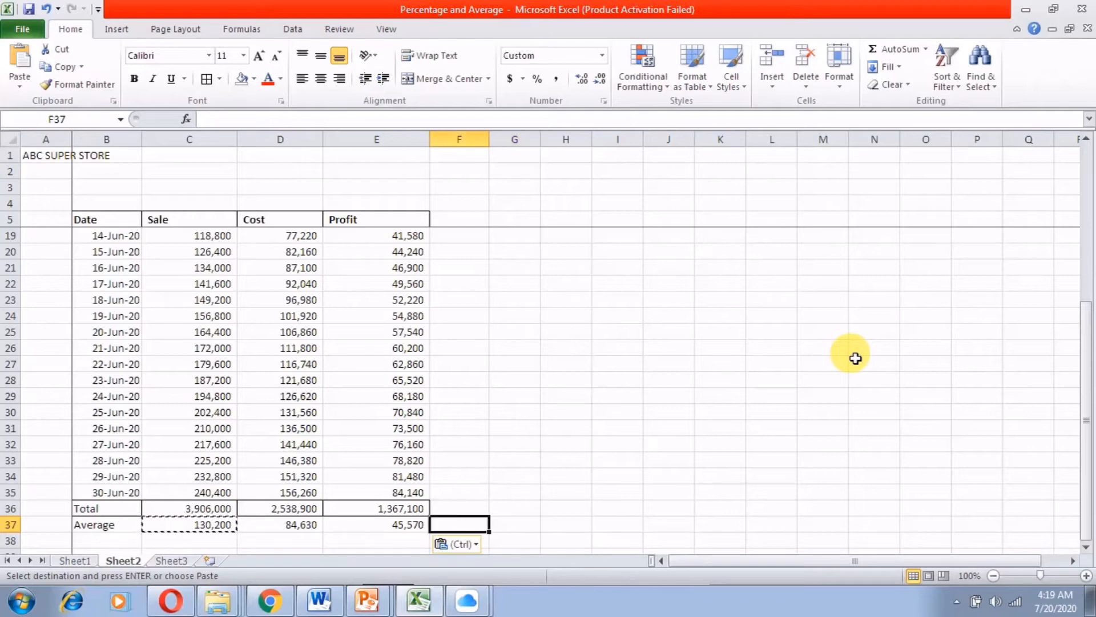
key(Left)
key(Down)
text(=)
key(Up)
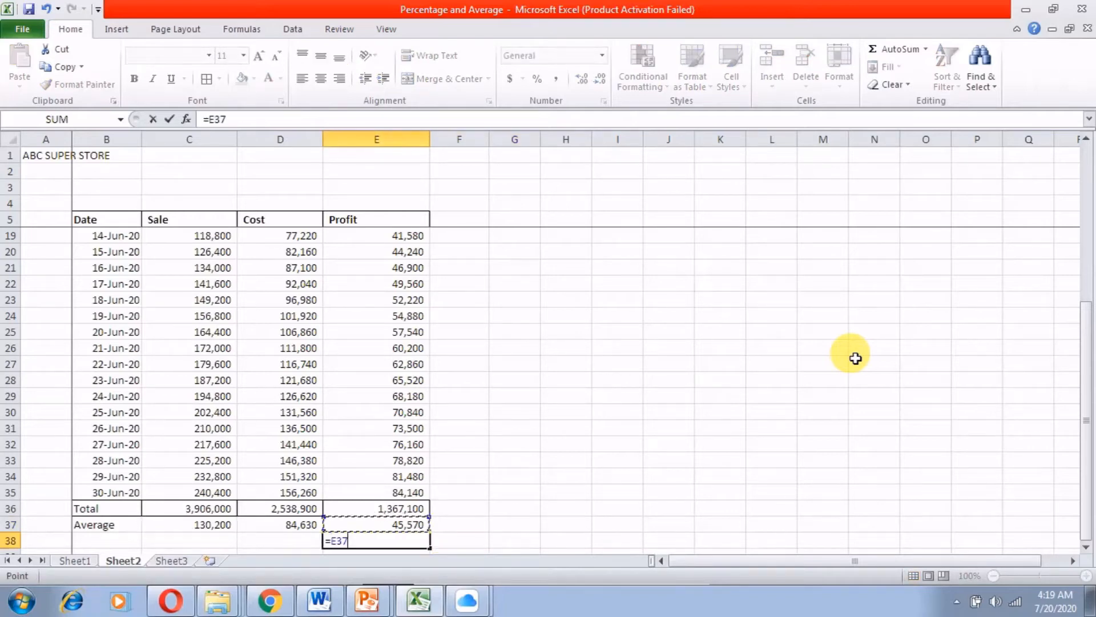
key(Escape)
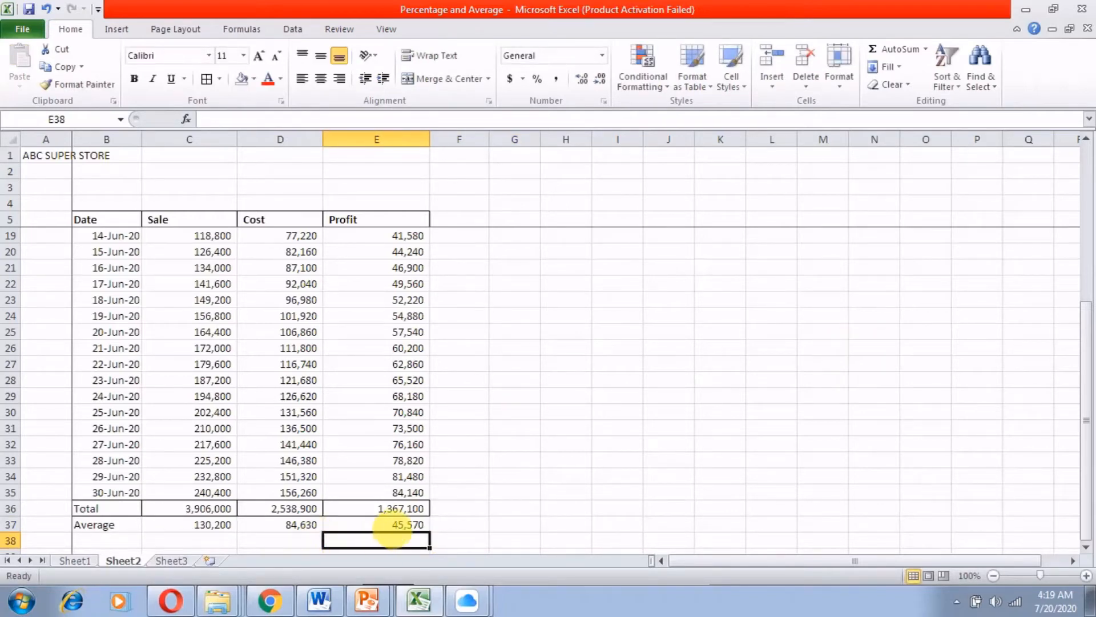
- Multiply the average profit by 30 days in E38 with the formula =E37*30
click(398, 527)
click(396, 514)
double_click(396, 514)
key(Escape)
click(390, 539)
text(=)
key(Up)
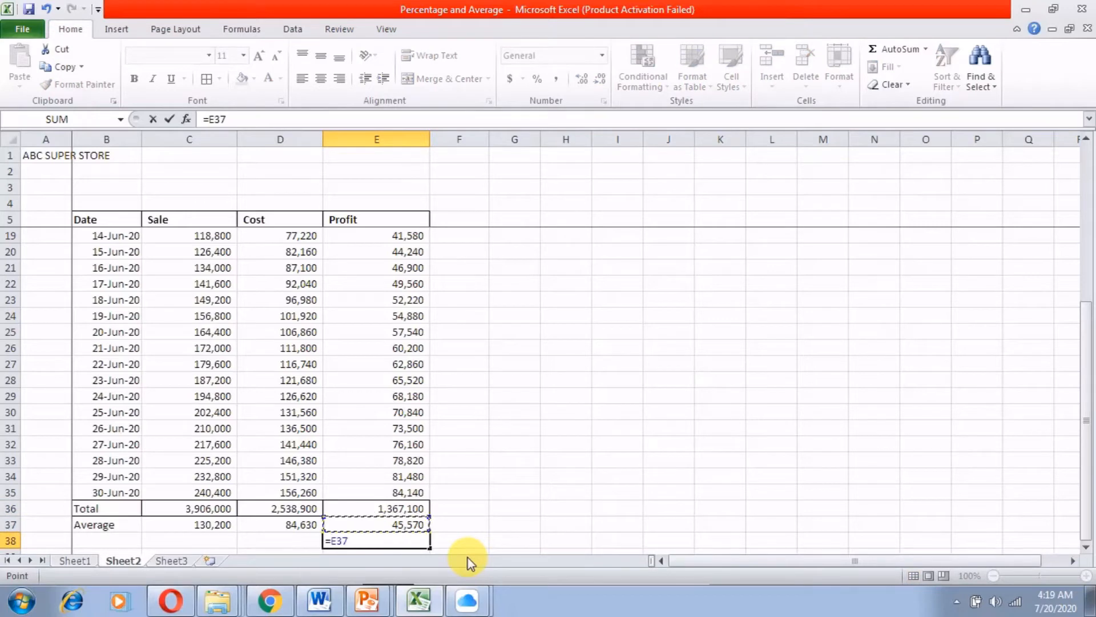
text(*30)
key(Return)
key(Up)
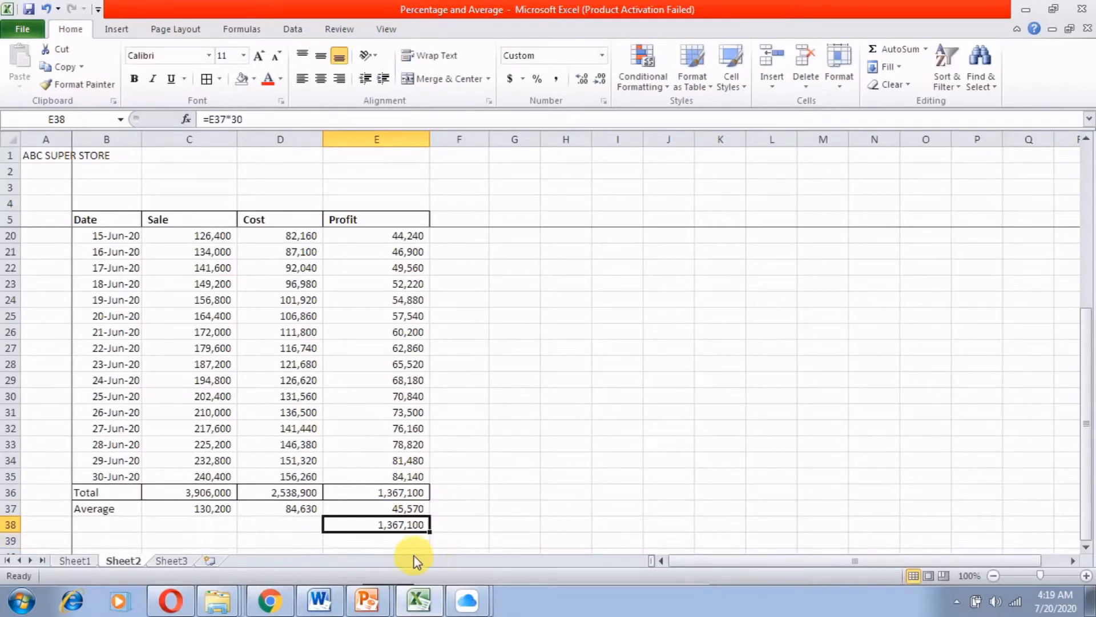
- Compare the check result in E38 with the Profit total and average, and clear E38
click(384, 494)
click(385, 522)
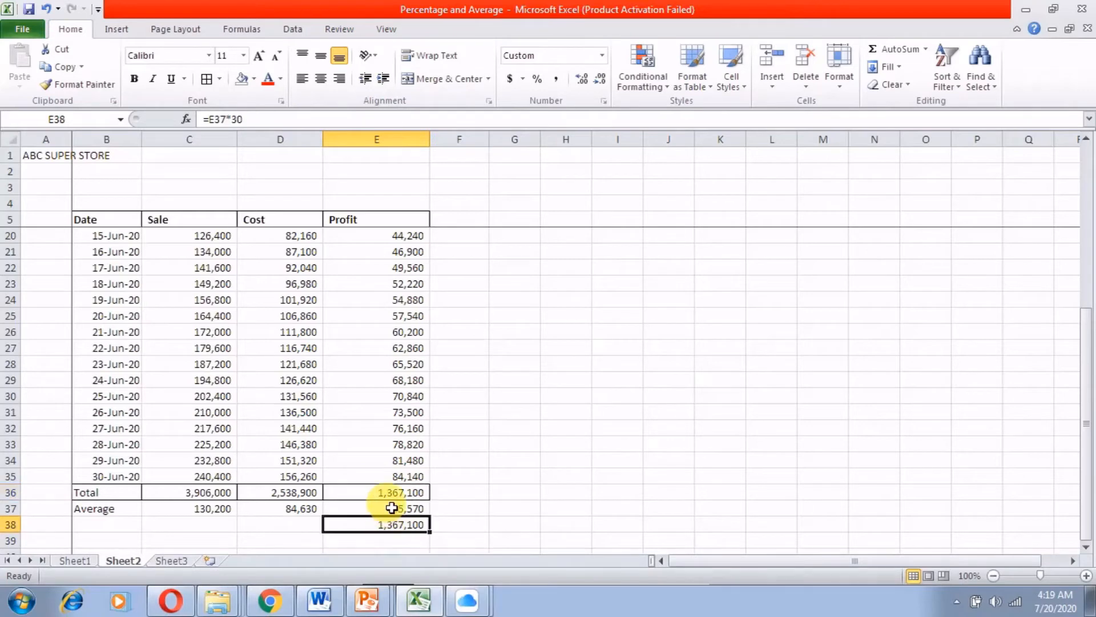
click(391, 508)
click(392, 522)
key(Delete)
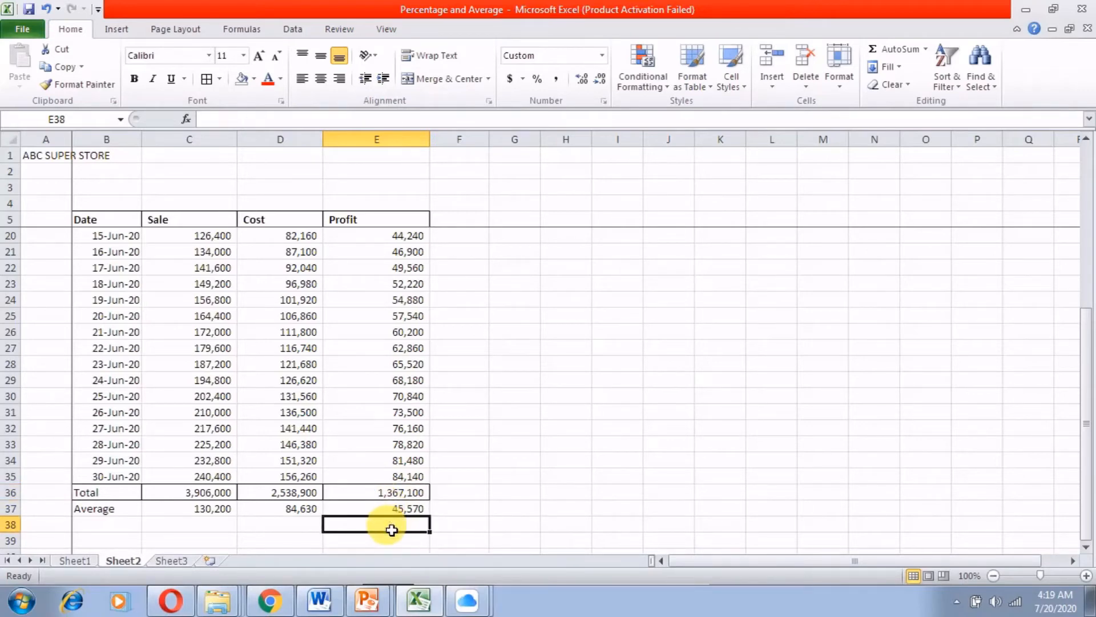
- Select the daily Sale values C6:C35 and the Cost values D6:D35 to review each column's average and sum
scroll(372, 531, up, 5)
click(210, 242)
drag(210, 241, 203, 496)
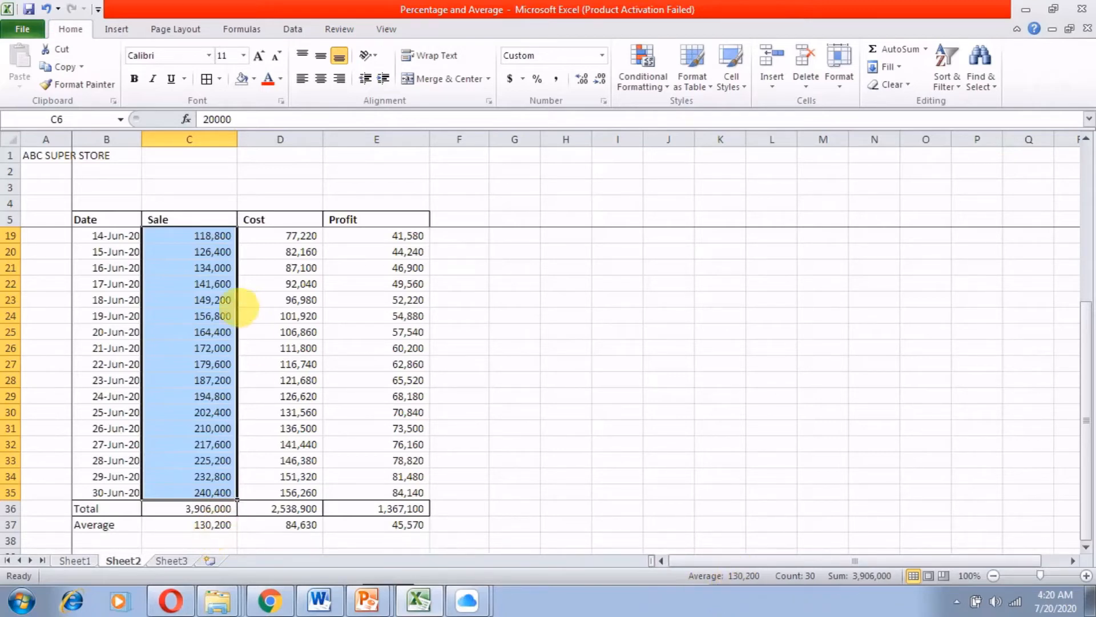
scroll(178, 404, up, 5)
drag(297, 239, 312, 496)
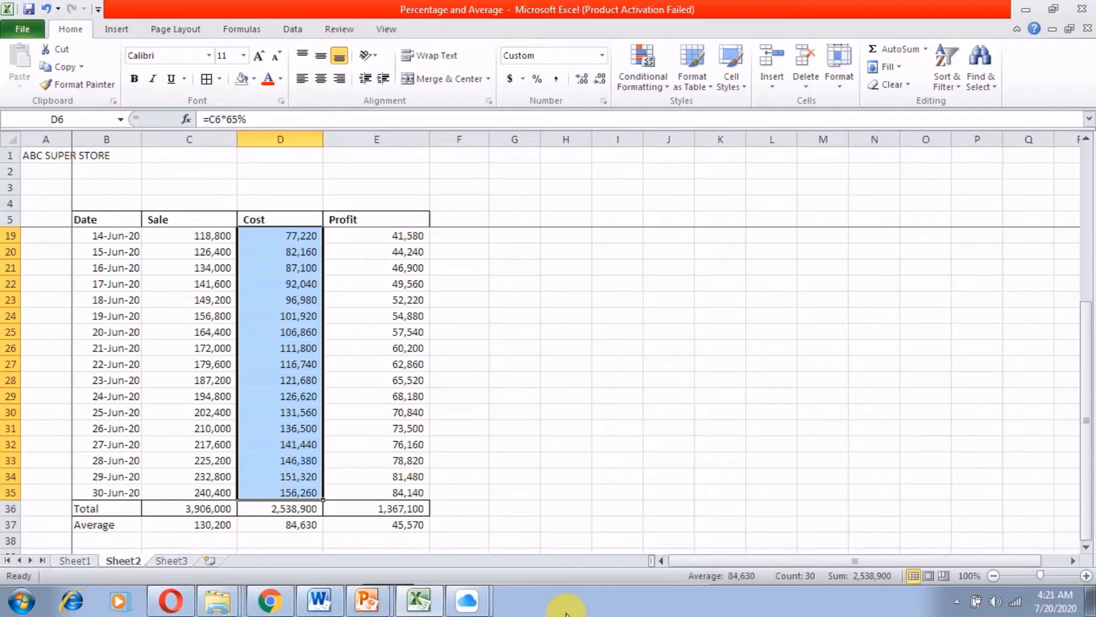
click(956, 601)
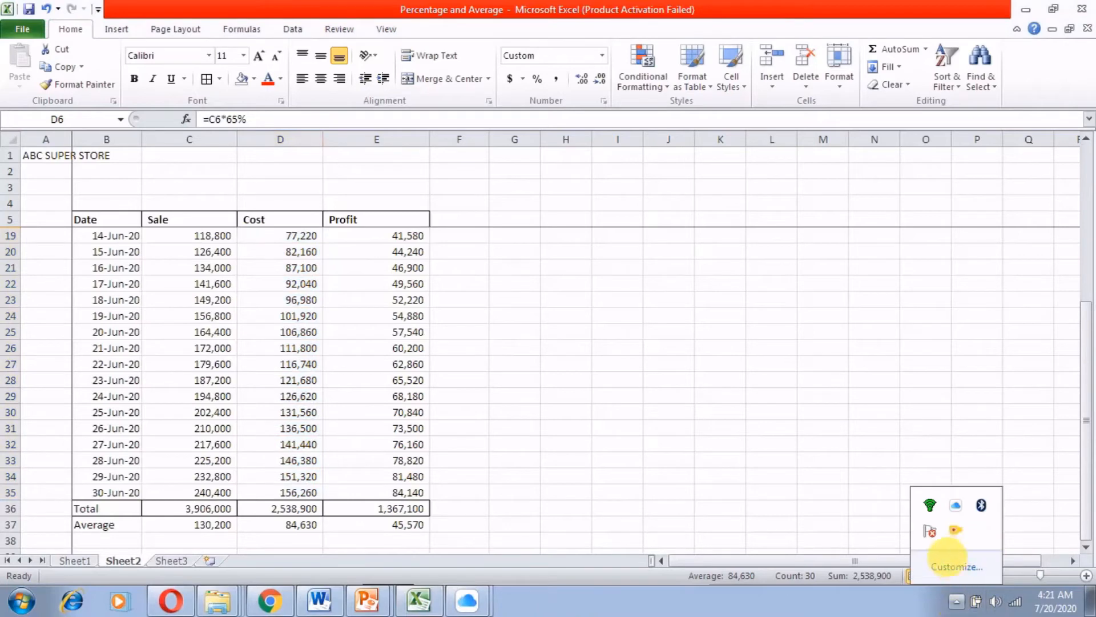
right_click(955, 529)
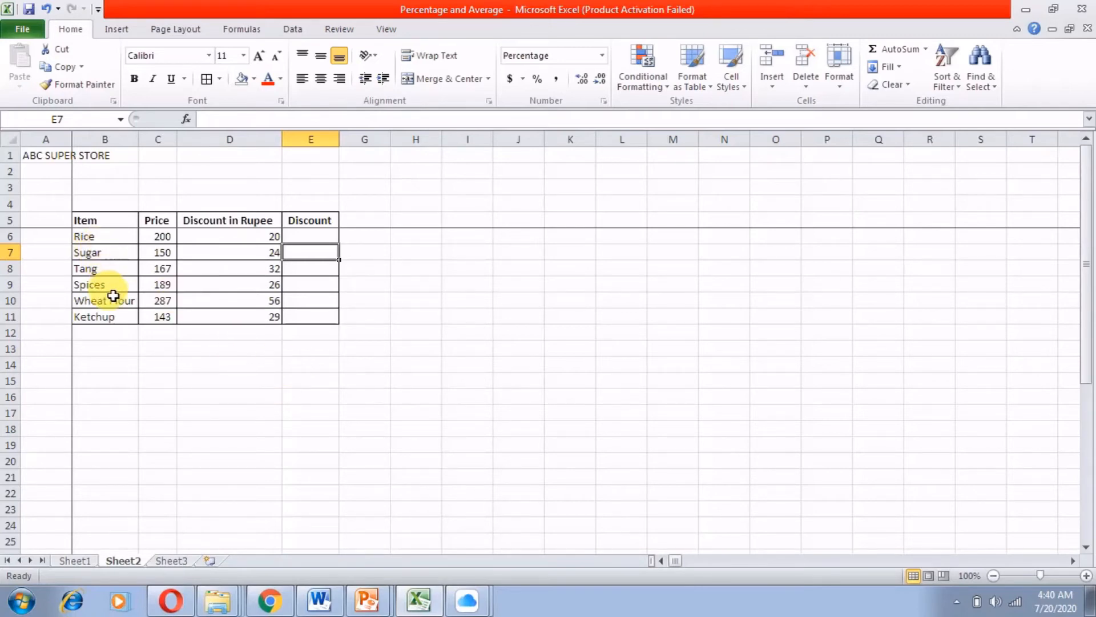
- Examine the items, their prices in C6:C11 and their rupee discounts in D6:D11
click(117, 318)
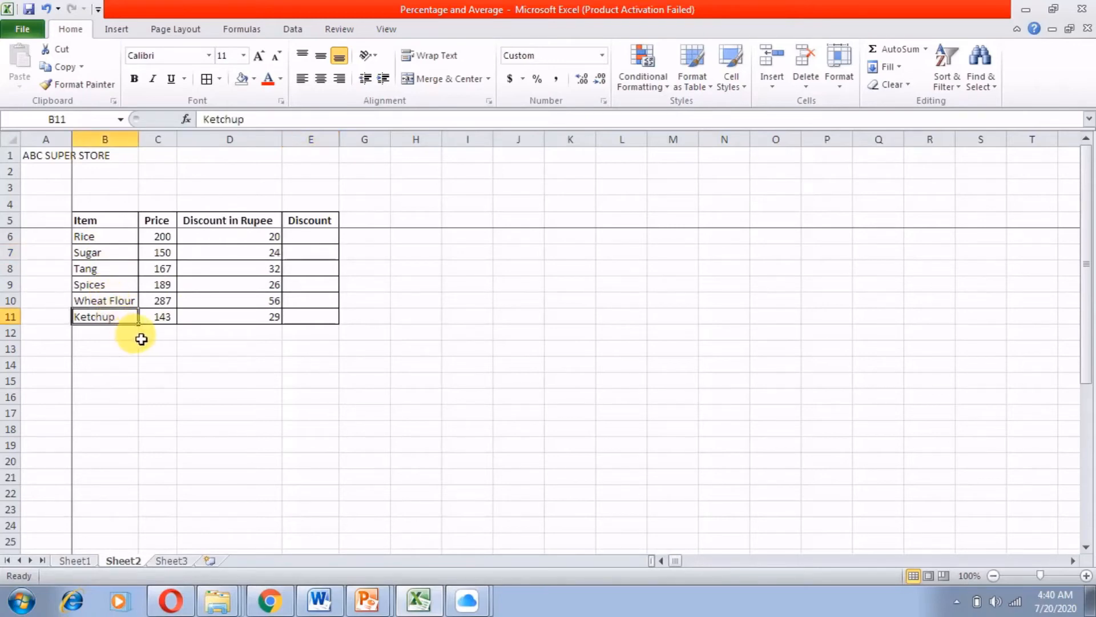
drag(159, 237, 158, 317)
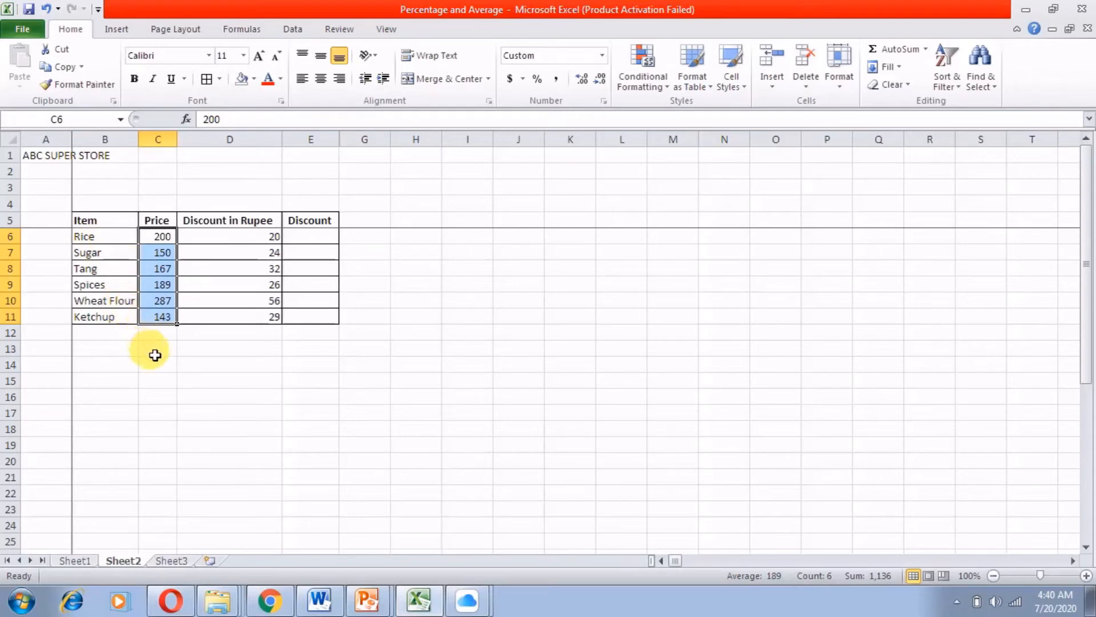
click(170, 368)
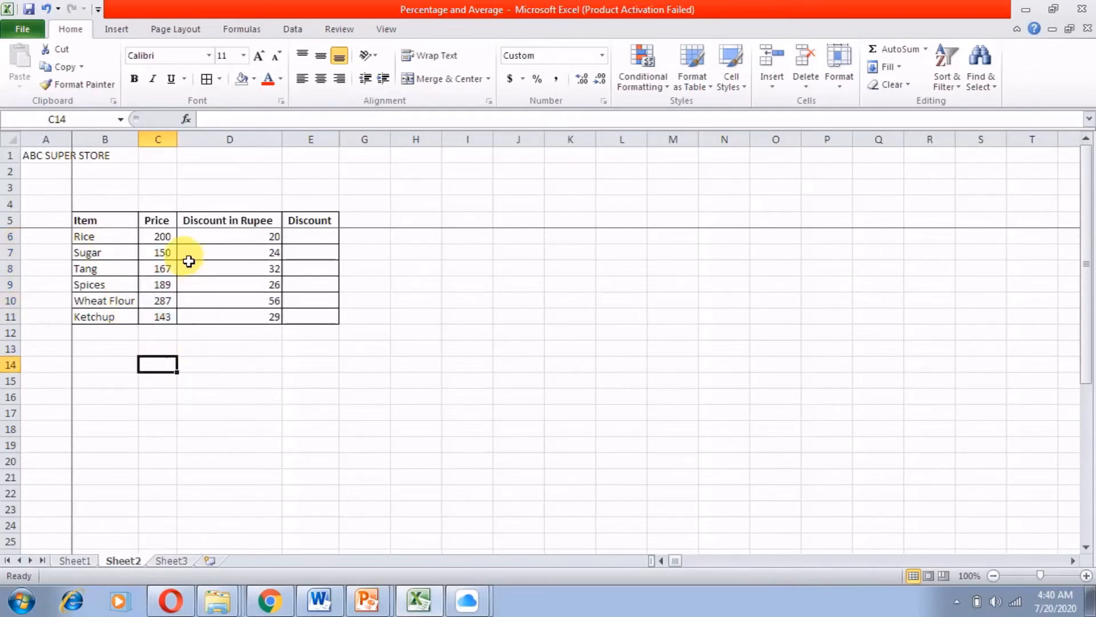
click(163, 236)
click(227, 236)
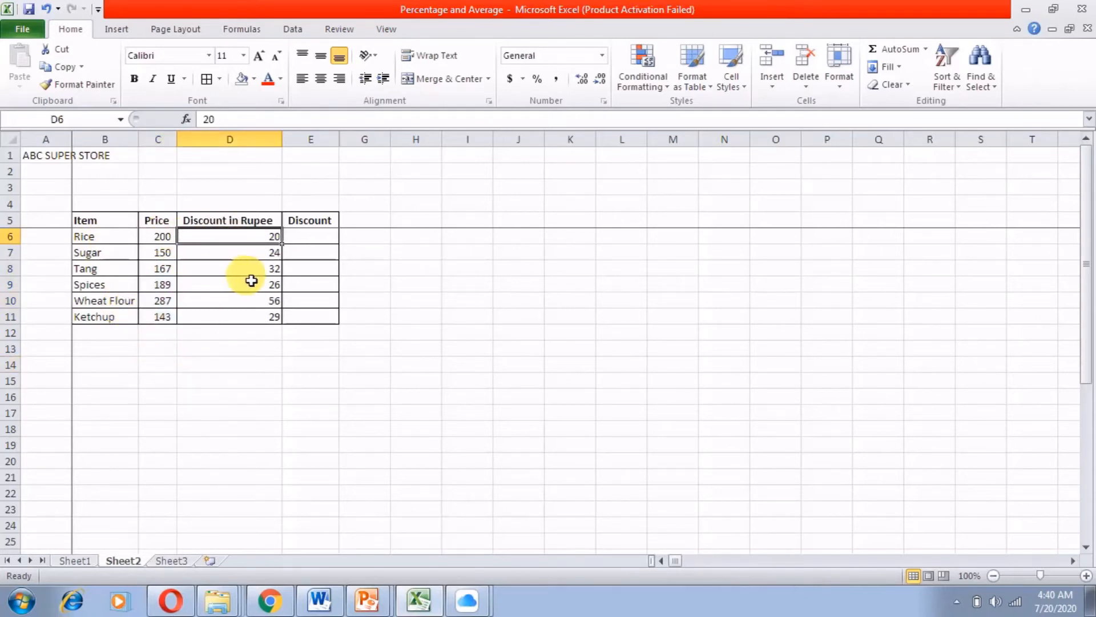
click(248, 252)
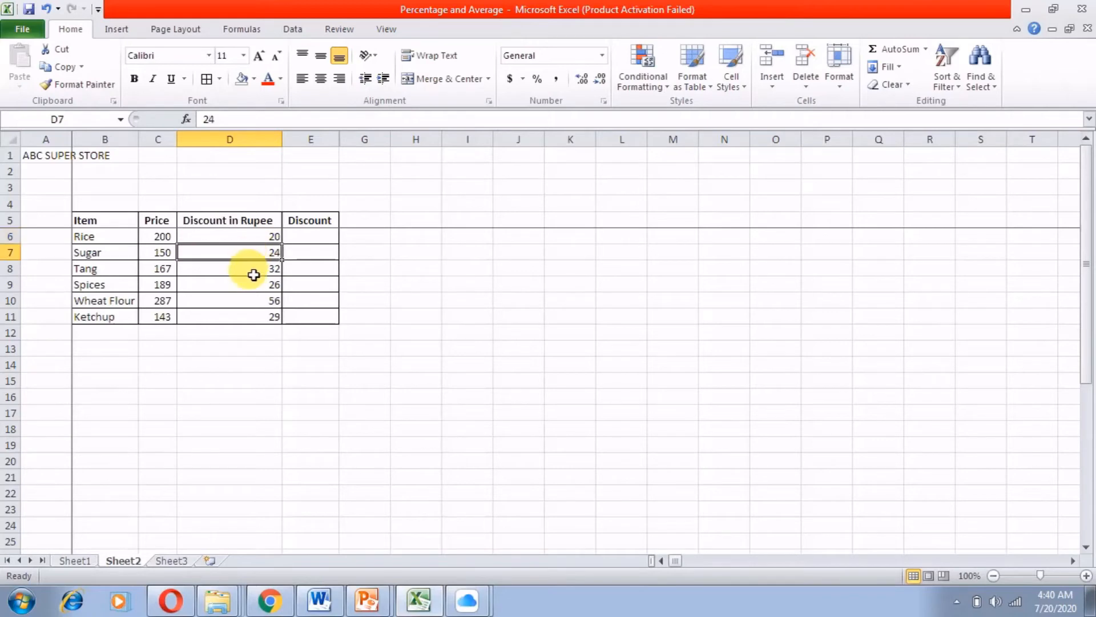
click(253, 274)
click(252, 286)
click(253, 303)
click(251, 318)
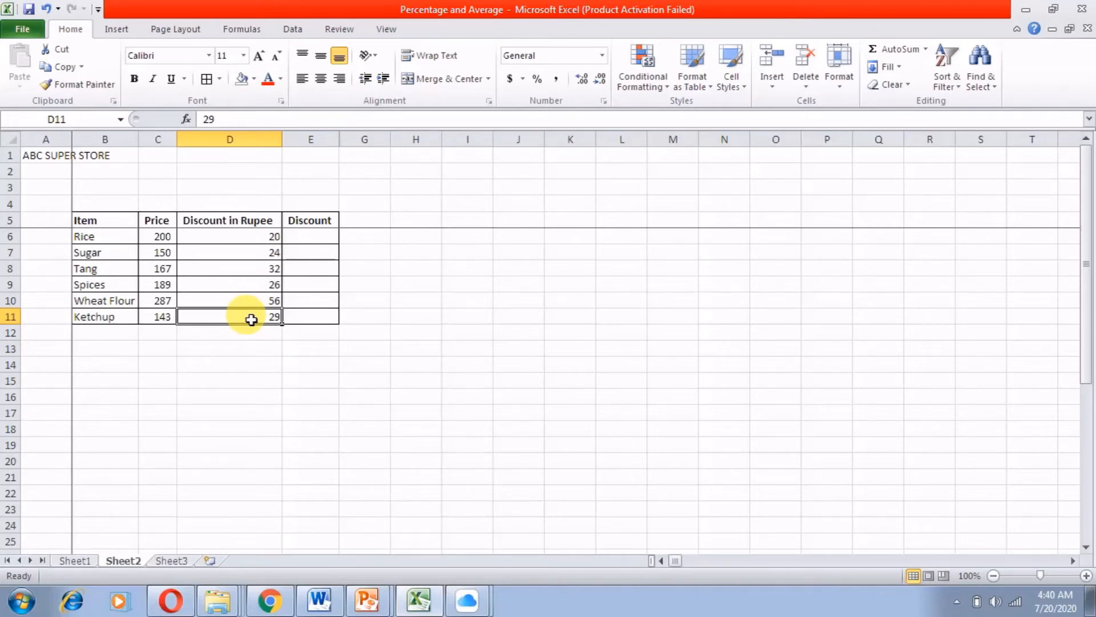
- Calculate the discount percentage for Rice in E6 with the formula =D6/C6
click(307, 237)
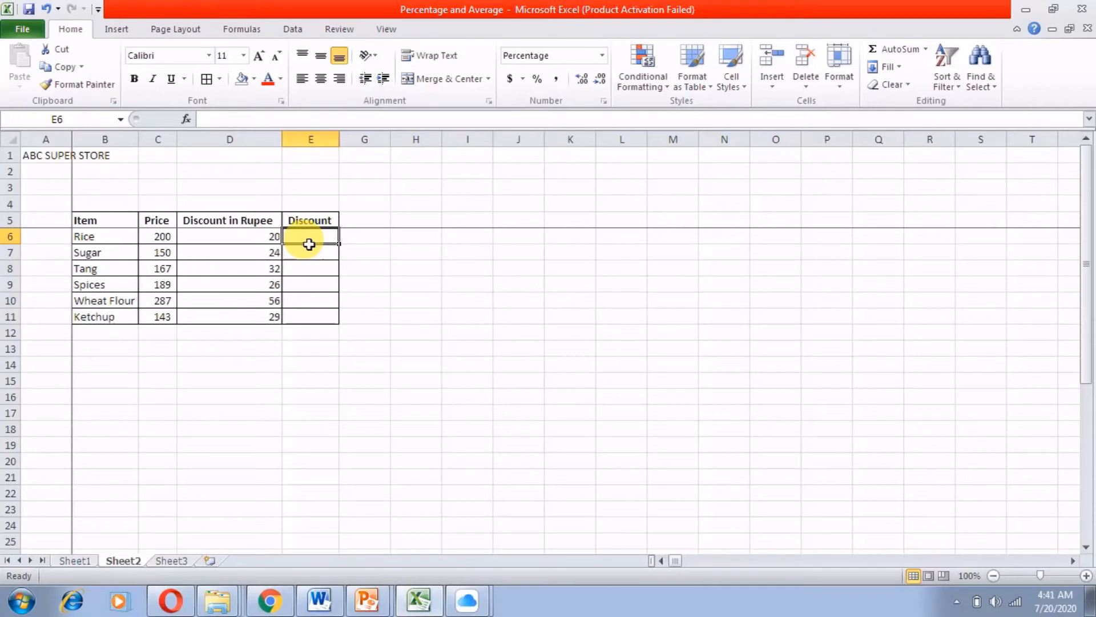
text(=)
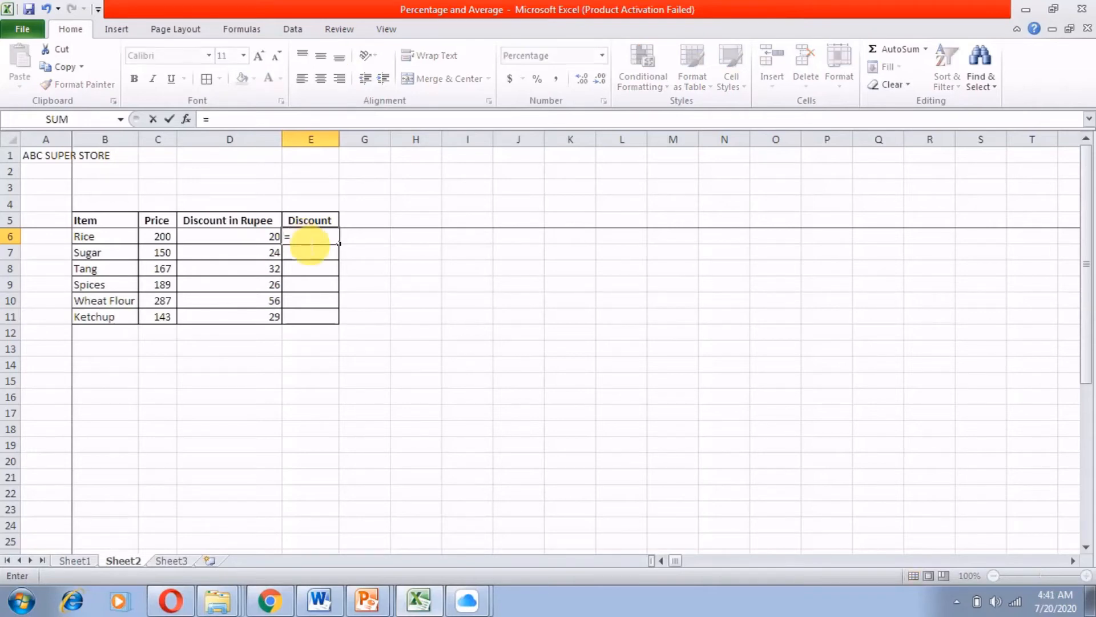
click(252, 240)
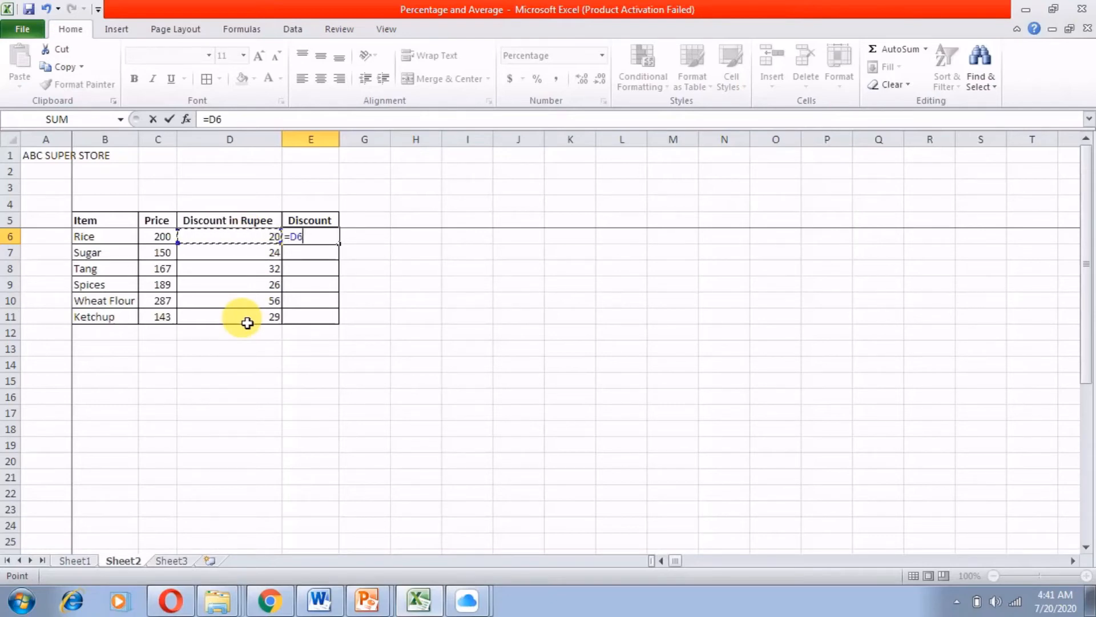
text(/)
click(160, 236)
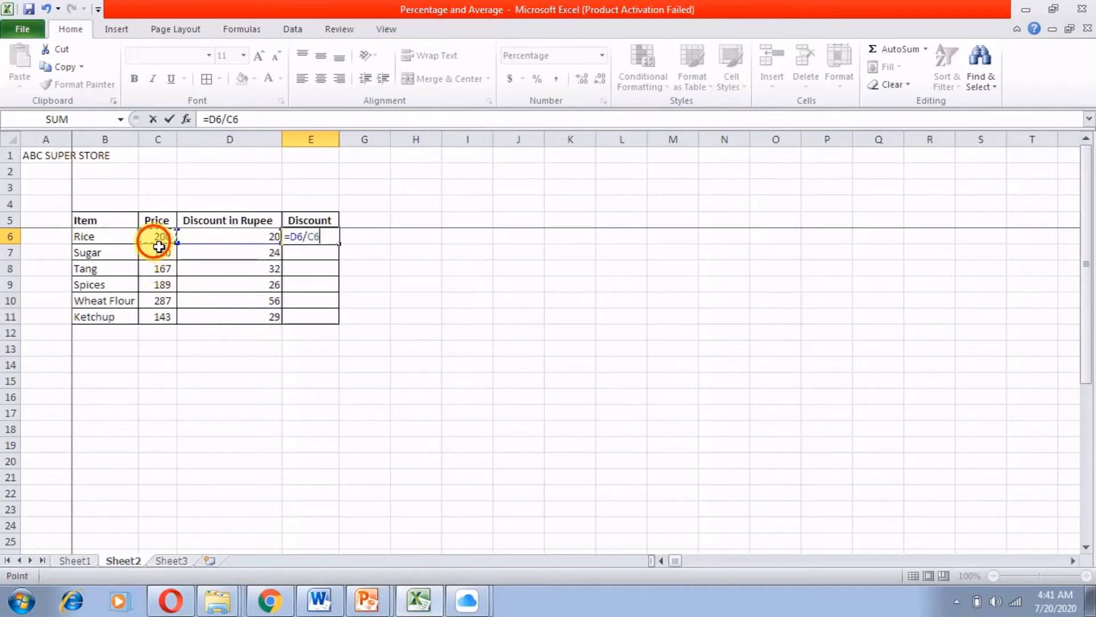
key(Return)
key(Up)
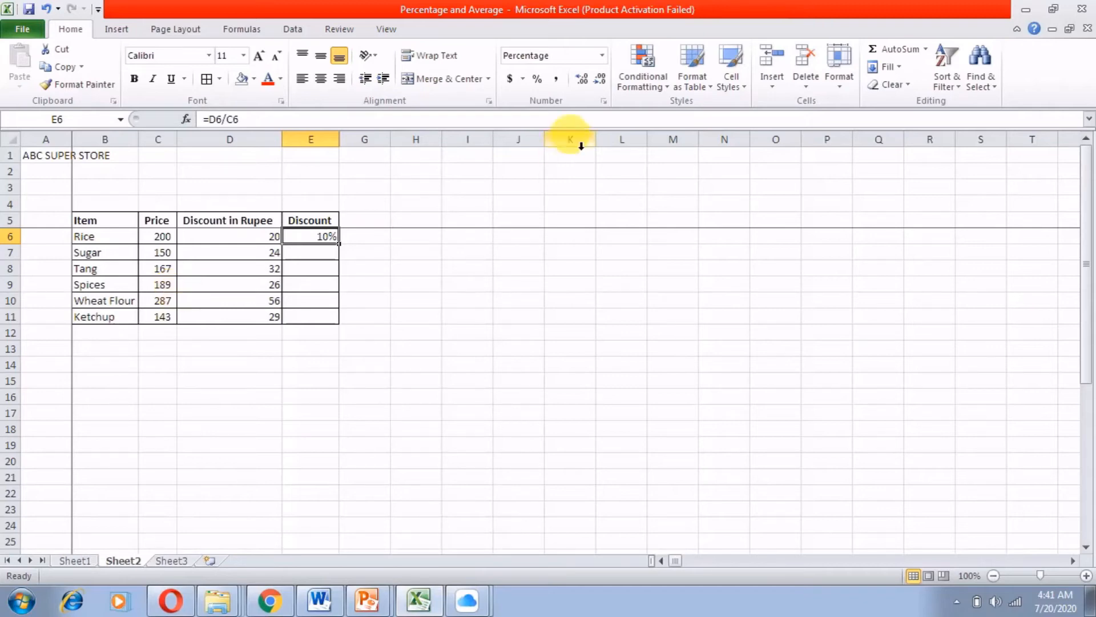
- Switch E6 to the General number format and restore its Percentage format
click(601, 55)
click(576, 80)
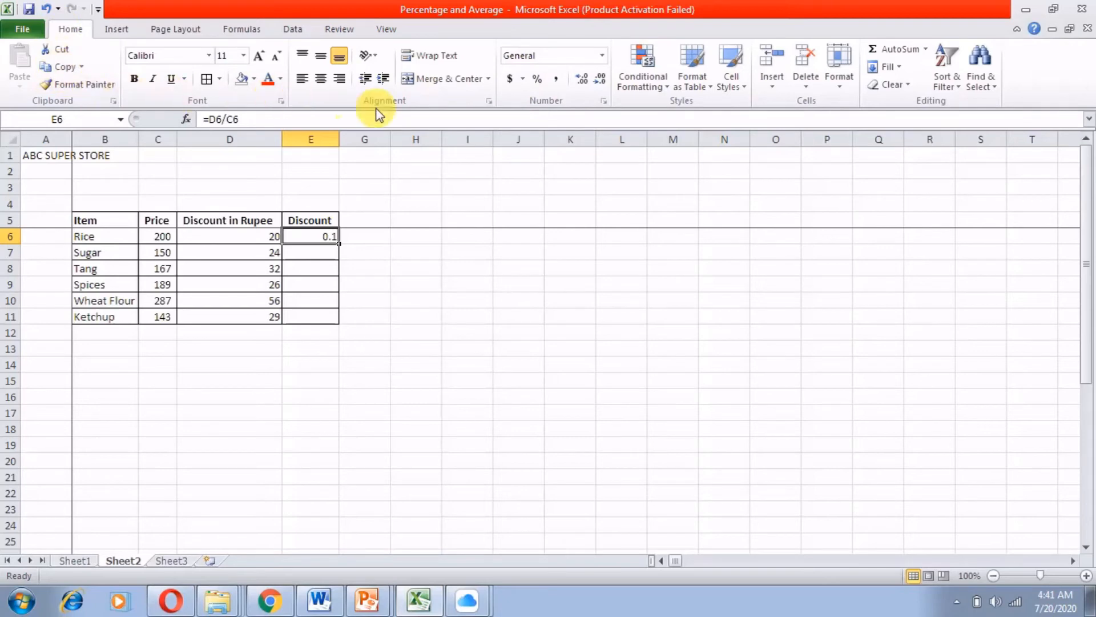
click(537, 80)
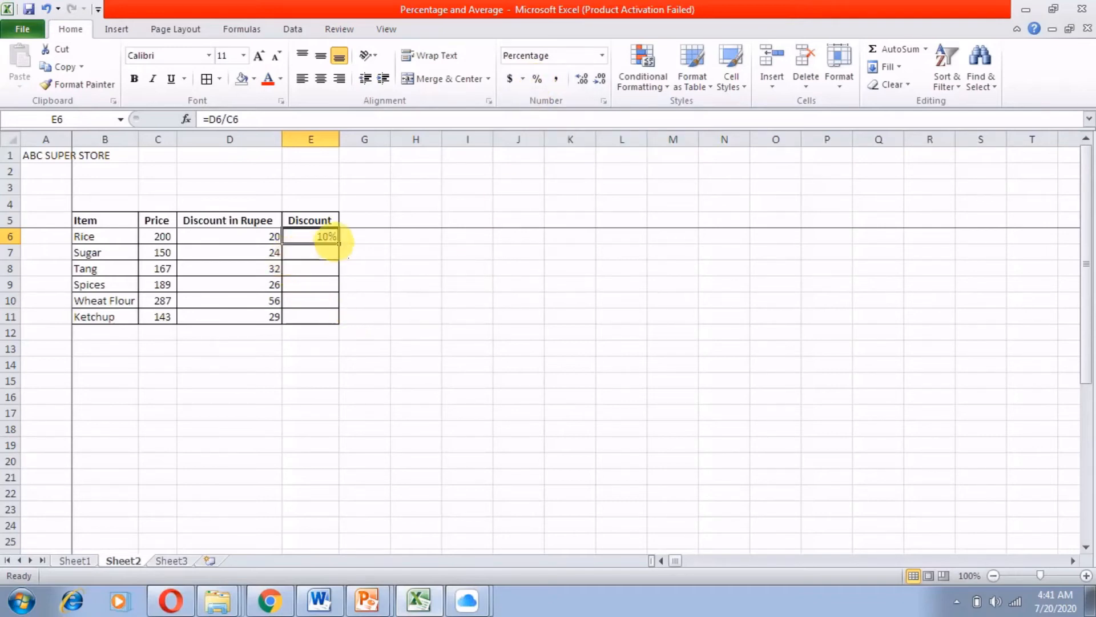
- Copy the discount formula from E6 into E7:E11 for the remaining items
key(ctrl+c)
key(Down)
key(shift+Down)
key(shift+Down)
key(shift+Down)
key(shift+Down)
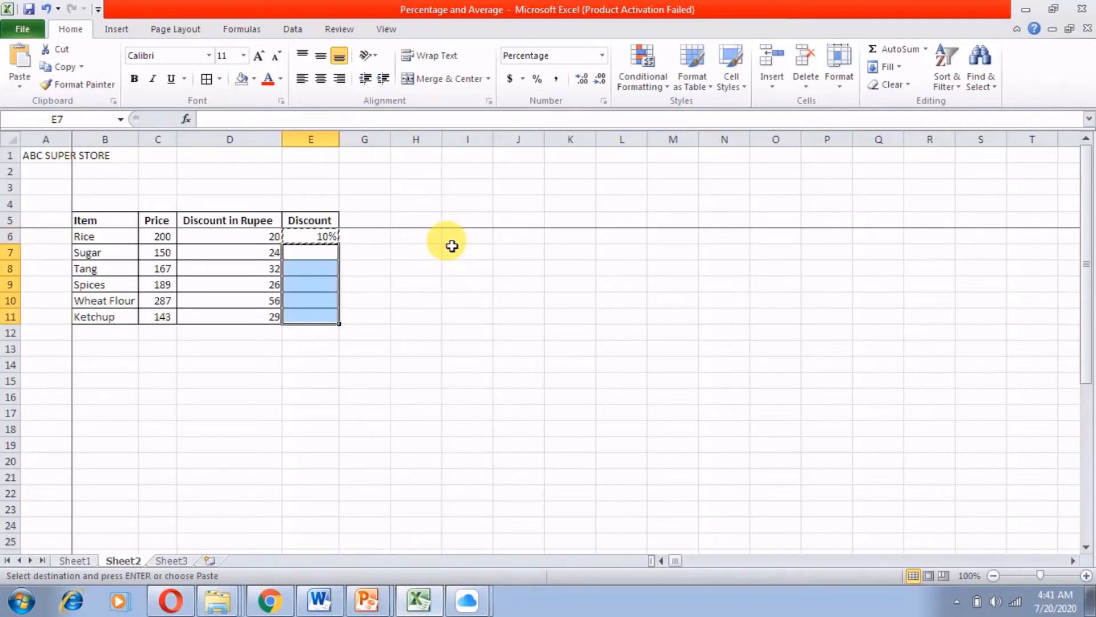
key(ctrl+v)
key(shift+Up)
key(shift+Up)
key(shift+Up)
key(shift+Up)
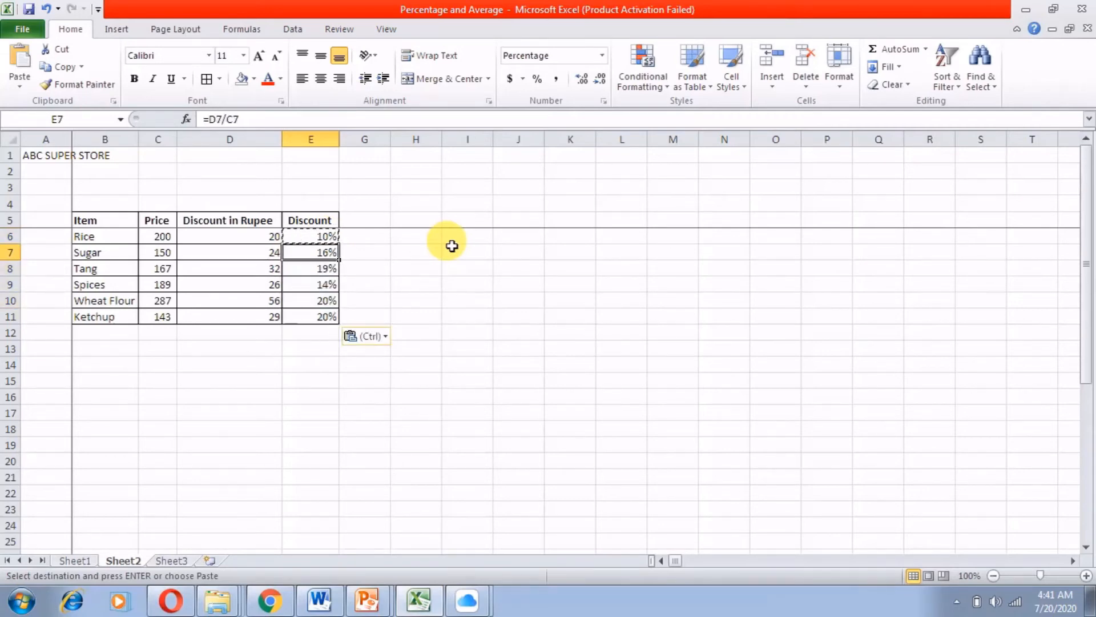
key(Up)
key(Escape)
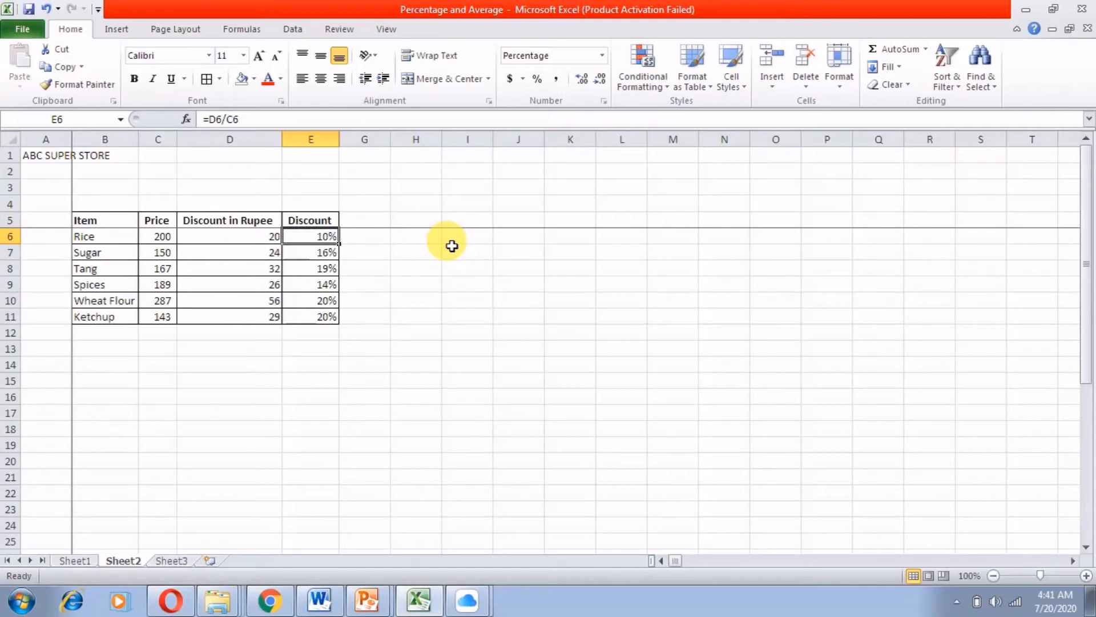
- Re-enter the Rice discount formula =D6/C6 in E6
text(=)
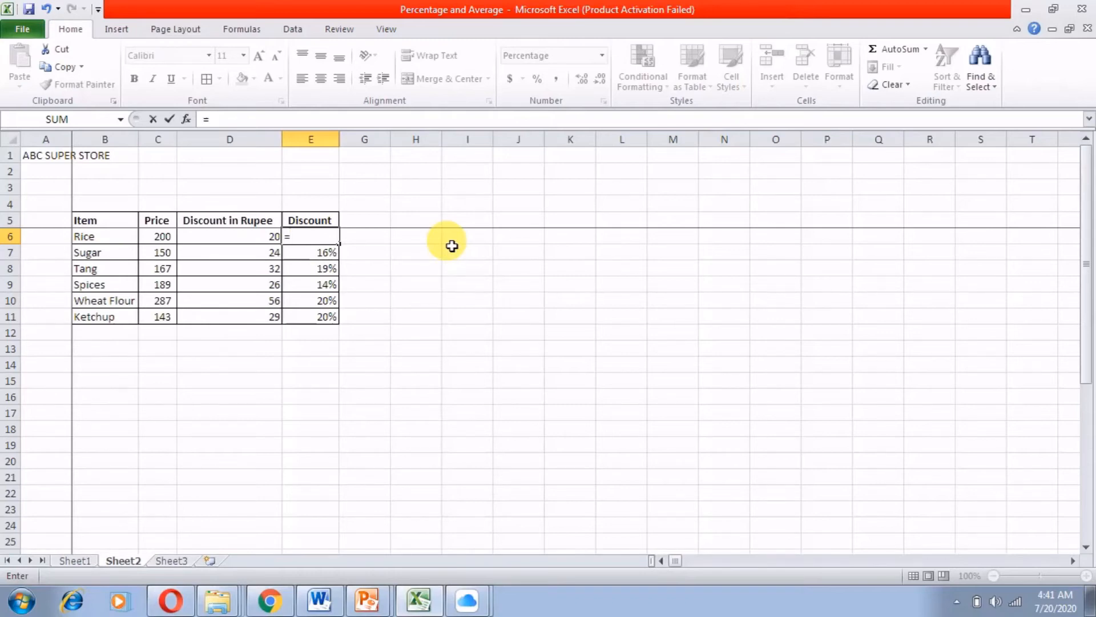
click(247, 234)
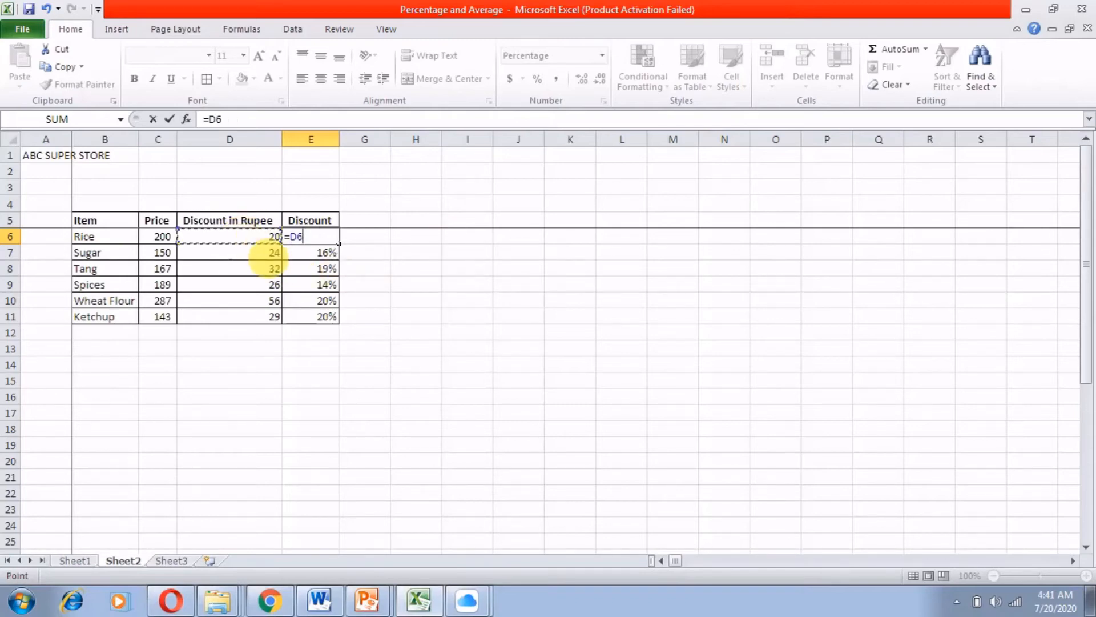
text(/)
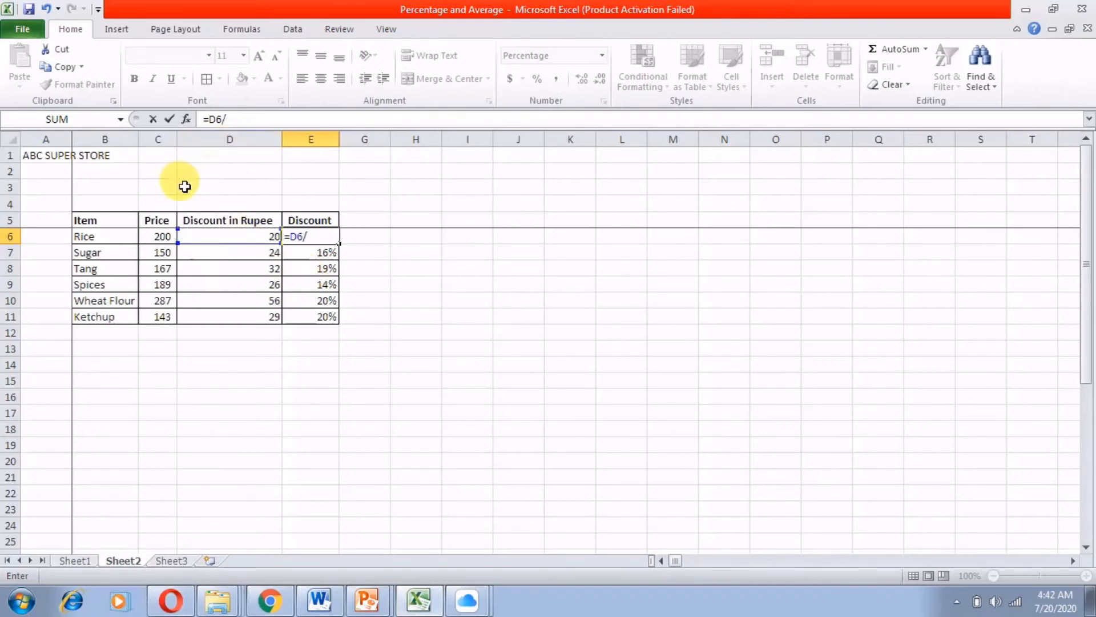
click(165, 236)
key(Return)
key(Up)
key(Down)
key(Down)
key(Up)
key(Up)
key(Up)
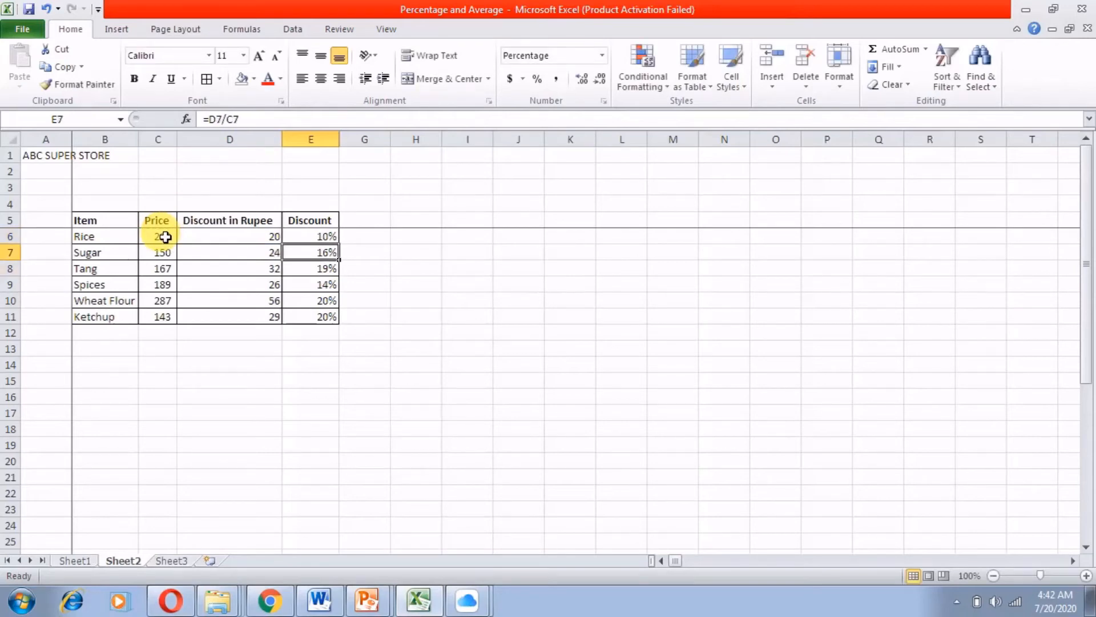
key(Down)
- Paste the E6 discount formula into E7:E11 again and review the percentages of the individual items
key(ctrl+c)
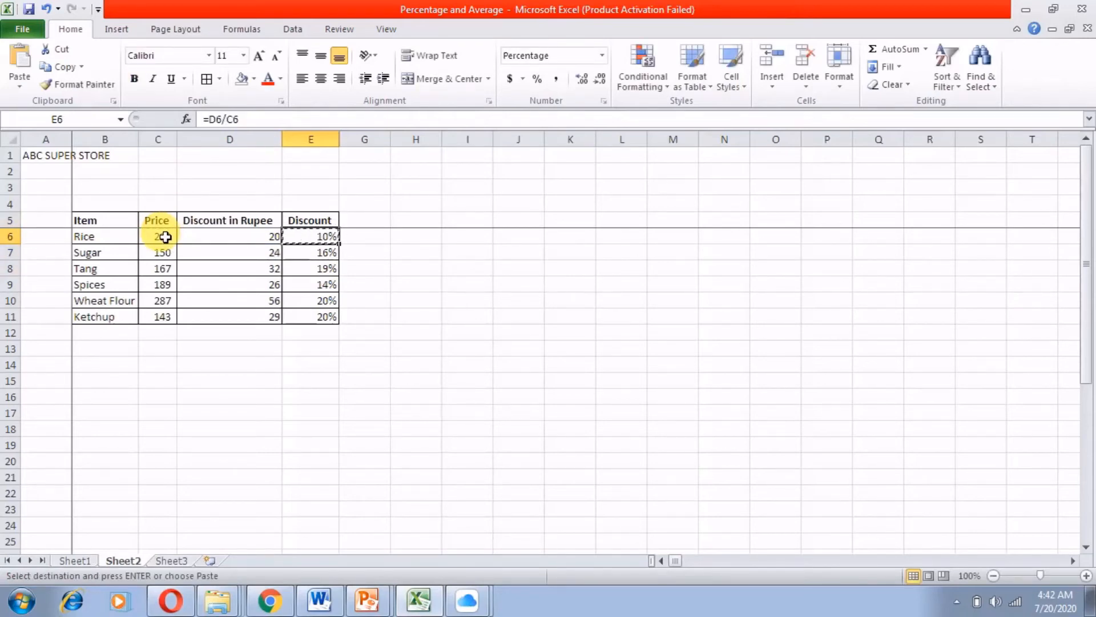
key(shift+Down)
key(shift+Down)
key(shift+Down)
key(shift+Down)
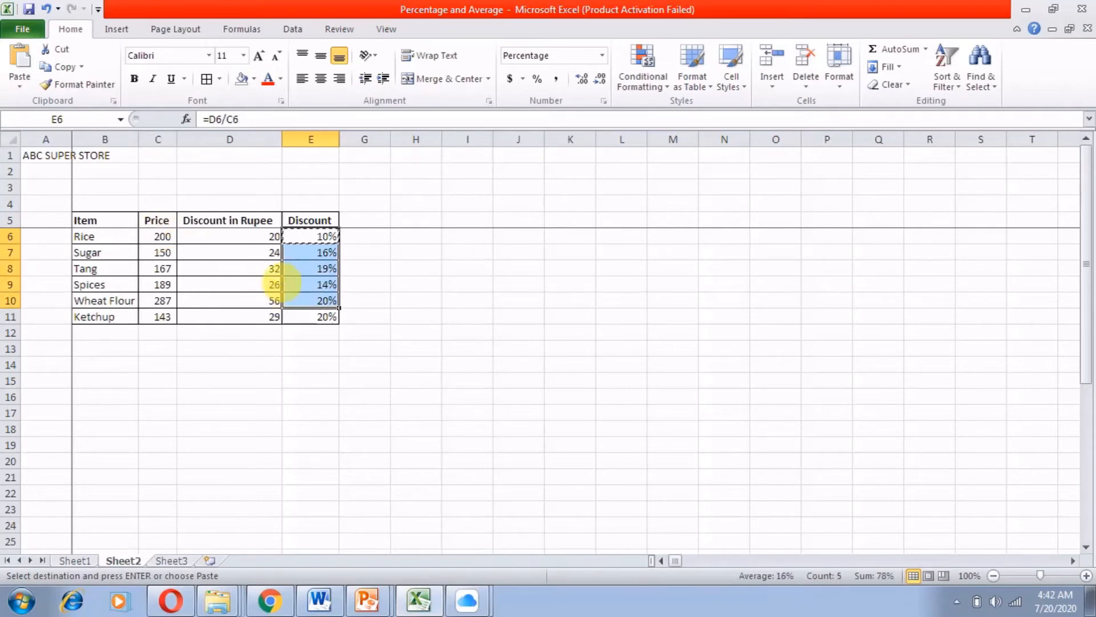
drag(313, 254, 303, 316)
key(ctrl+v)
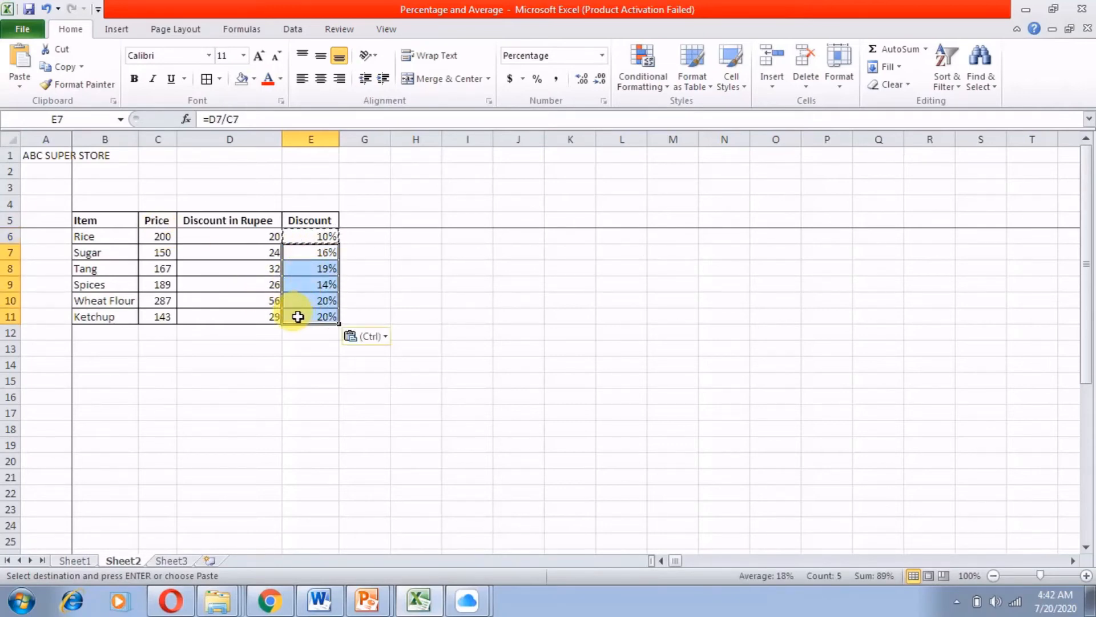
click(296, 364)
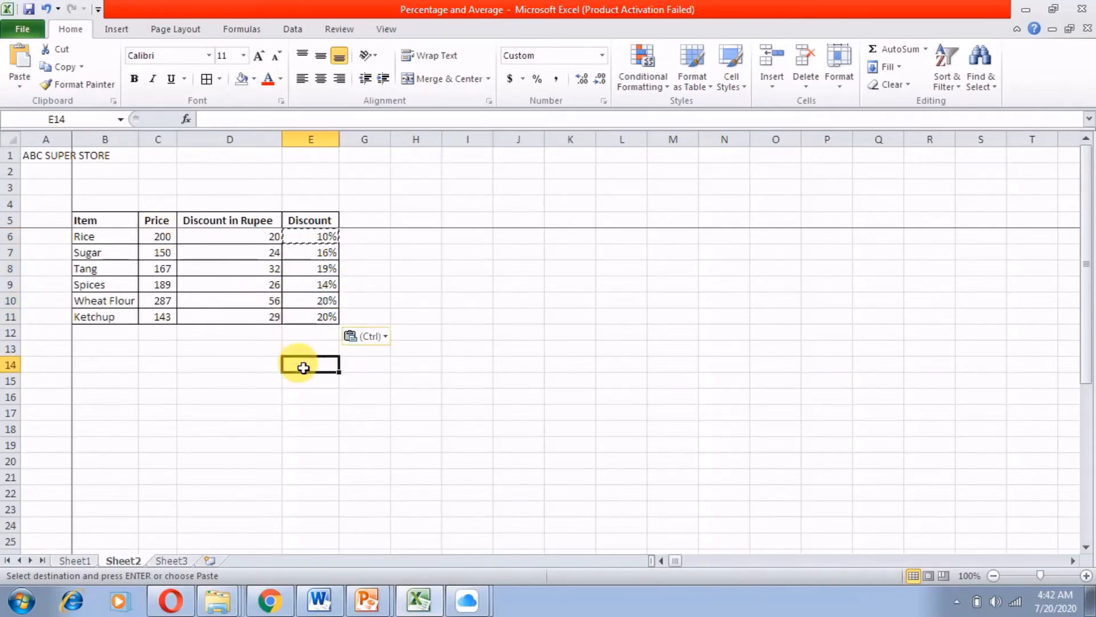
click(309, 270)
click(127, 284)
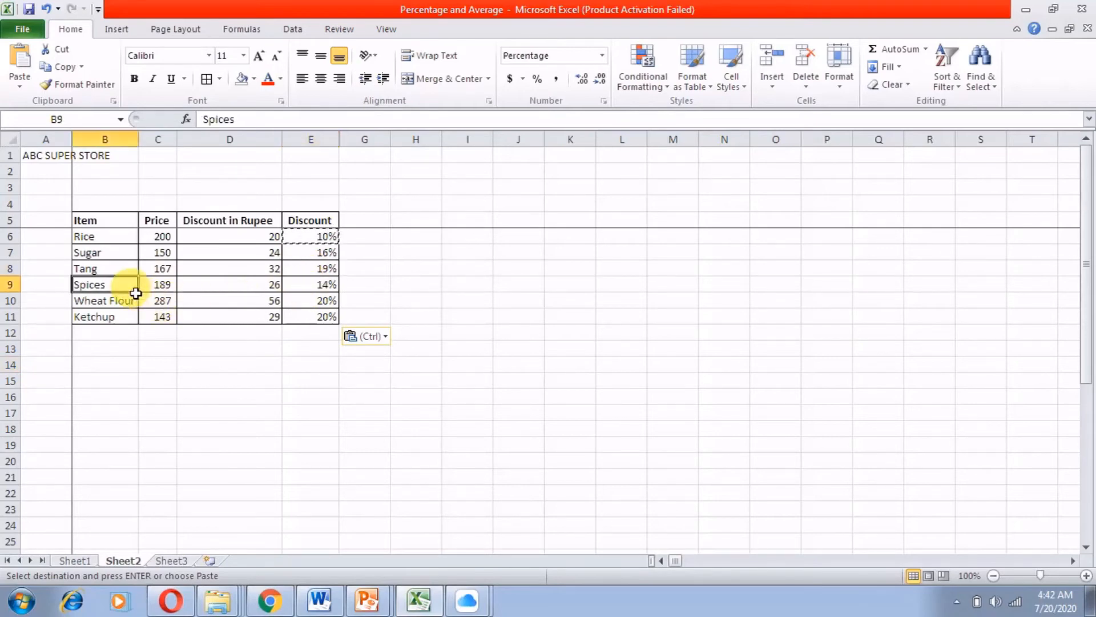
click(321, 299)
click(115, 317)
click(315, 317)
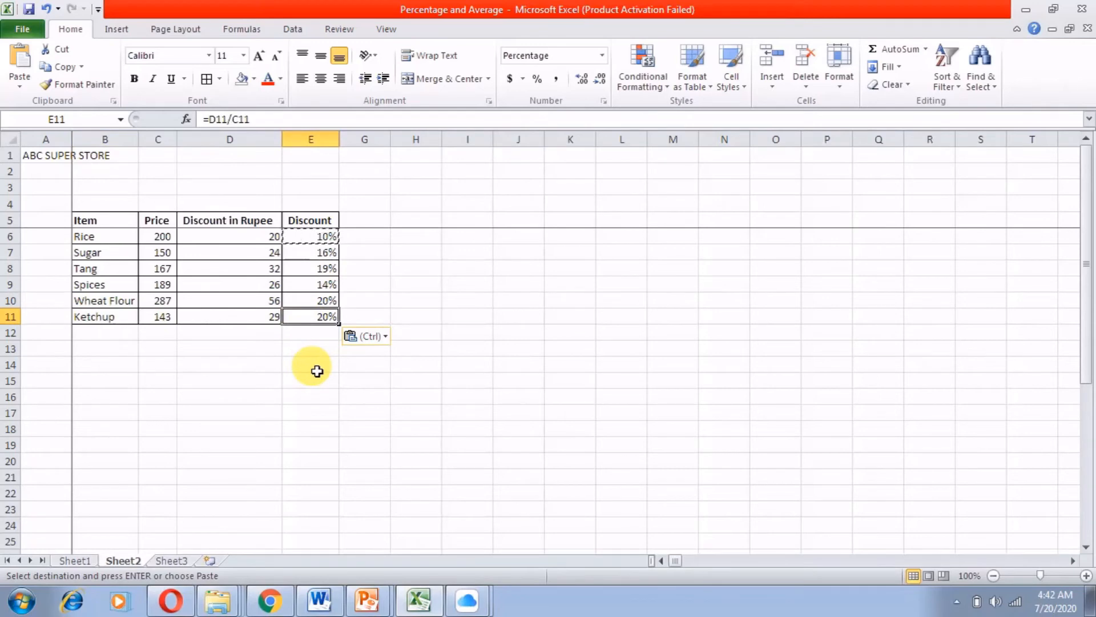
- Total the item prices in C12 with the formula =SUM(C6:C11)
key(Left)
key(Left)
key(Left)
key(Down)
key(Right)
text(=sum()
key(Up)
key(Up)
key(Up)
key(Up)
key(Up)
key(Up)
key(shift+Down)
key(shift+Down)
key(shift+Down)
key(shift+Down)
key(shift+Down)
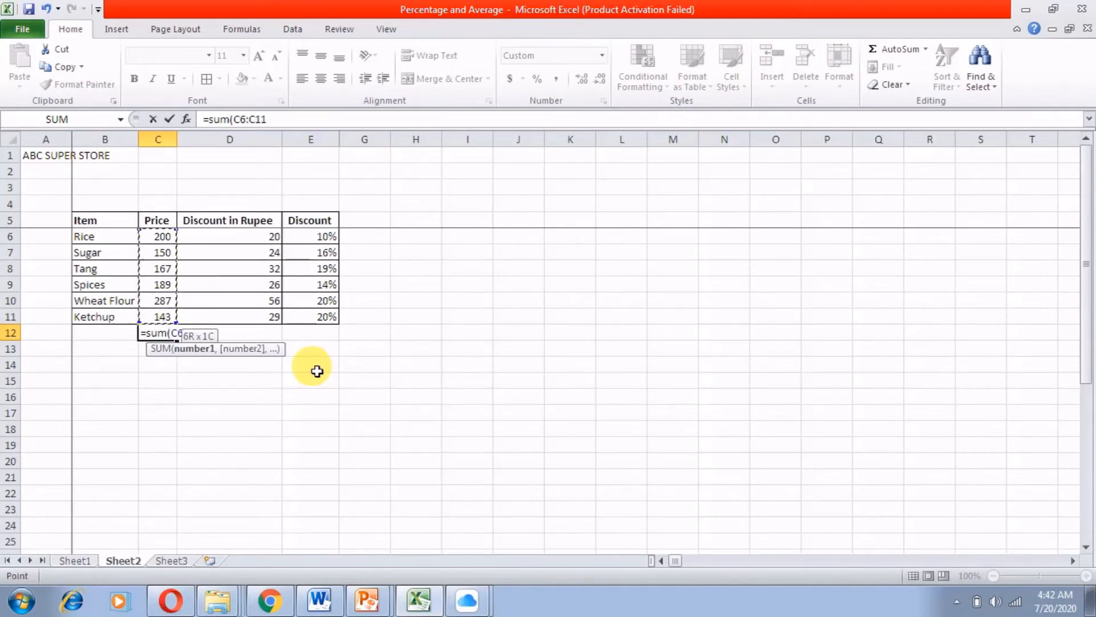
text())
key(ctrl+Return)
- Copy the sum formula from C12 into D12 to total the Discount in Rupee column
key(ctrl+c)
key(Right)
key(ctrl+v)
key(Right)
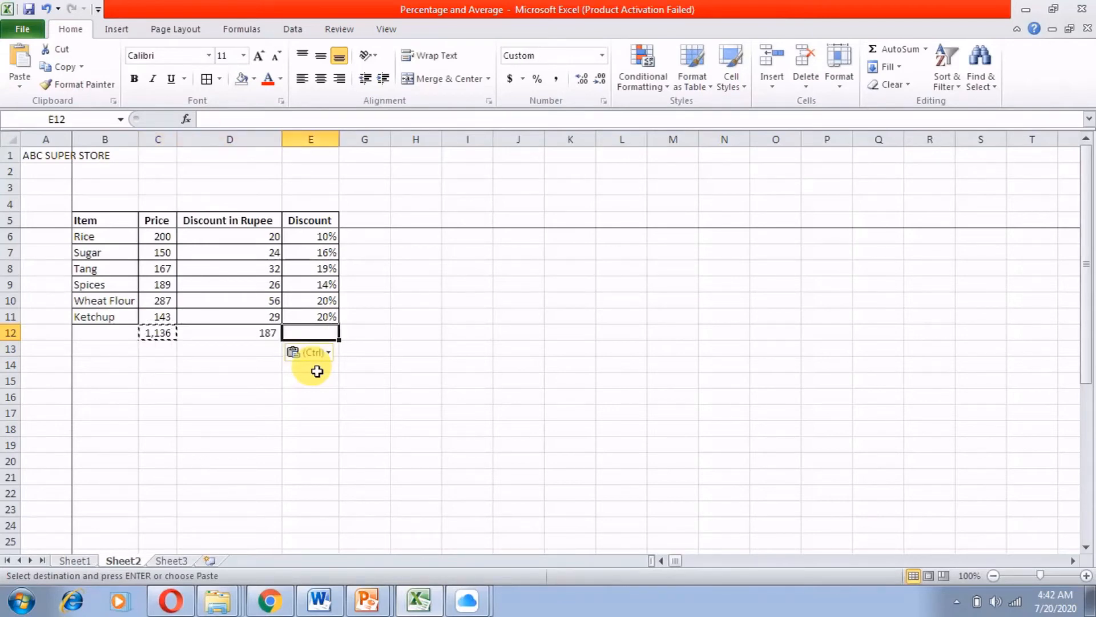
key(Escape)
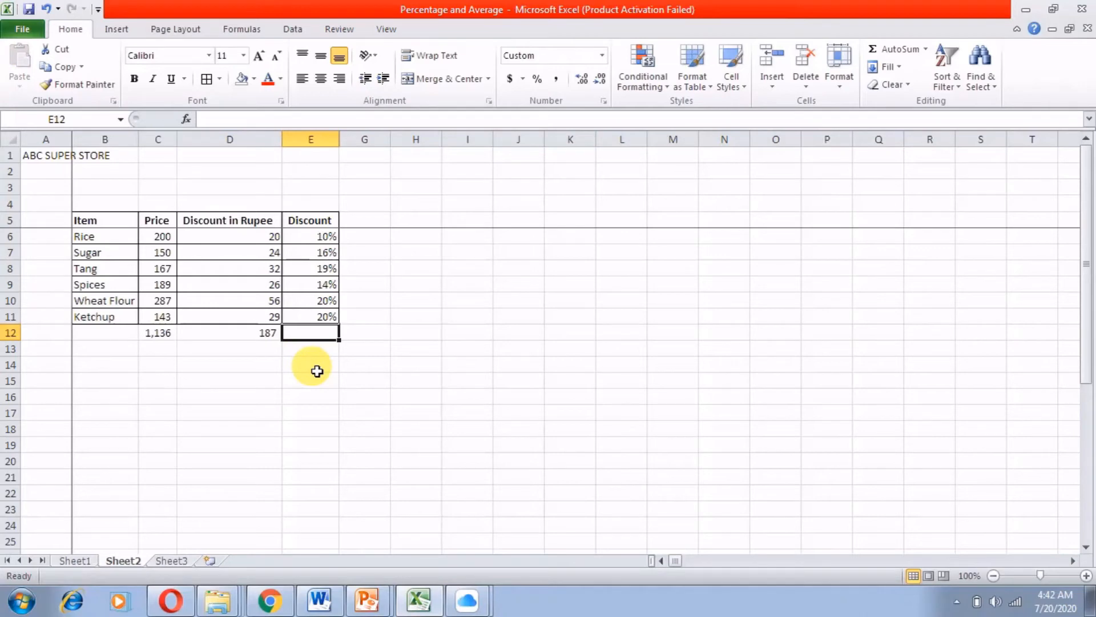
text(=)
click(263, 339)
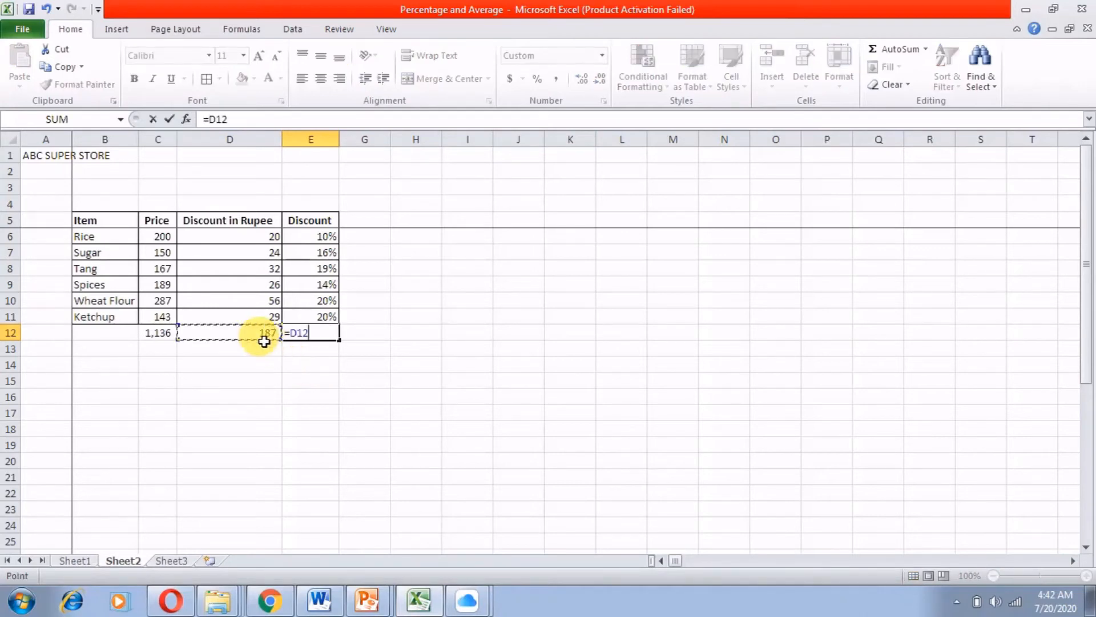
text(/C12)
key(Up)
key(Down)
- Calculate the overall discount in E12 with the formula =D12/C12 and format it as Percentage
text(=)
click(264, 339)
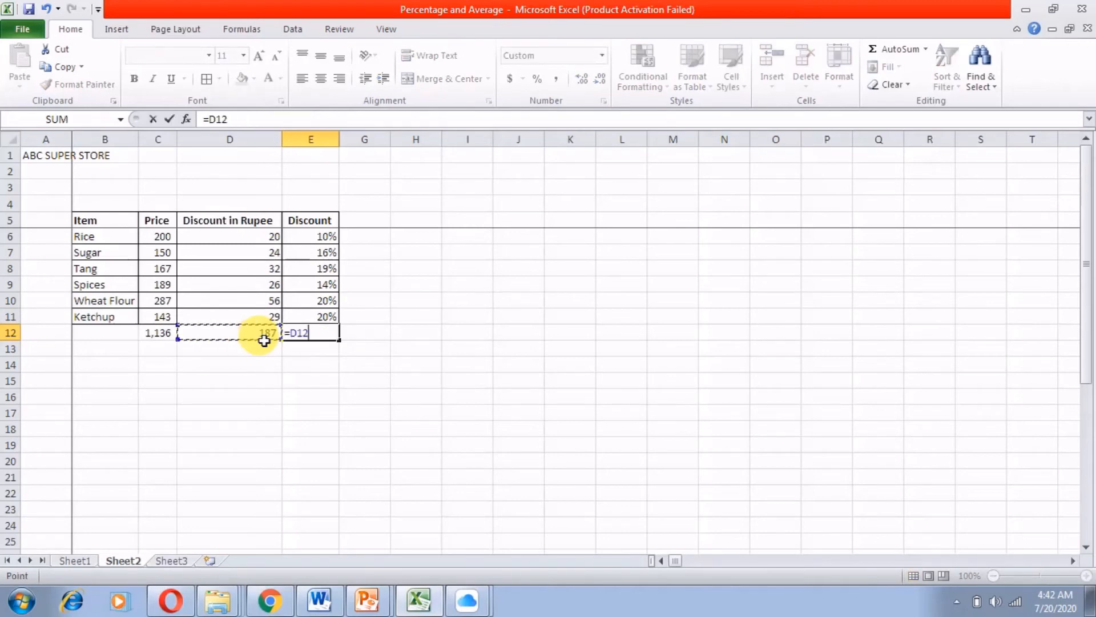
text(/)
click(163, 338)
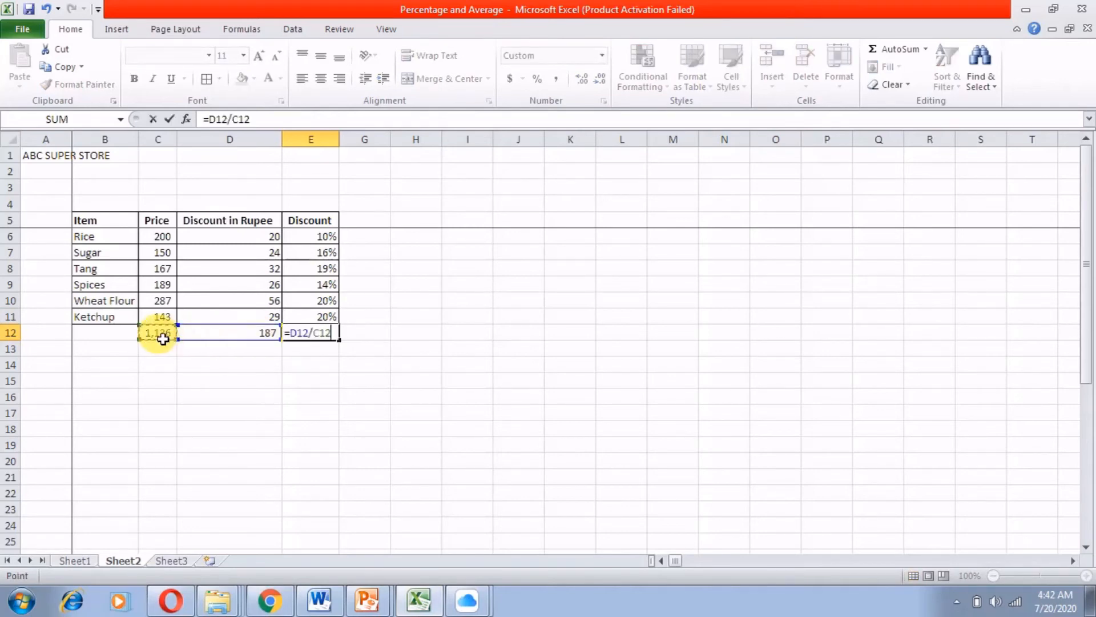
key(Return)
key(Up)
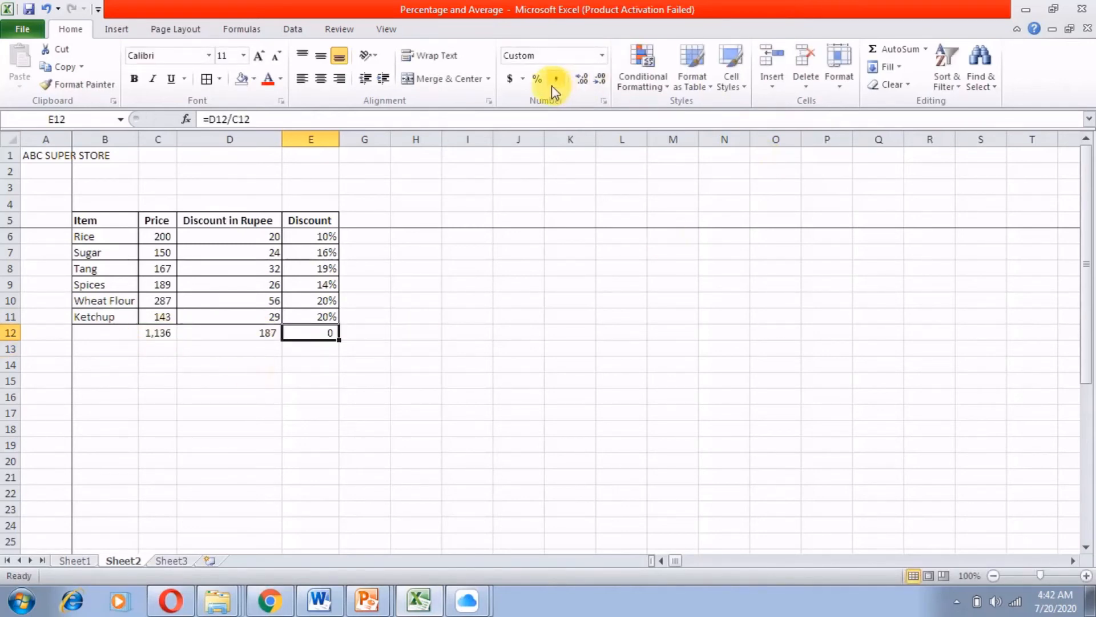
click(534, 79)
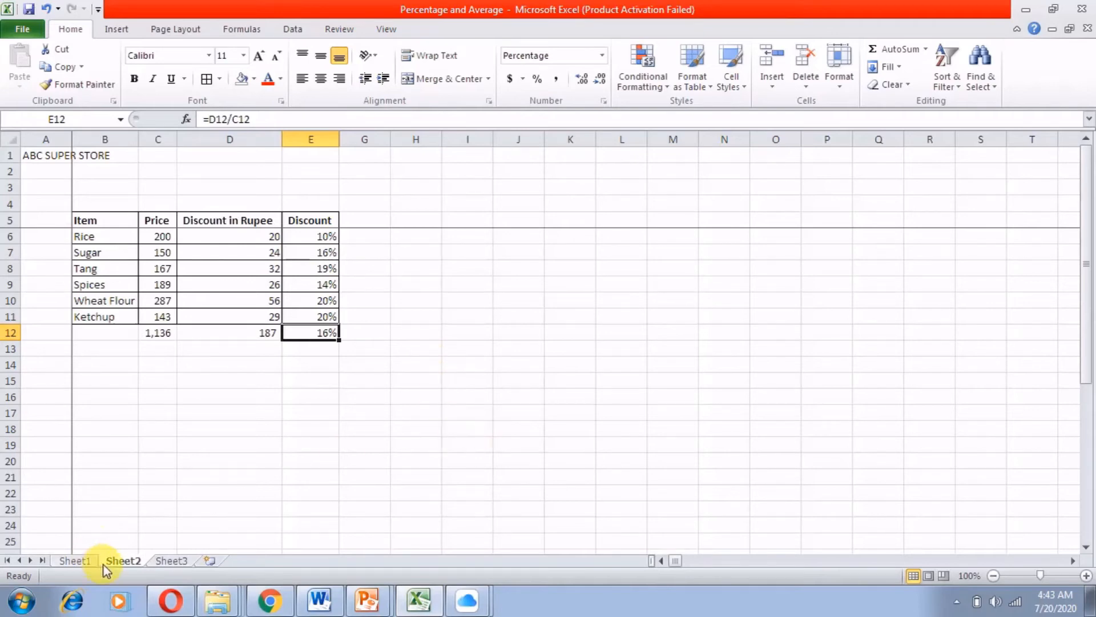
- Open Sheet1, which holds the table with Discount in Rupee and After Discounted Price columns
click(87, 559)
click(289, 440)
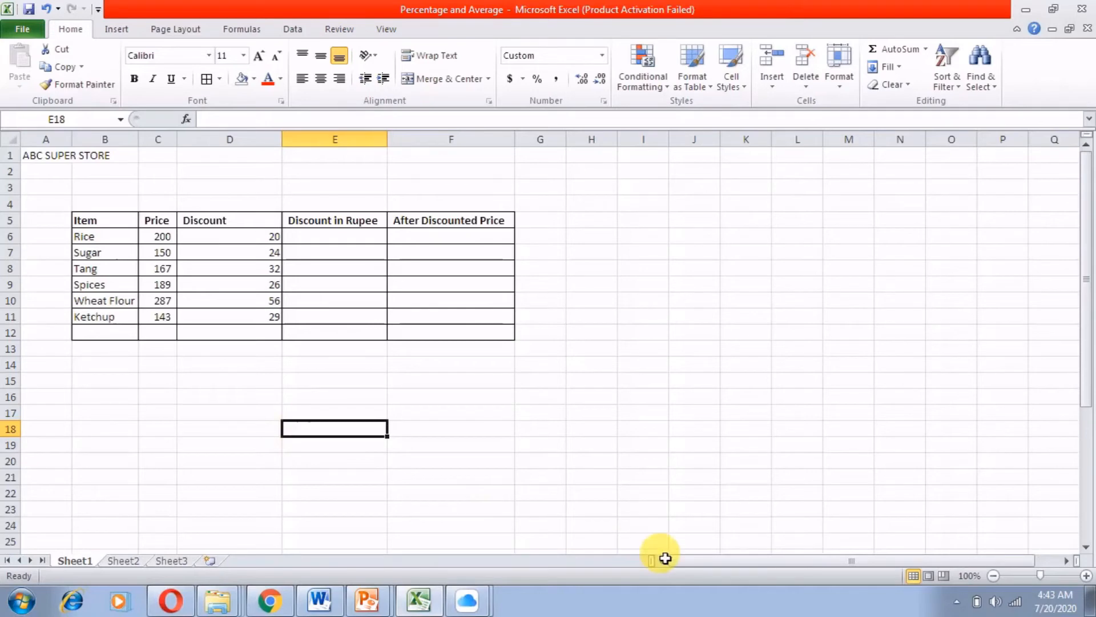
click(956, 601)
right_click(955, 529)
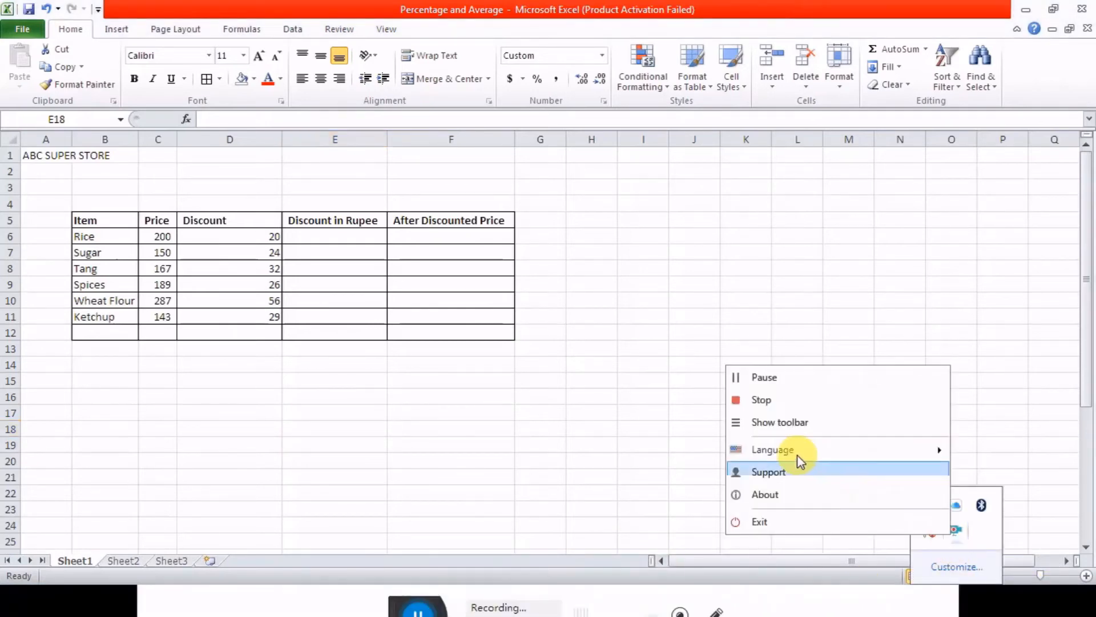
click(765, 374)
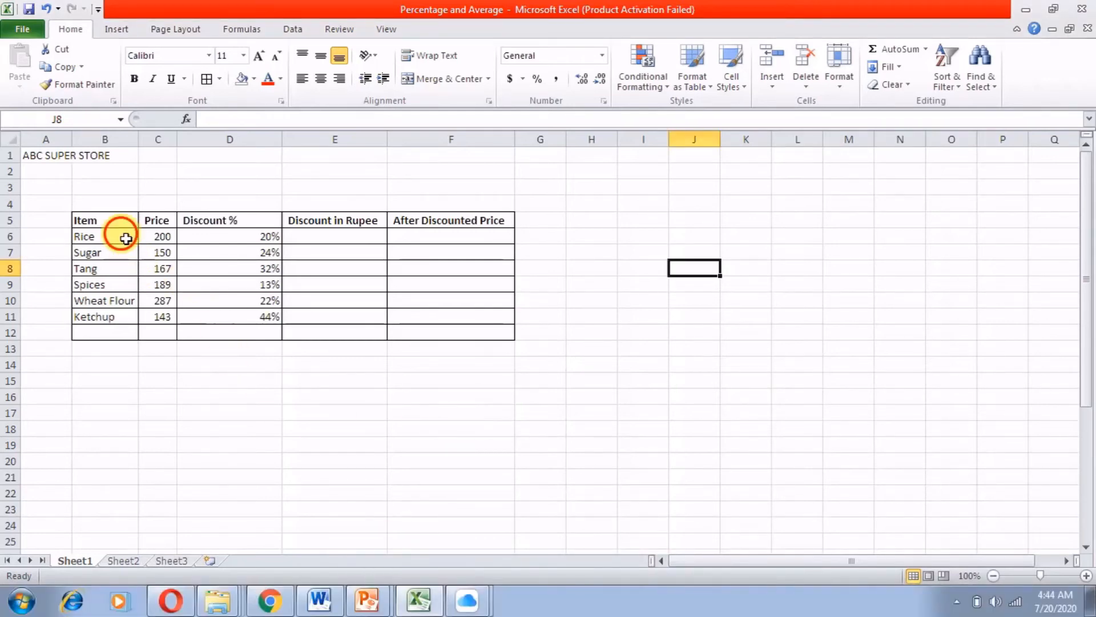
drag(120, 234, 125, 323)
drag(159, 237, 166, 319)
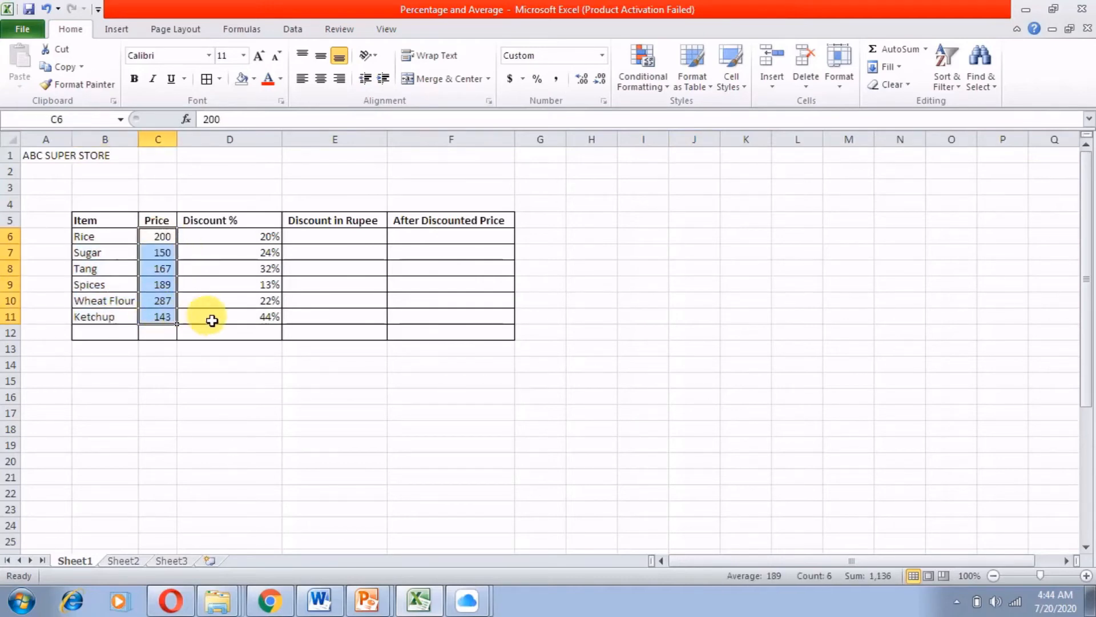
drag(245, 236, 245, 313)
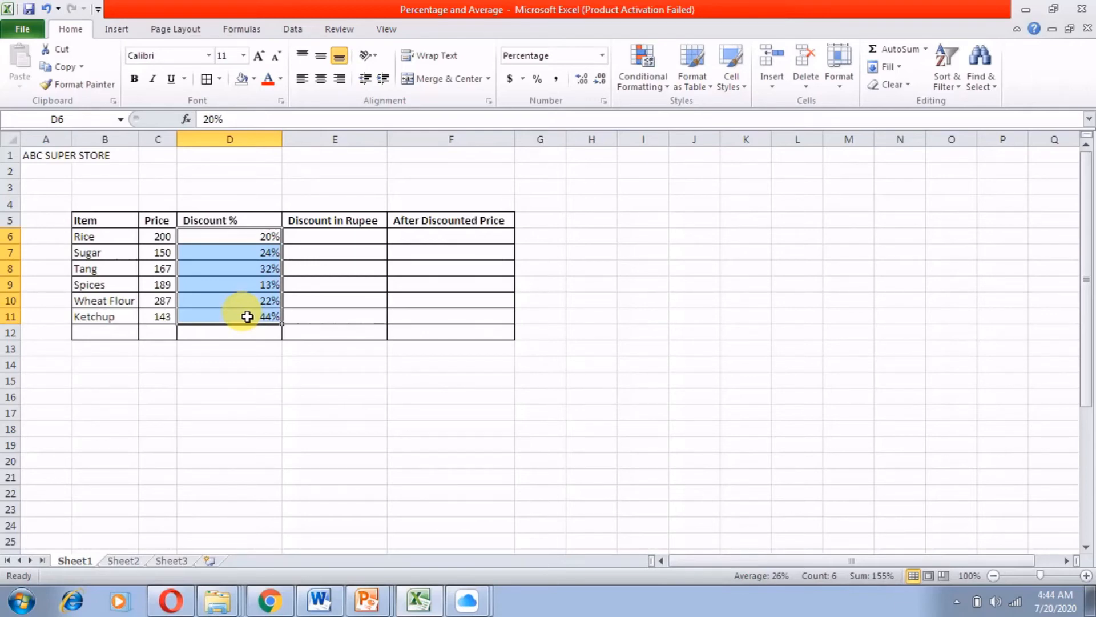
- Calculate Rice's discount in rupees in E6 with the formula =C6*D6
click(322, 242)
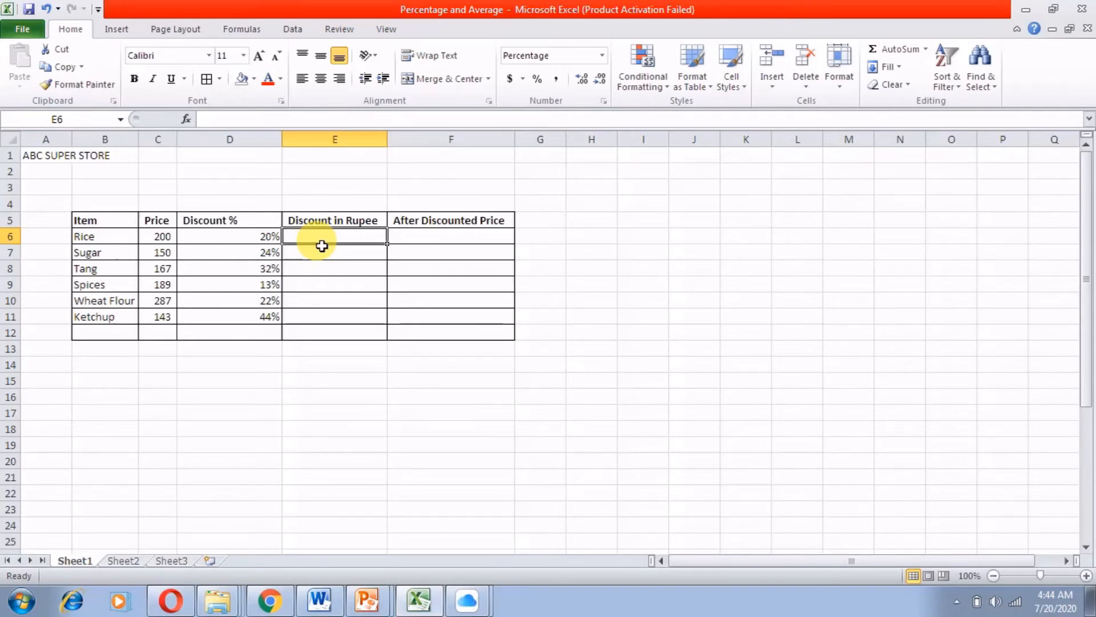
text(=)
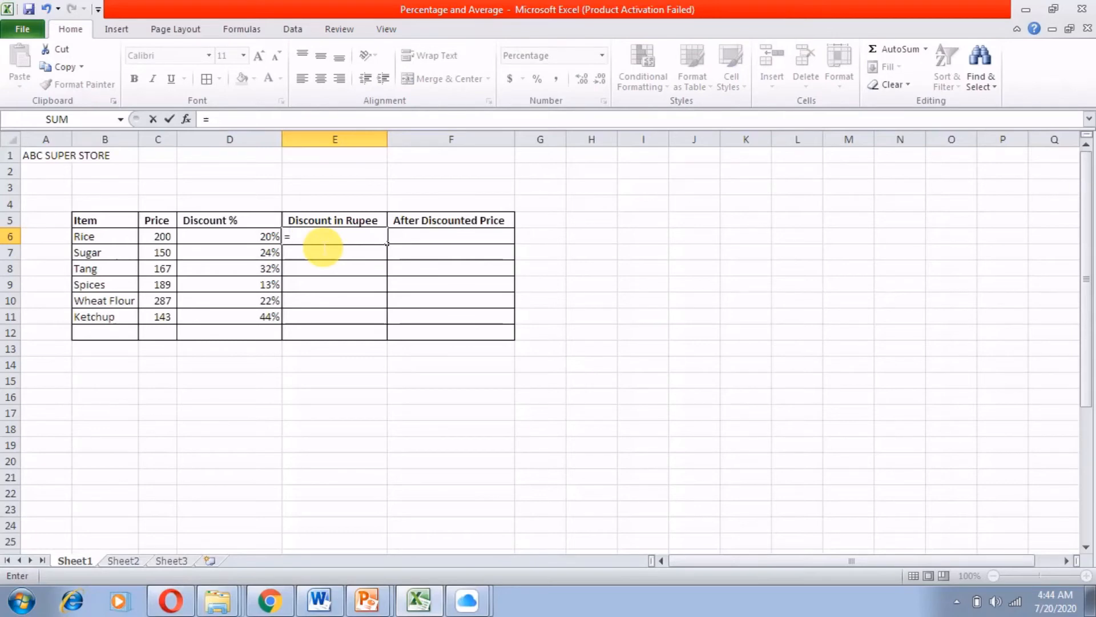
click(165, 243)
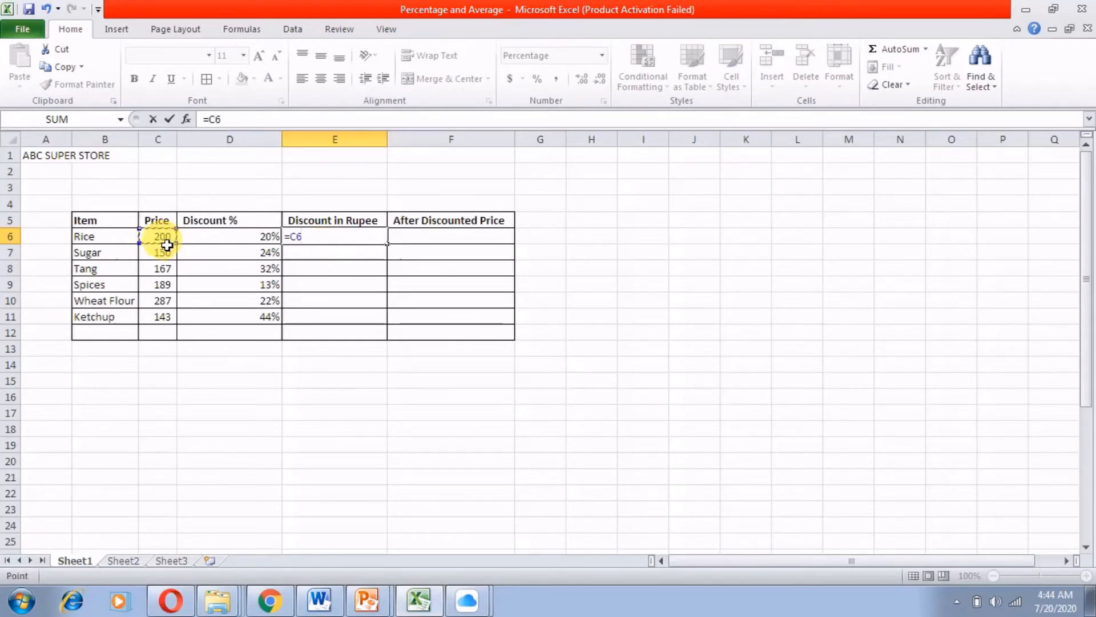
text(*)
click(237, 239)
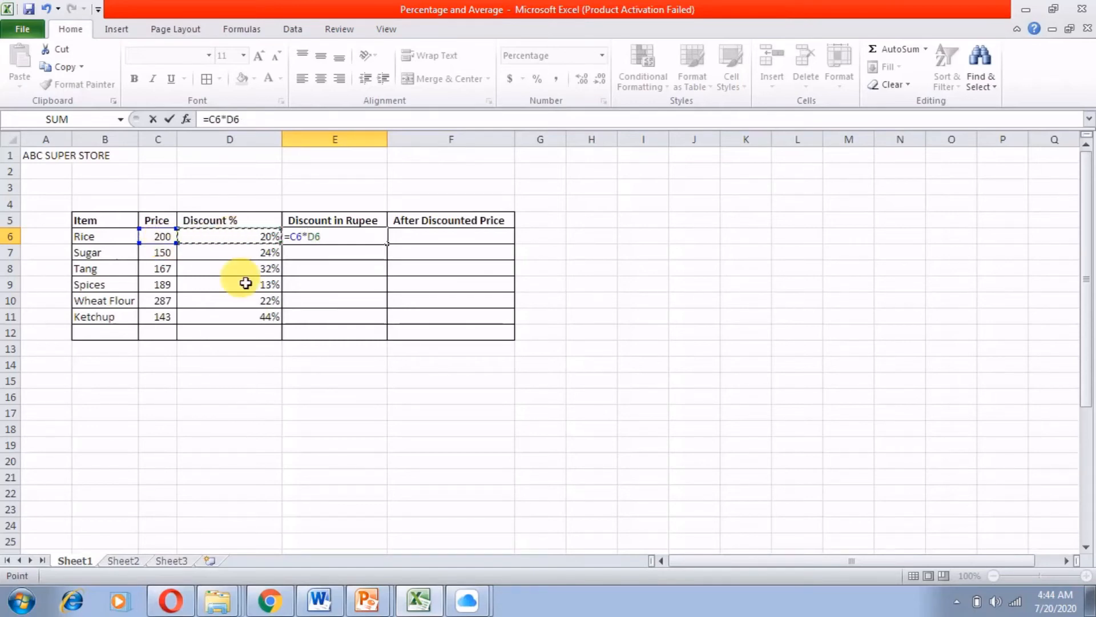
key(Return)
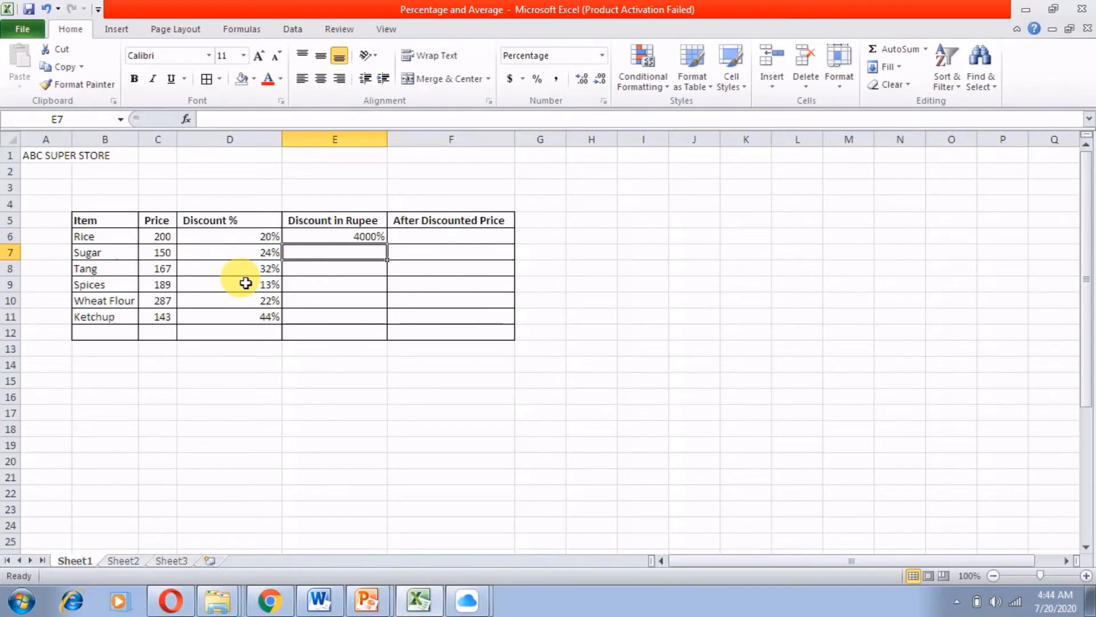
- Set the number format of the Discount in Rupee cells E6:E12 to General
click(367, 234)
click(602, 56)
click(588, 79)
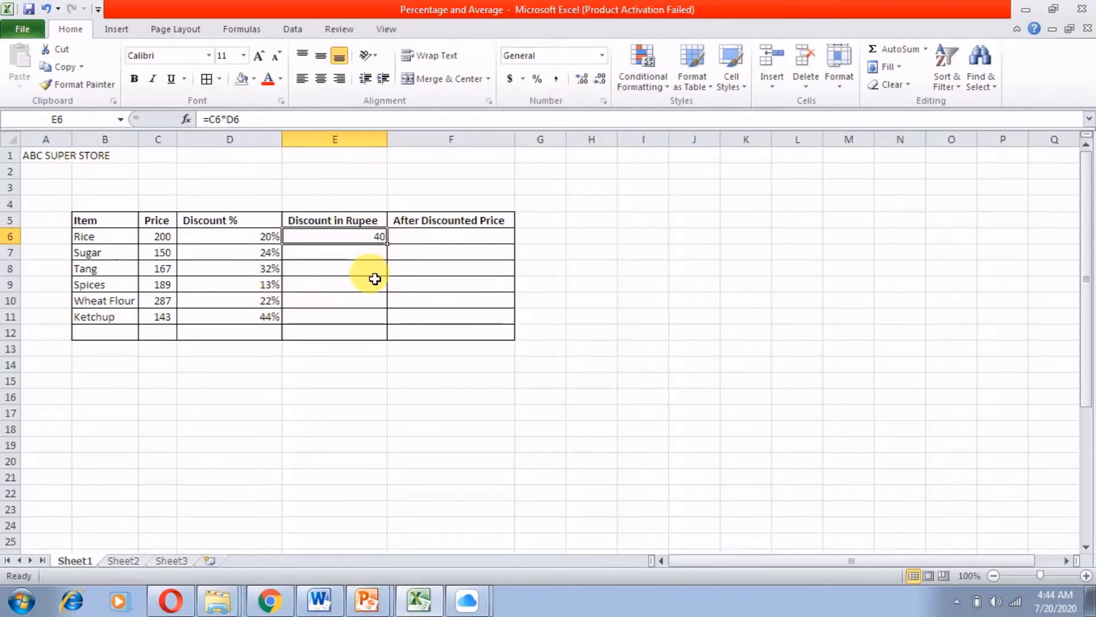
drag(337, 237, 343, 332)
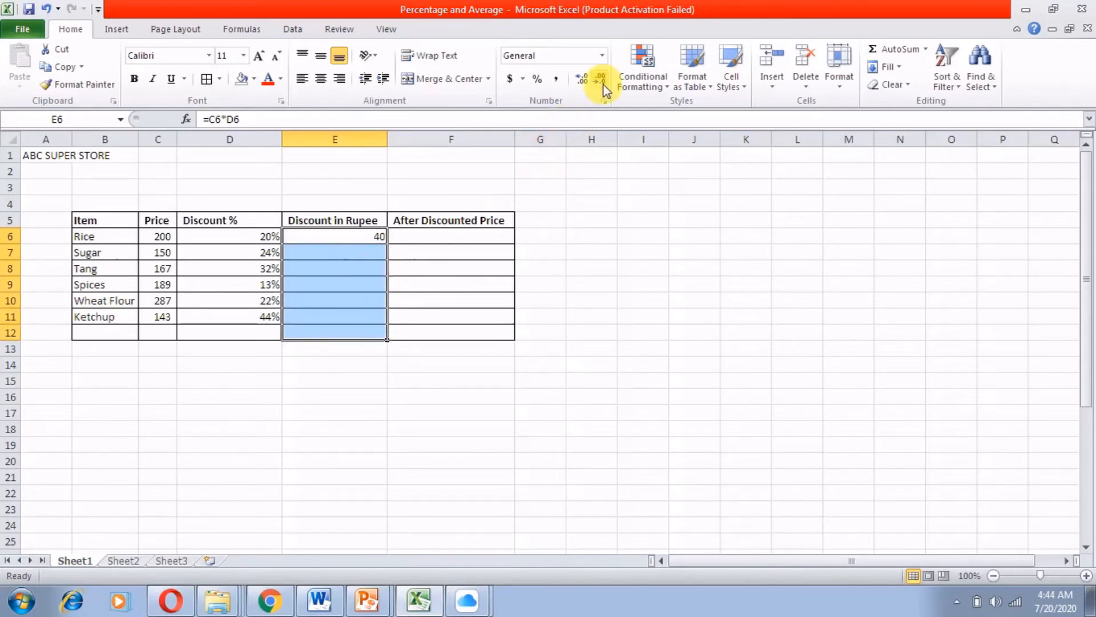
click(601, 55)
click(429, 213)
click(428, 213)
- Clear E6 and re-enter Rice's rupee discount formula as =C6*D6
click(353, 239)
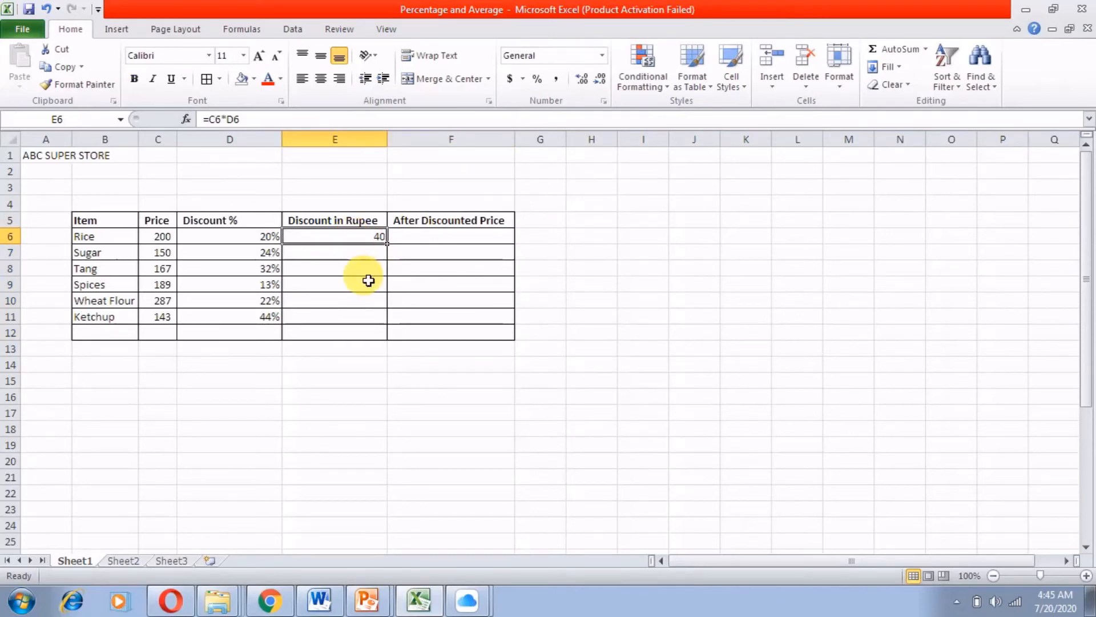
key(Delete)
text(=)
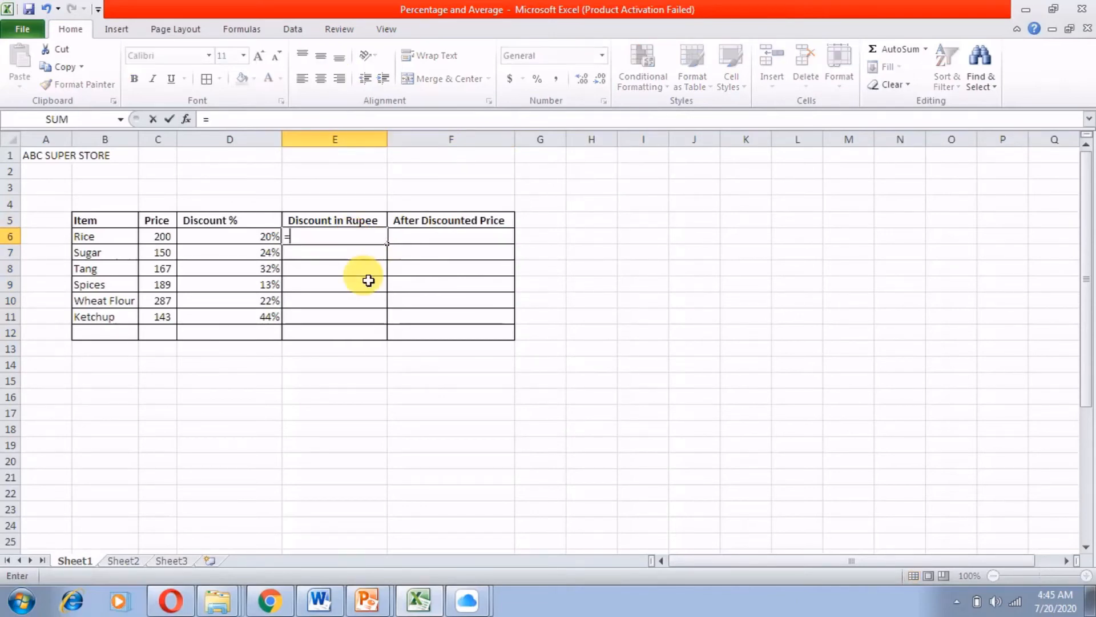
click(168, 237)
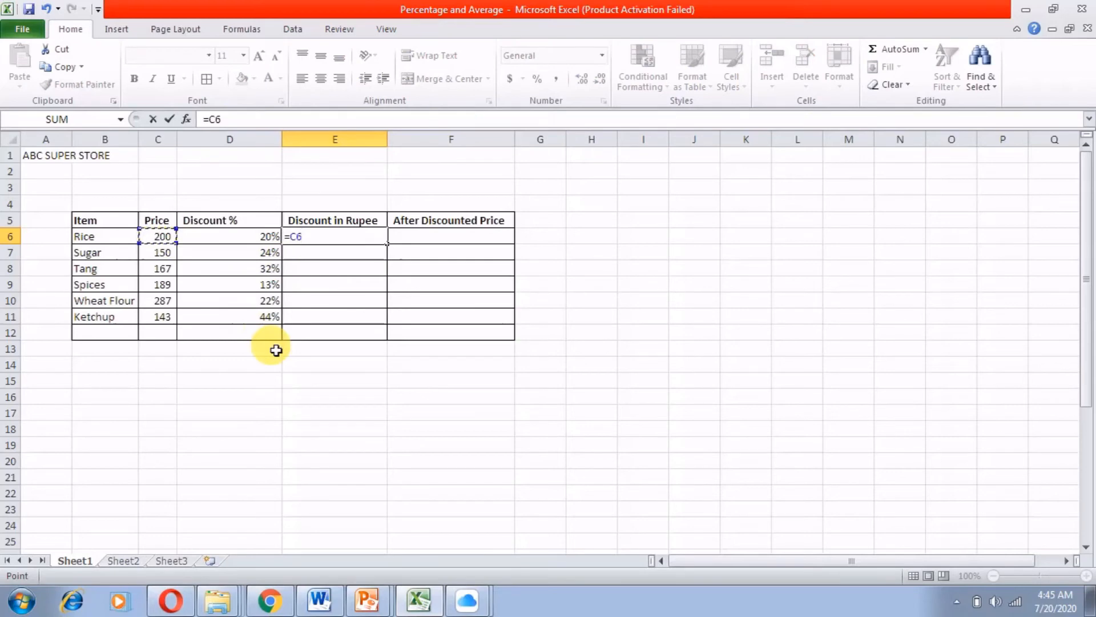
text(*)
click(277, 239)
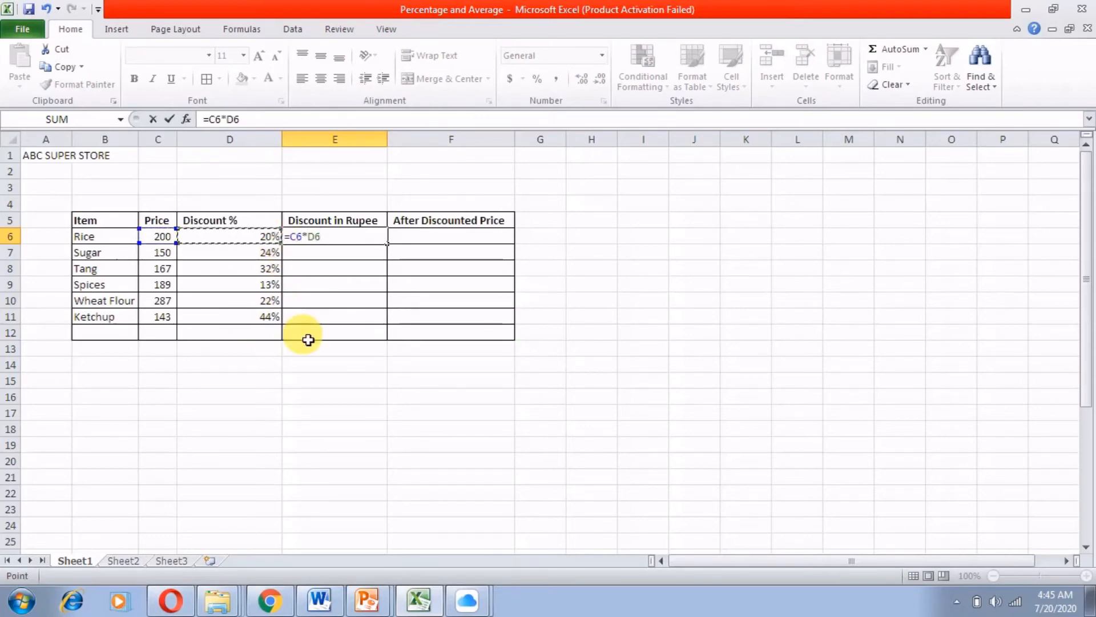
key(Return)
key(Up)
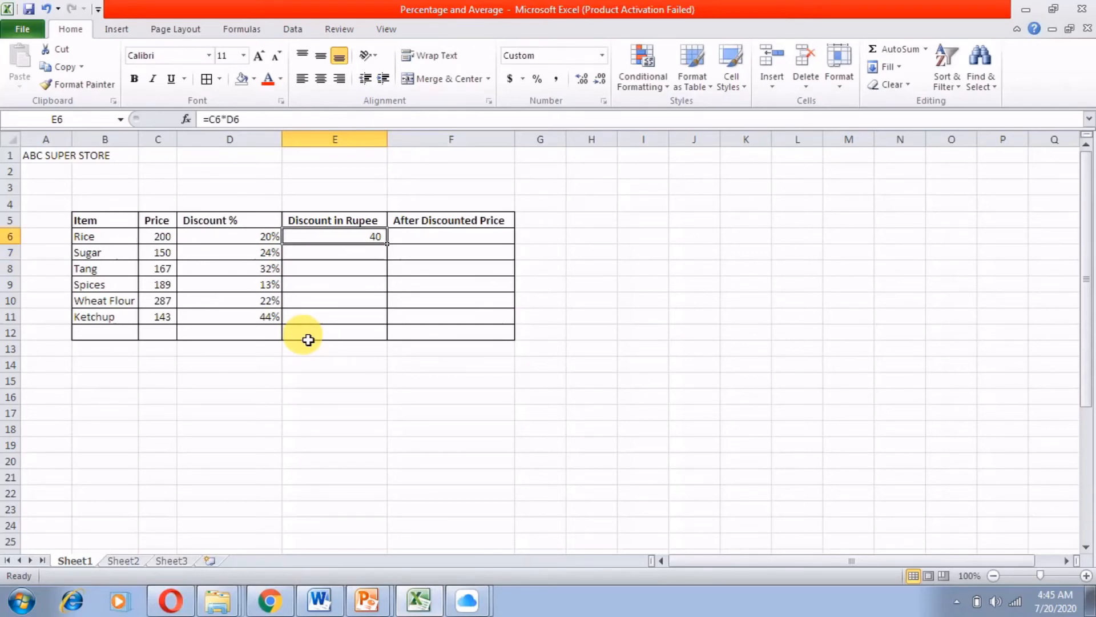
- Calculate Rice's After Discounted Price in F6 with the formula =C6-E6
key(Right)
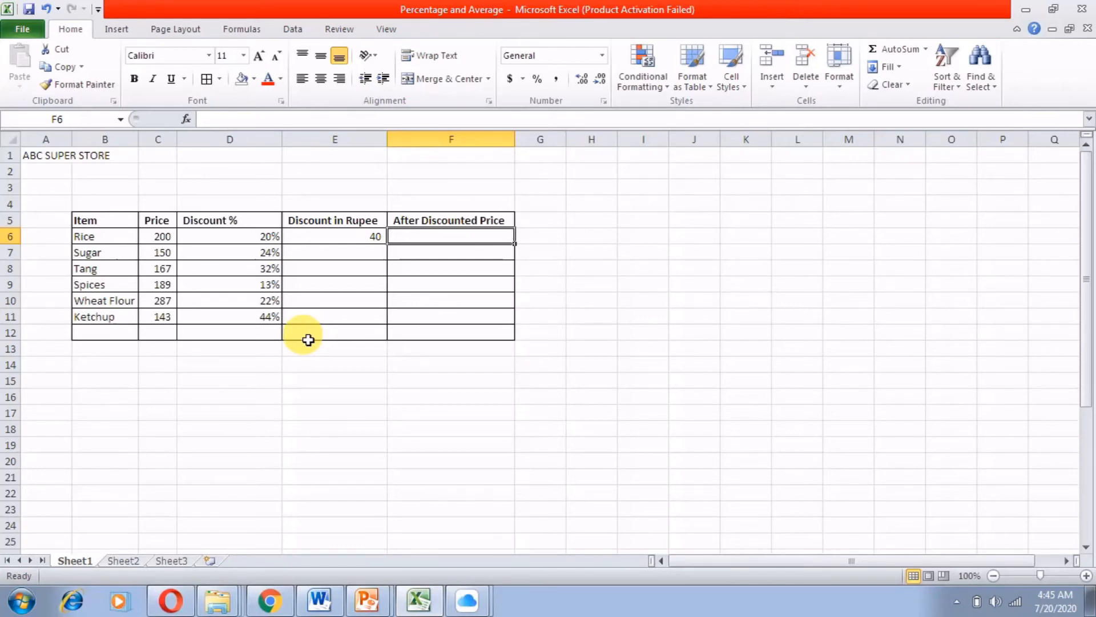
text(=)
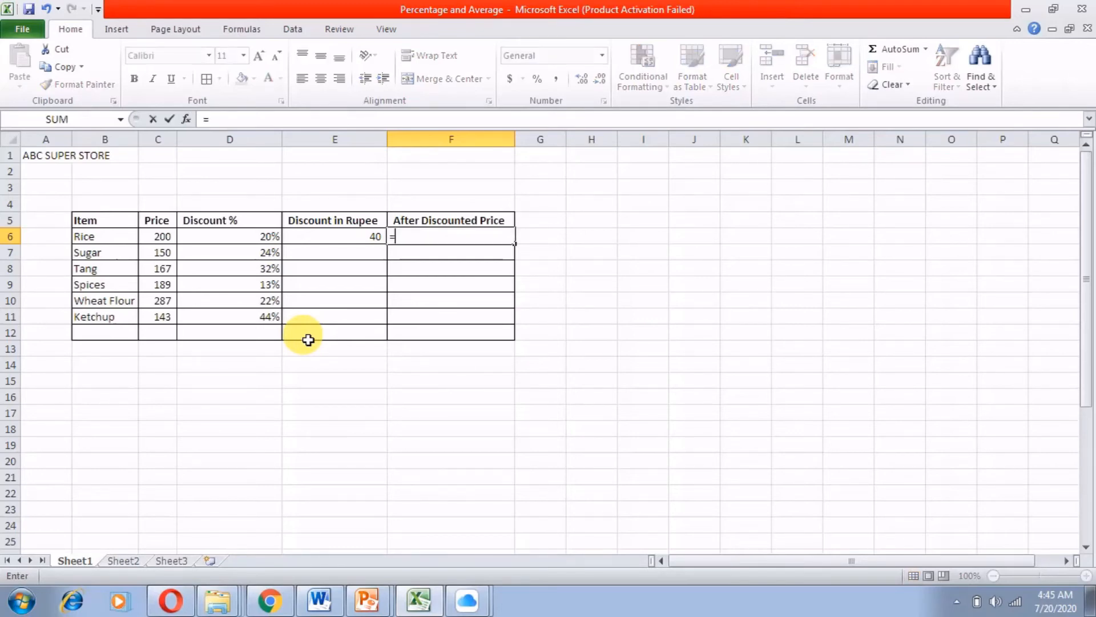
click(171, 237)
text(-)
click(335, 238)
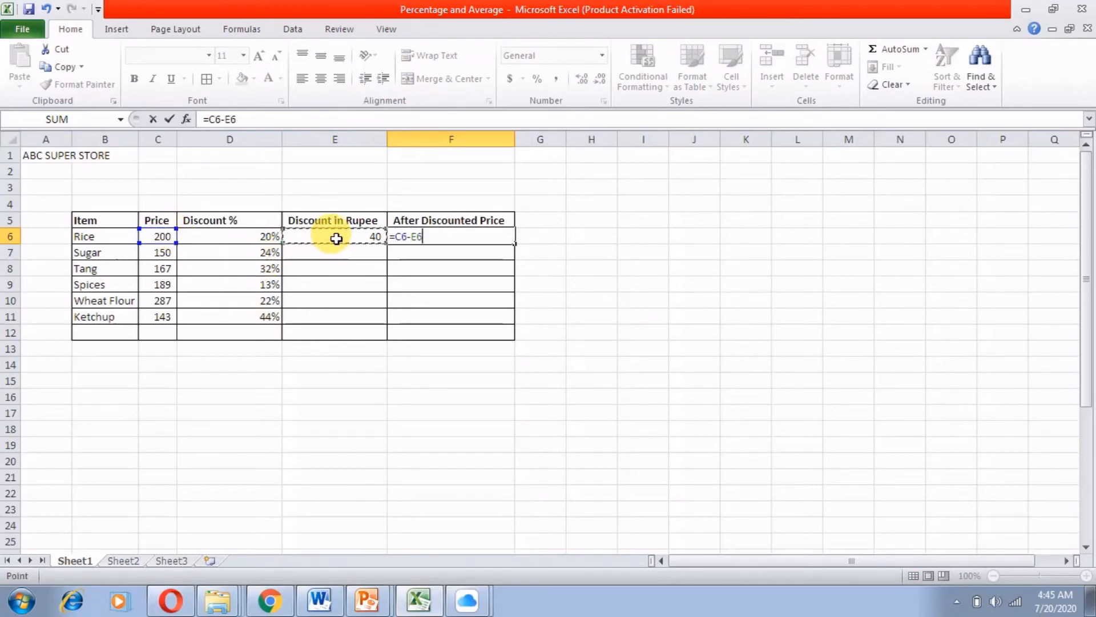
key(Return)
key(Up)
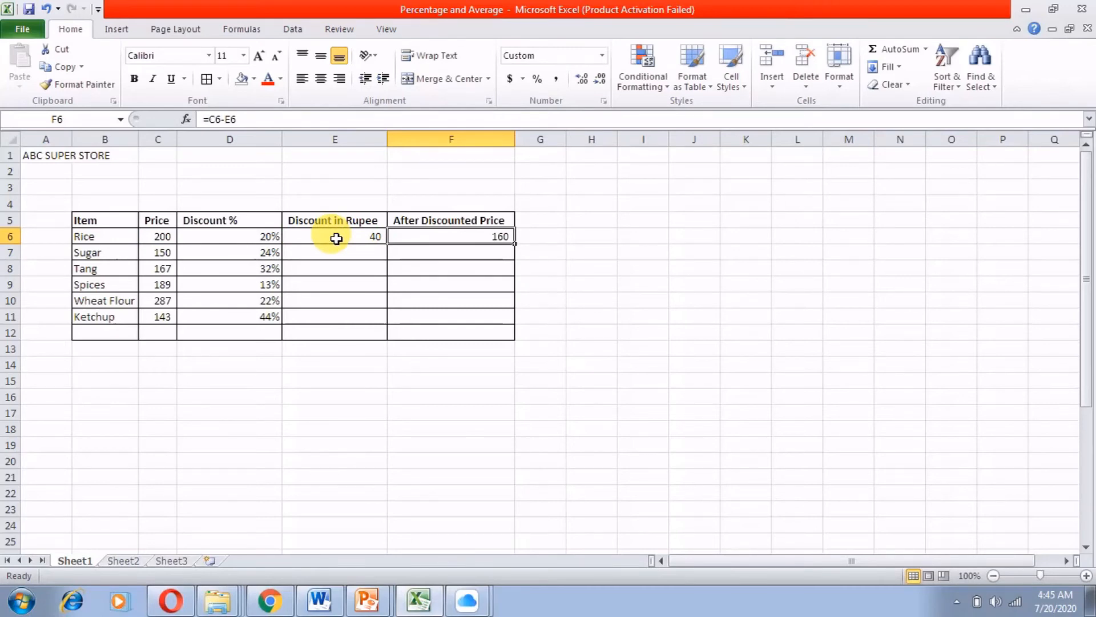
- Calculate Sugar's discount in rupees in E7 with the formula =C7*D7
click(337, 239)
key(Down)
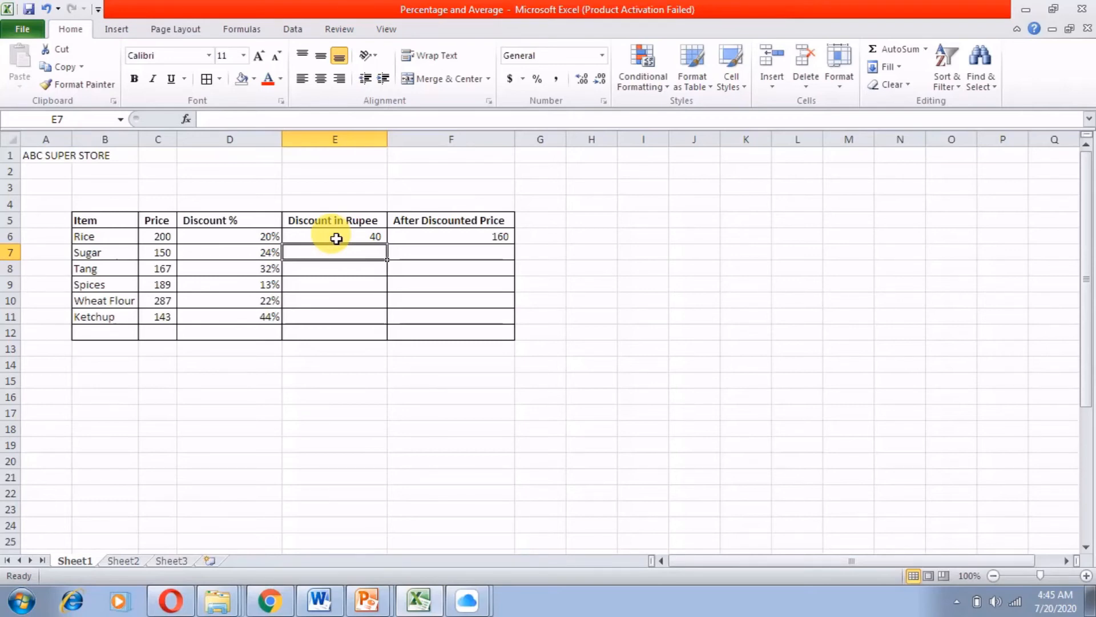
text(=)
click(166, 258)
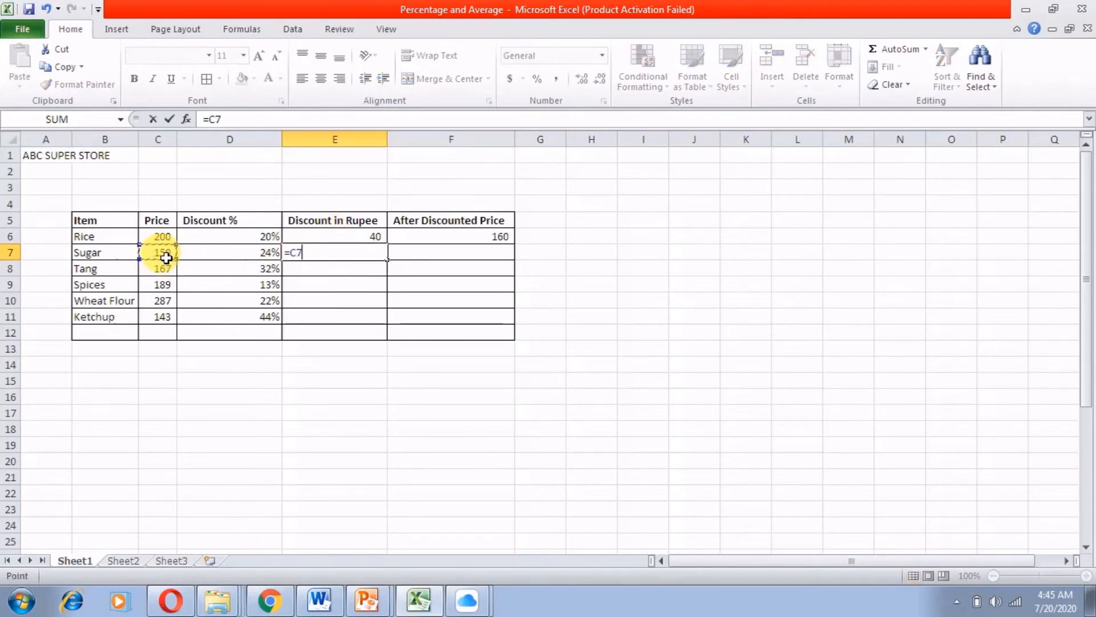
text(*)
click(227, 259)
key(Return)
key(Up)
- Calculate Sugar's After Discounted Price in F7 with the formula =C7-E7
key(Right)
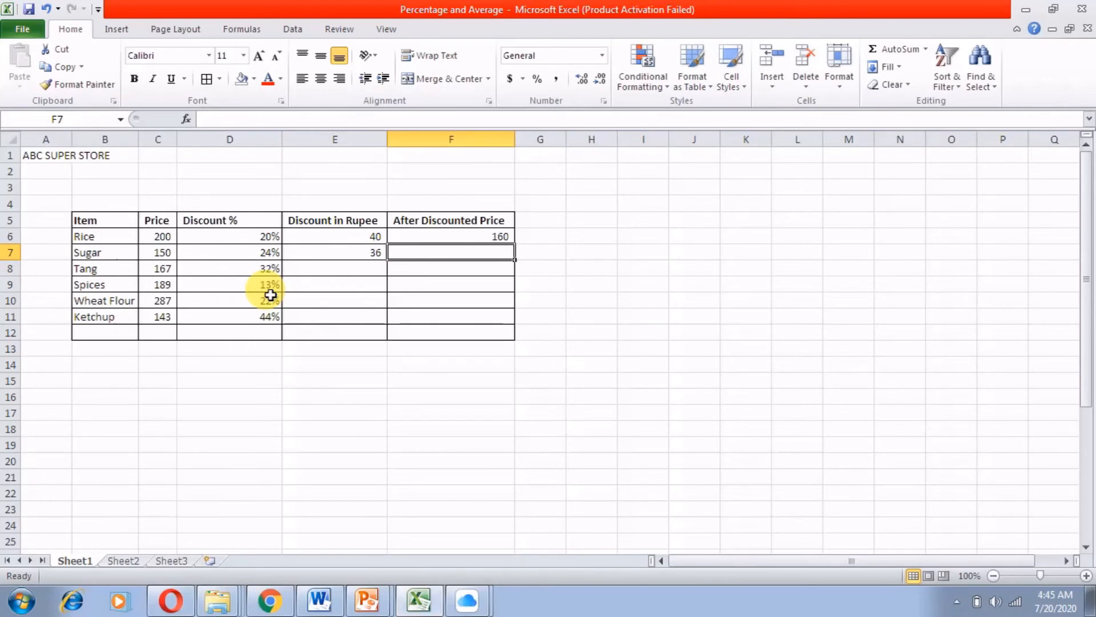
text(=)
key(Left)
key(Left)
key(Left)
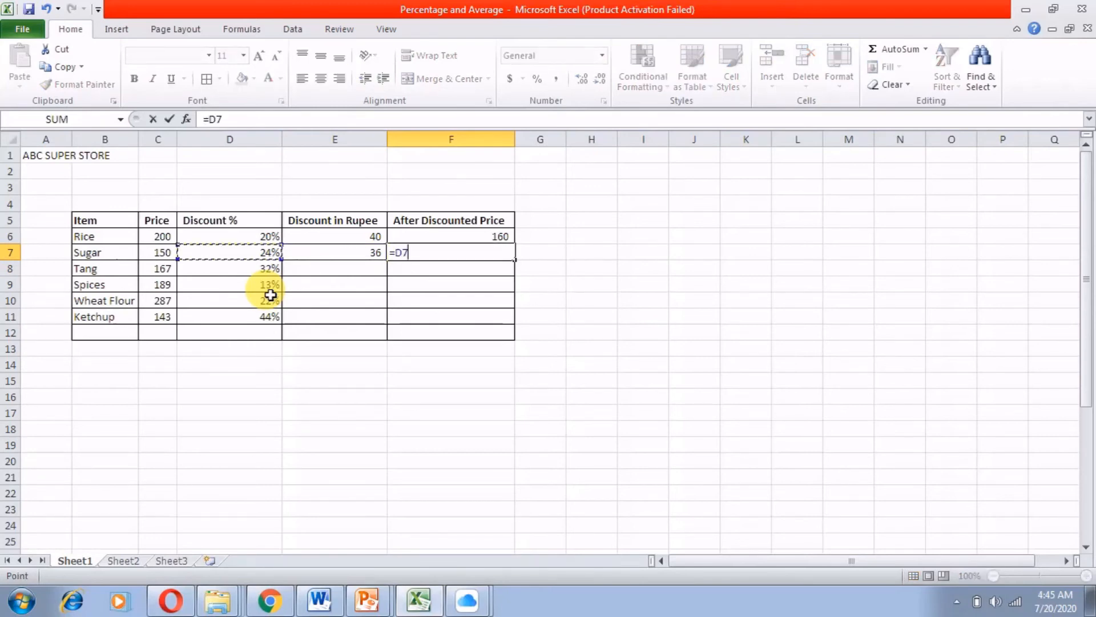
text(-)
key(Left)
key(Return)
key(Up)
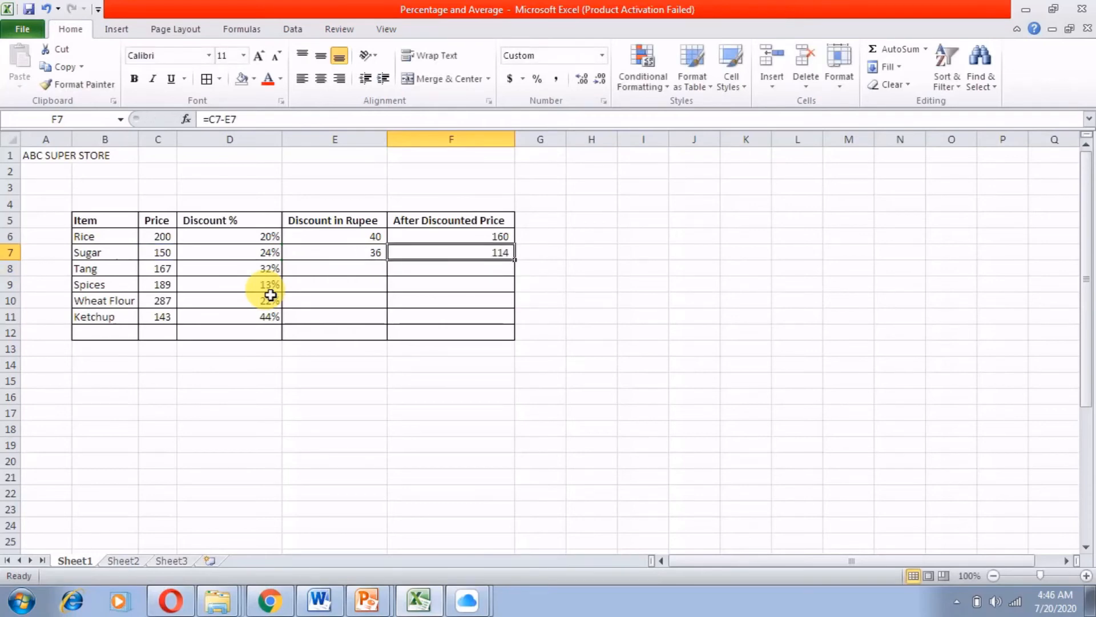
key(Left)
key(Down)
key(Down)
key(Up)
key(Up)
key(Right)
key(Down)
key(Down)
key(Down)
key(Left)
key(Up)
key(Up)
key(Up)
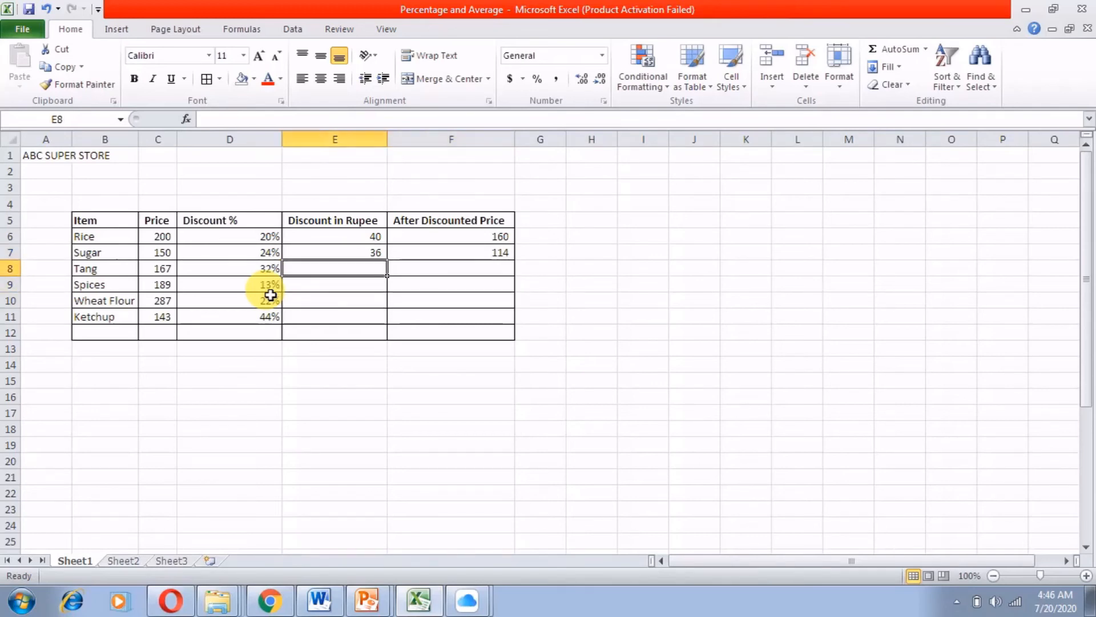
key(shift+Right)
key(shift+Left)
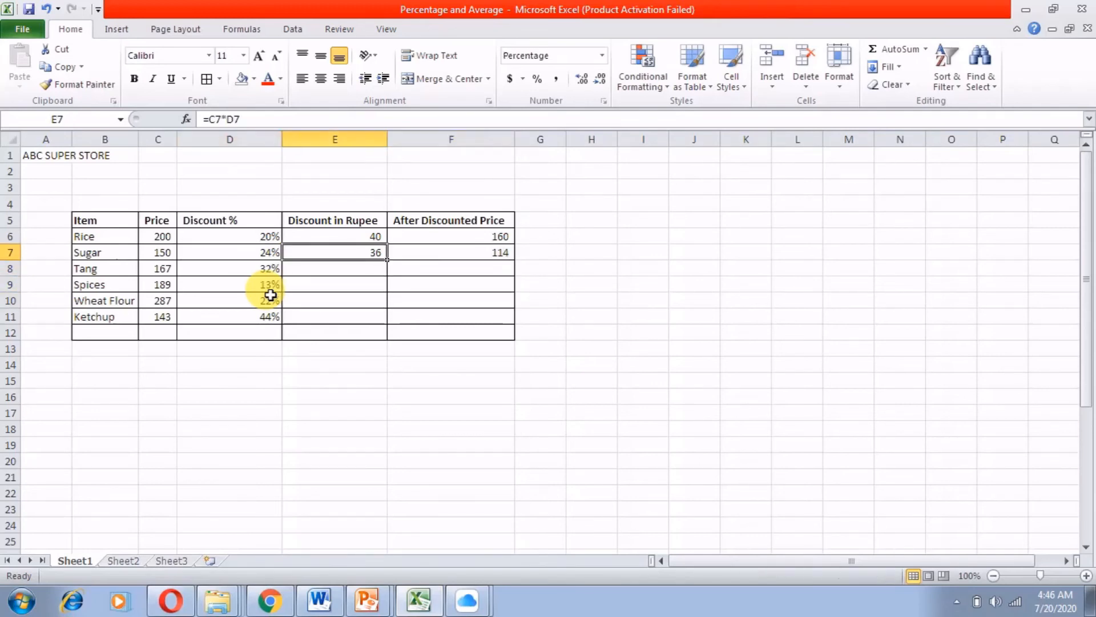
click(392, 433)
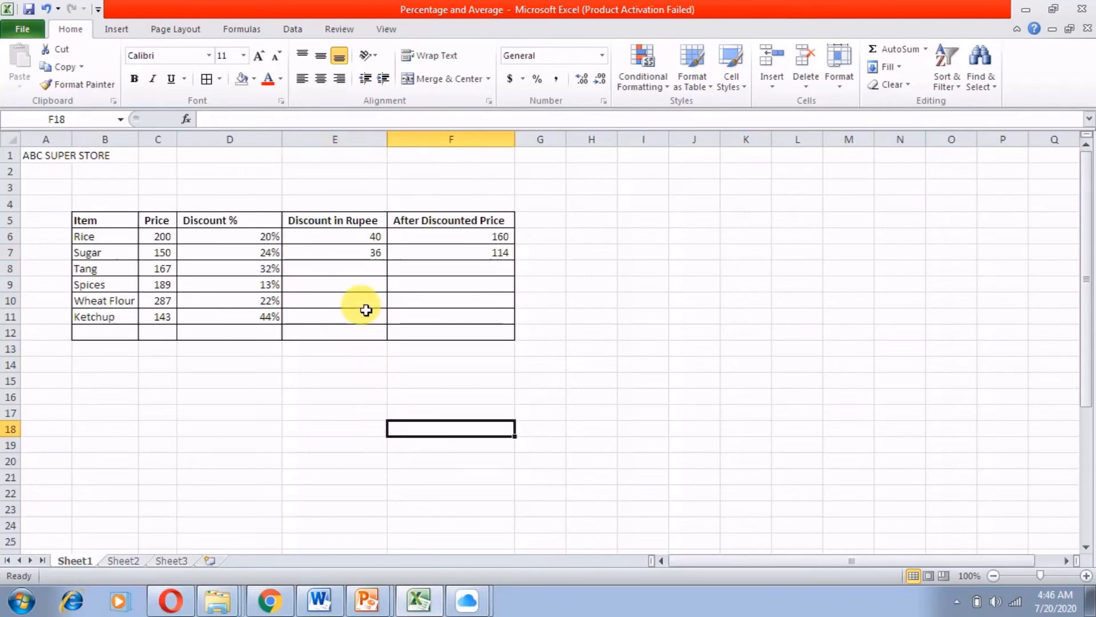
- Copy Sugar's discount and discounted price formulas from E7:F7 into E8:F11 for the remaining items
drag(366, 258, 451, 258)
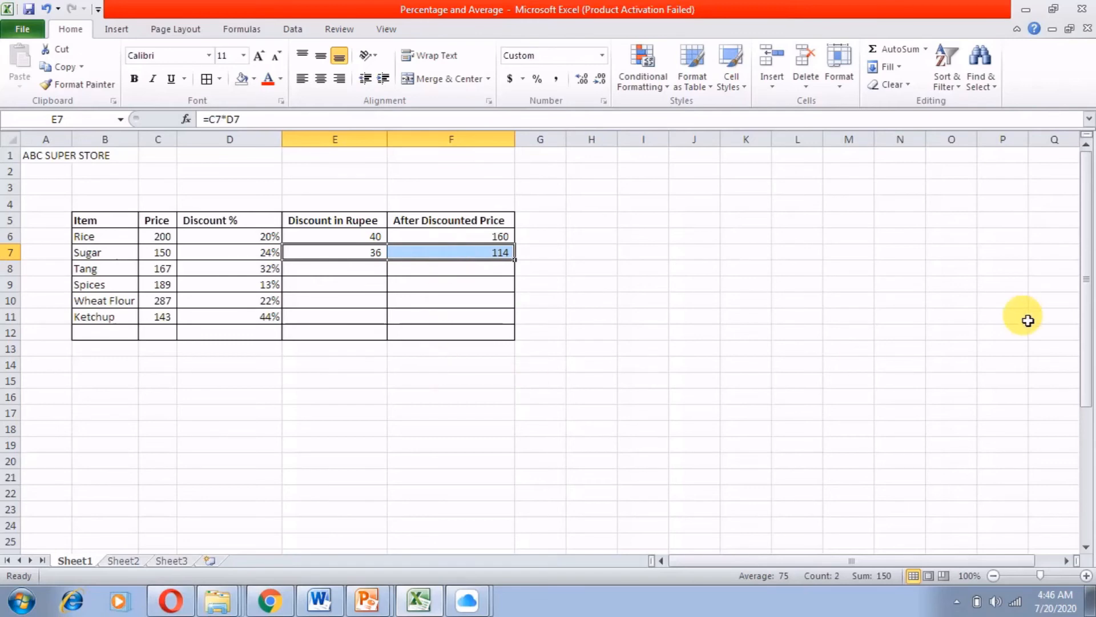
key(ctrl+c)
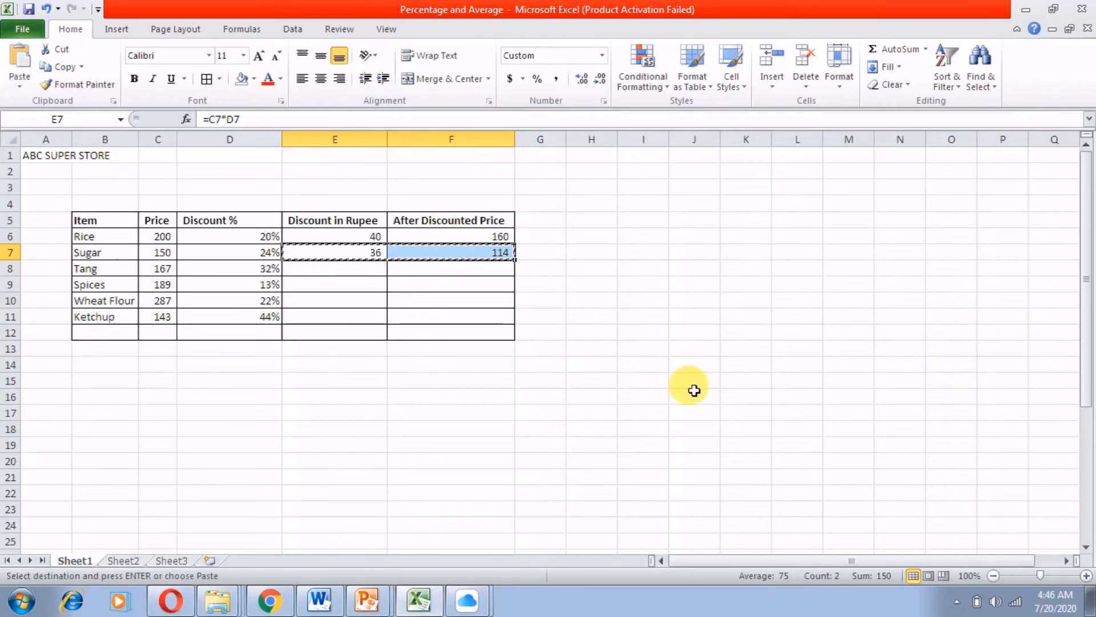
click(354, 268)
drag(354, 269, 430, 322)
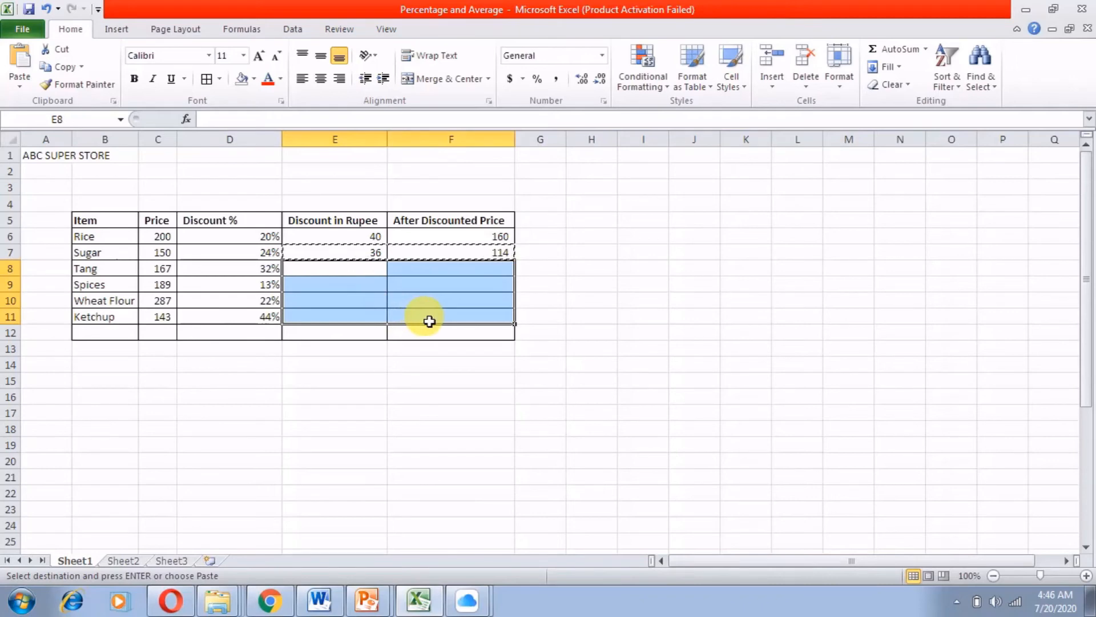
key(ctrl+v)
click(545, 425)
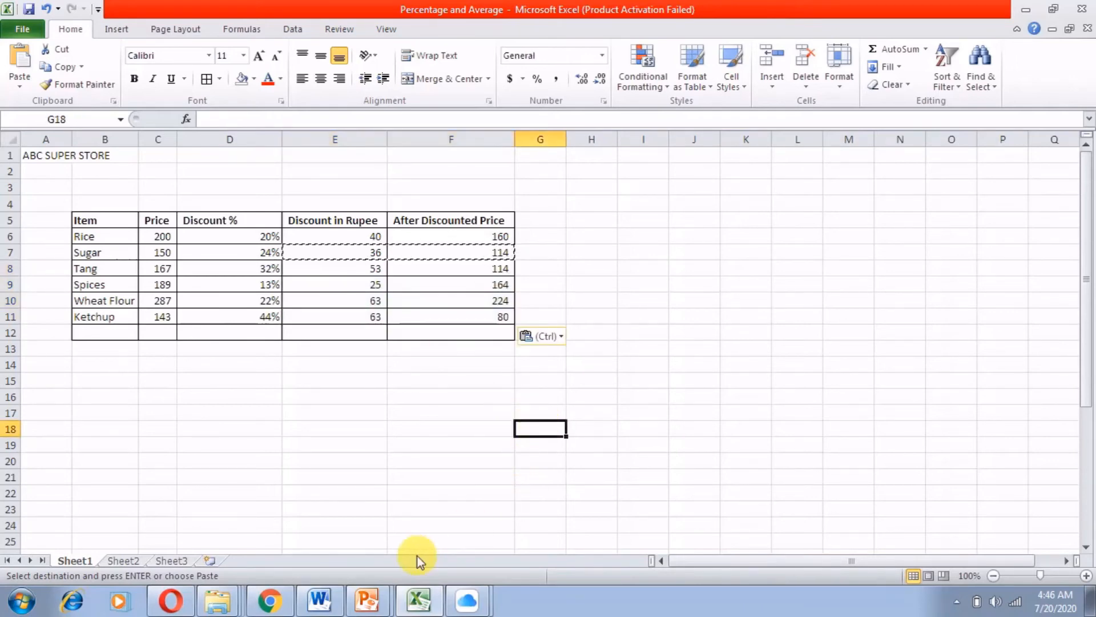
- Check the copied discount formulas in E8 and E11 against the price and discount percentage in the Ketchup row
click(354, 269)
click(359, 317)
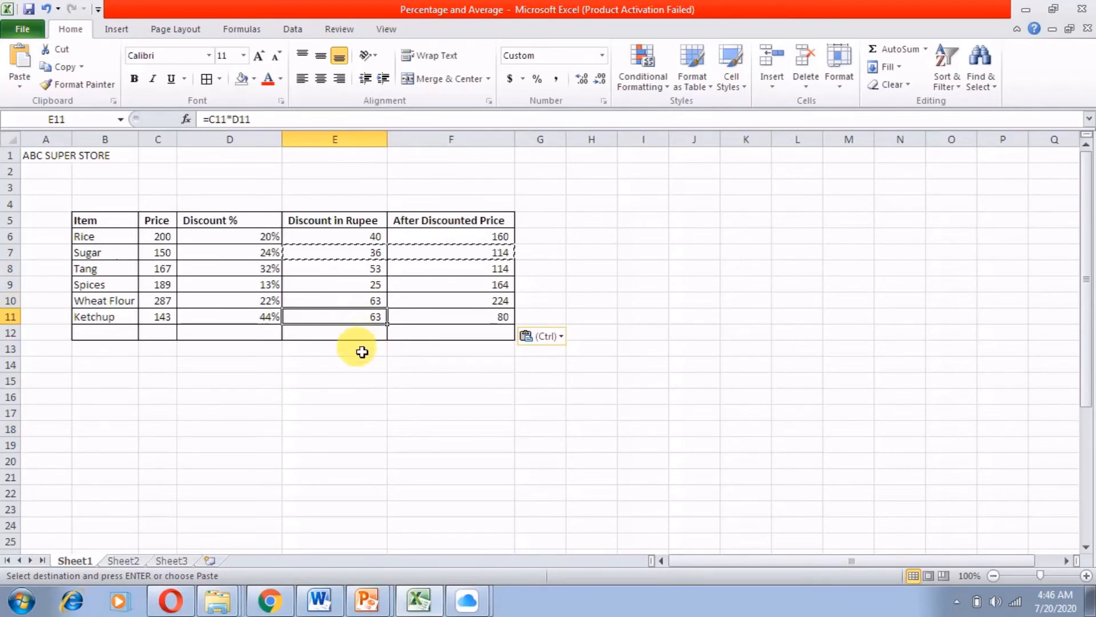
click(122, 321)
click(161, 320)
click(249, 321)
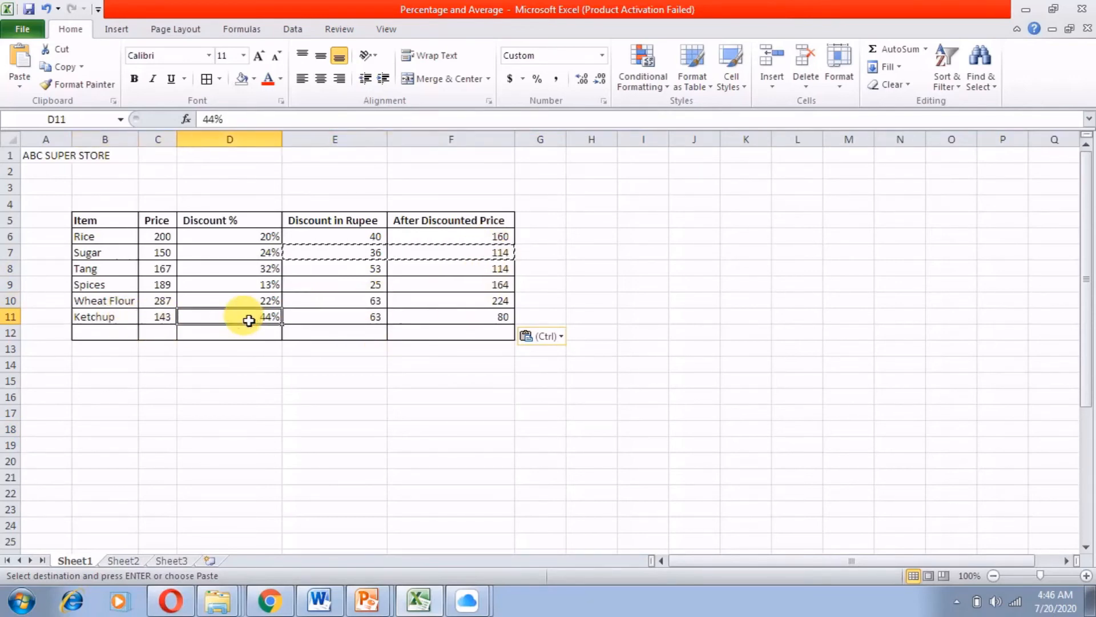
click(332, 320)
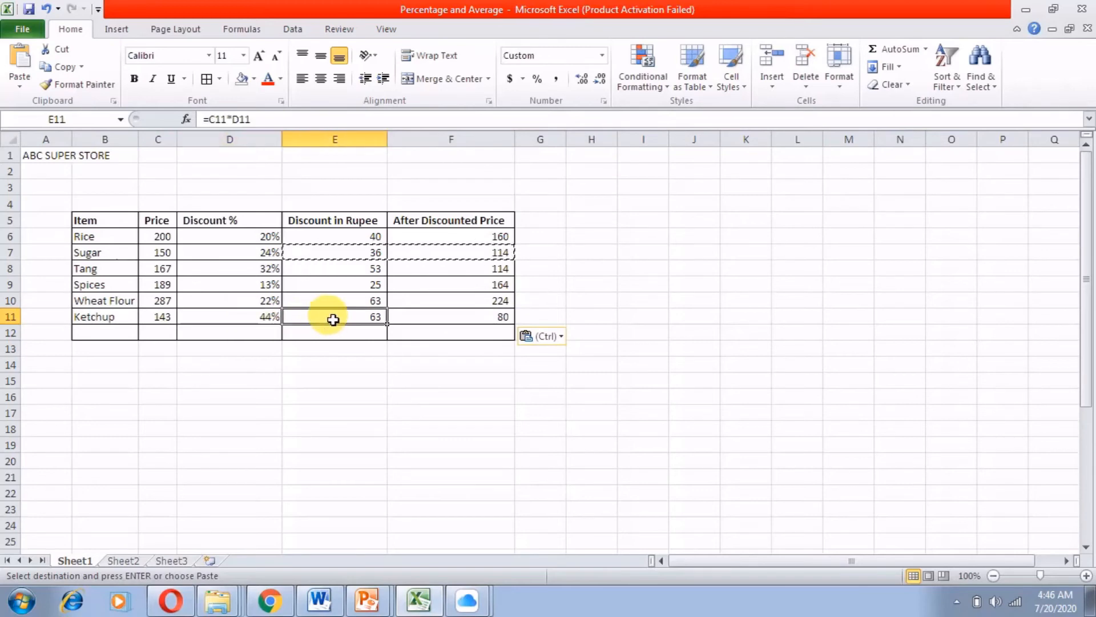
- Check the After Discounted Price formulas in F10 and F11 and clear the copy marquee from Sugar's row
click(443, 303)
click(446, 319)
key(Escape)
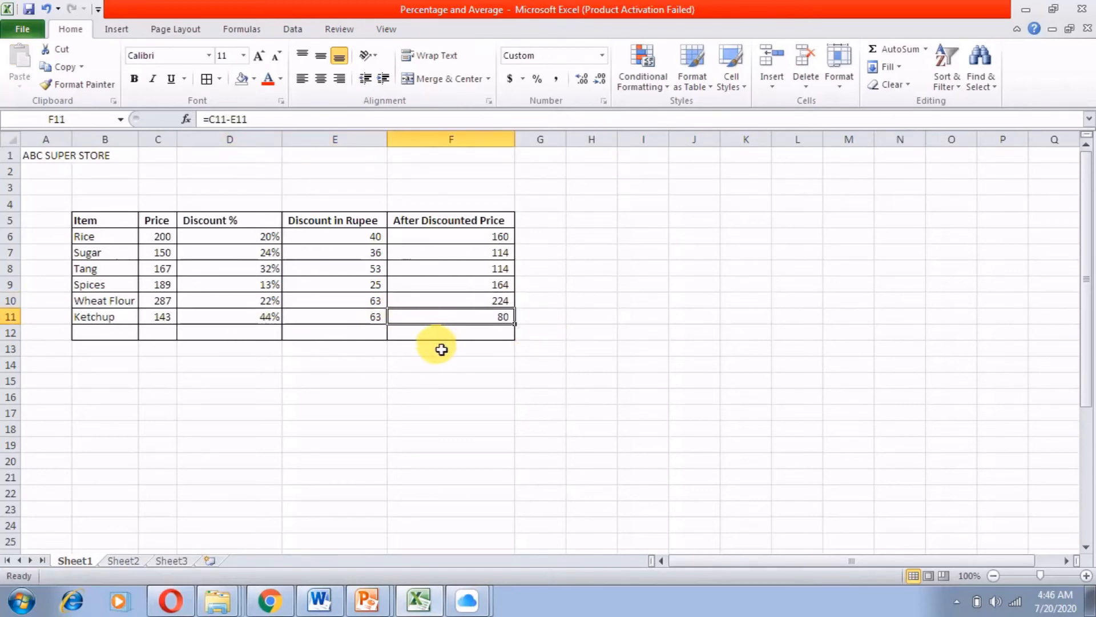
- Review the Discount in Rupee column and Rice's discount and discounted price formulas against its price and discount percentage
click(531, 237)
drag(374, 240, 350, 329)
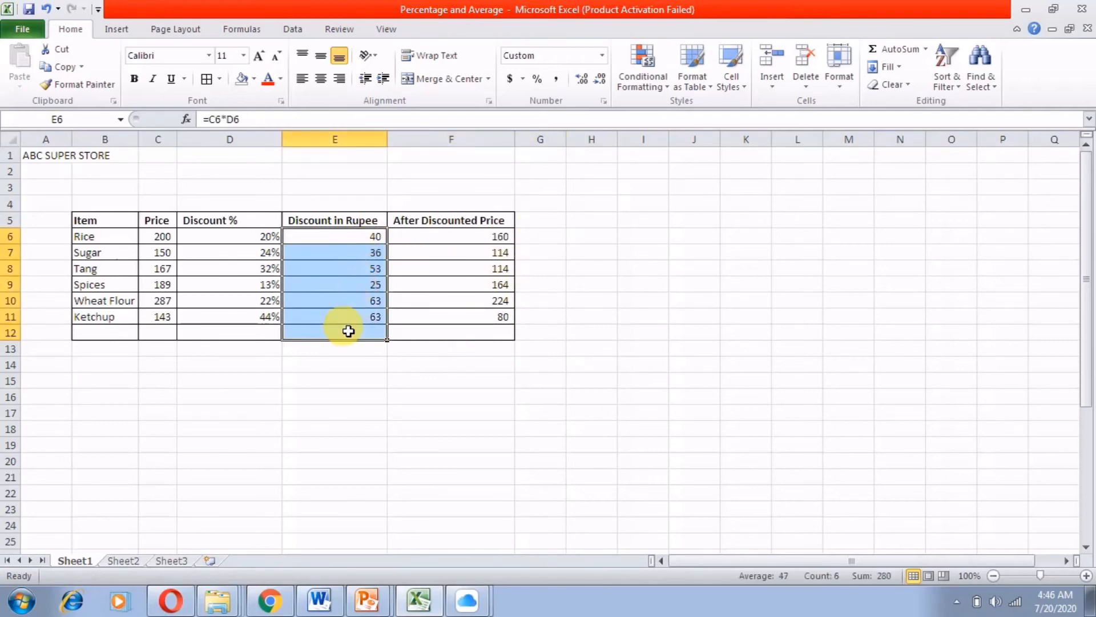
click(353, 240)
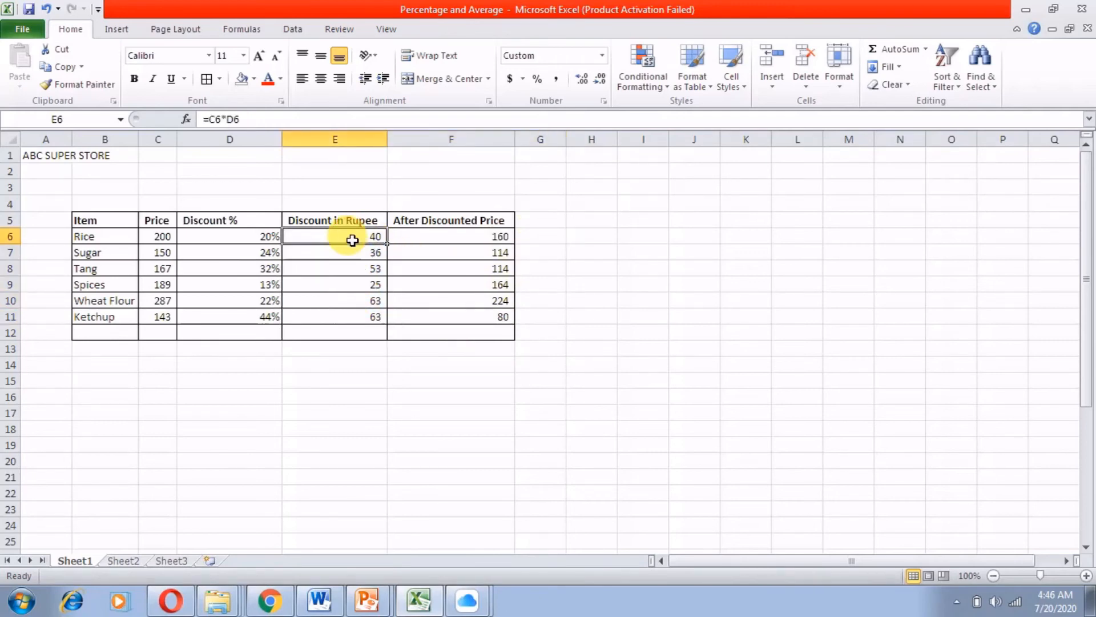
click(479, 237)
drag(351, 239, 434, 243)
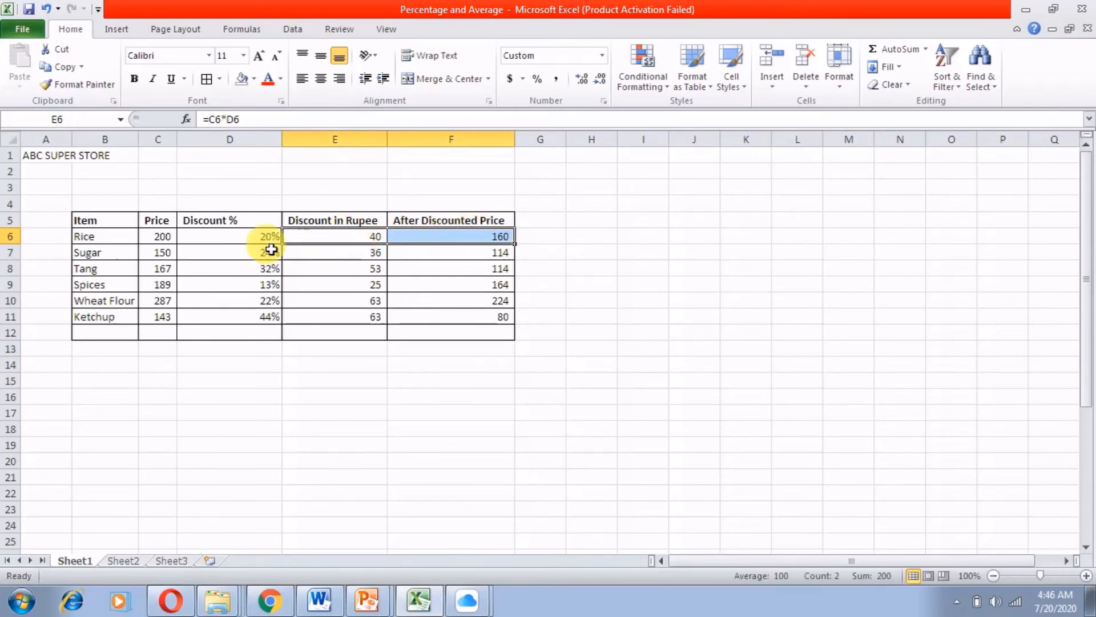
click(548, 237)
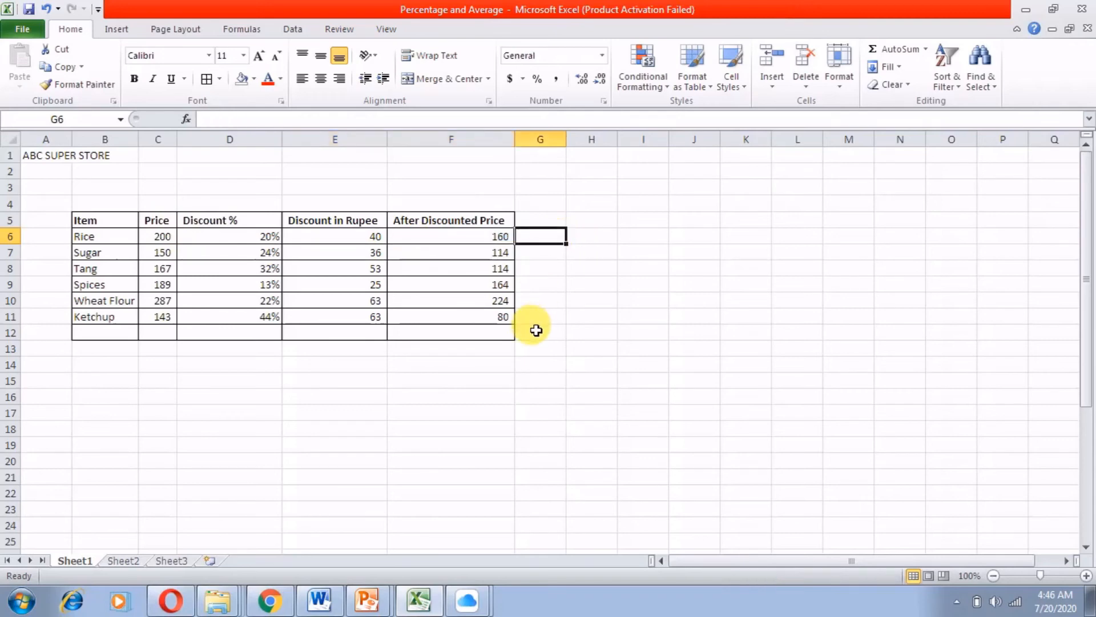
click(167, 240)
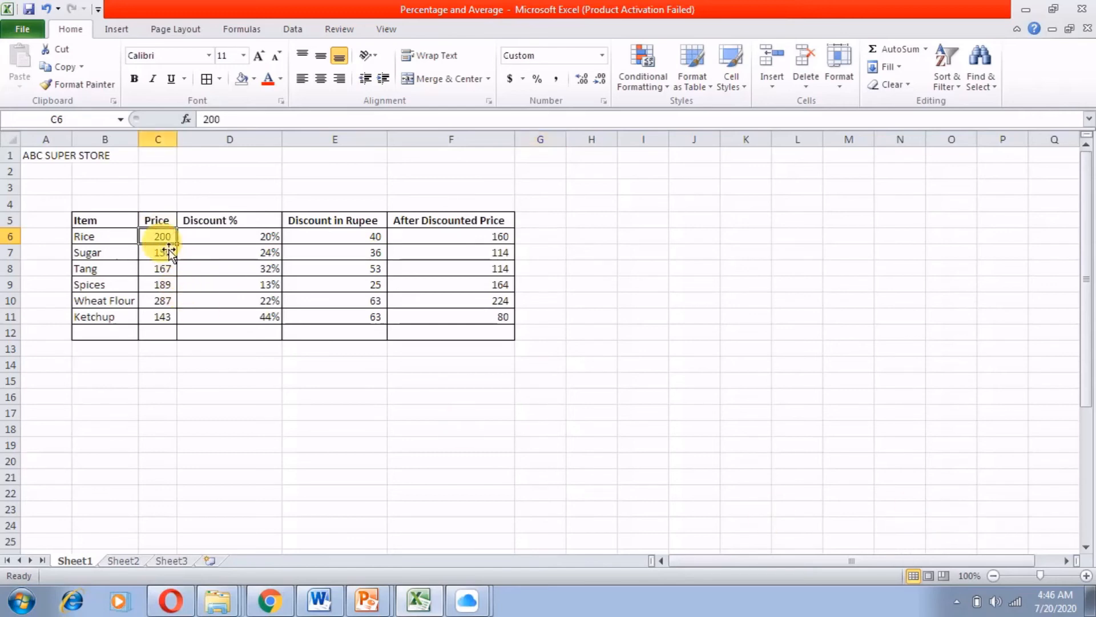
click(240, 244)
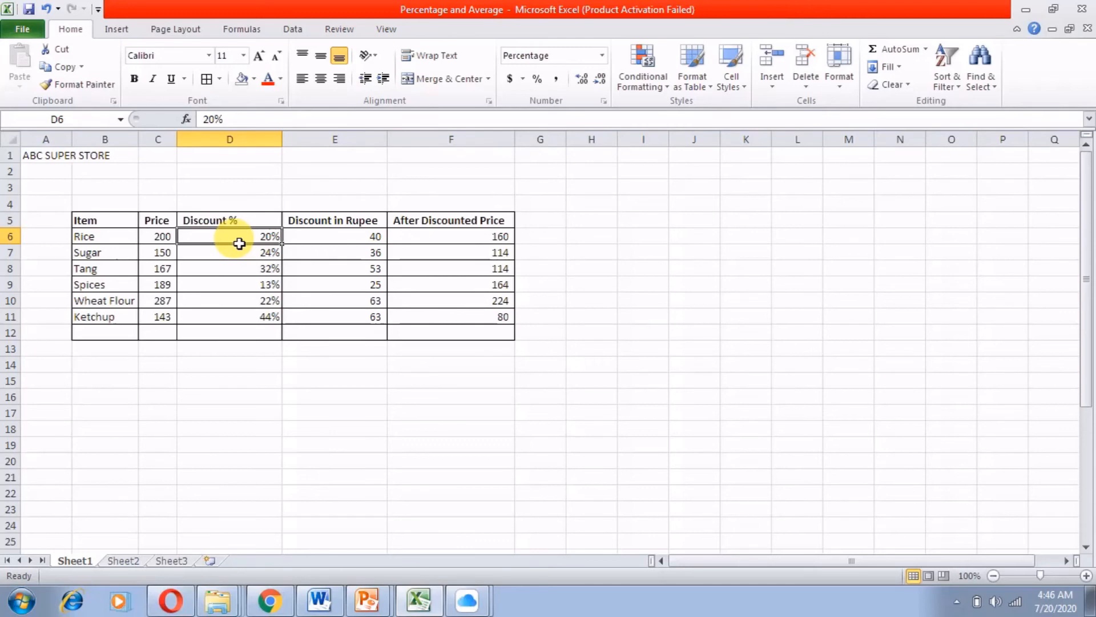
right_click(961, 597)
click(893, 599)
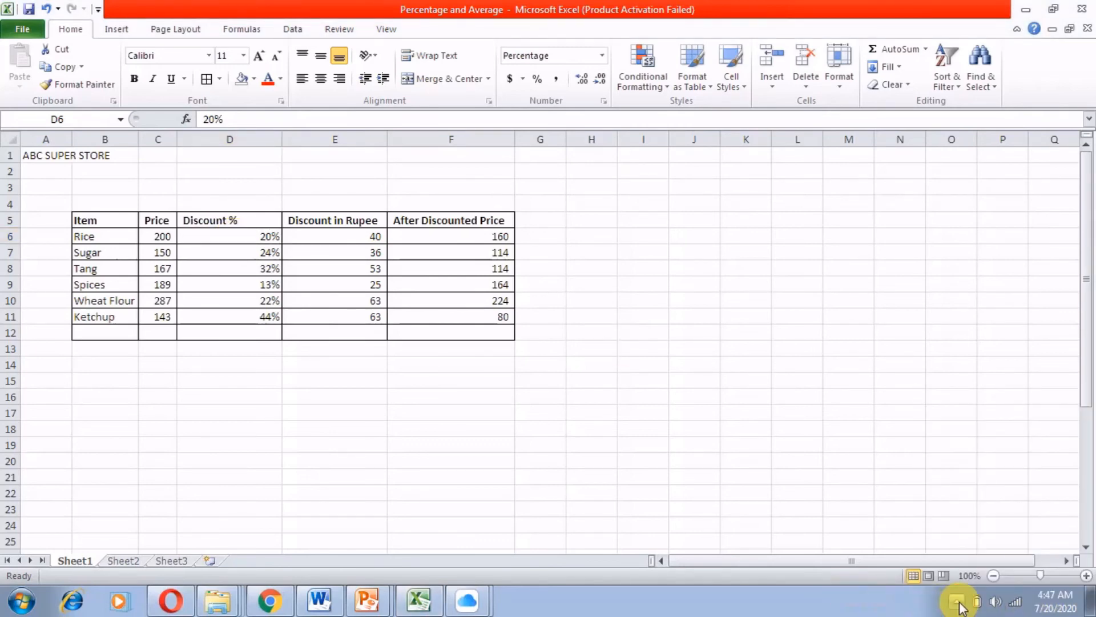
click(957, 601)
right_click(954, 534)
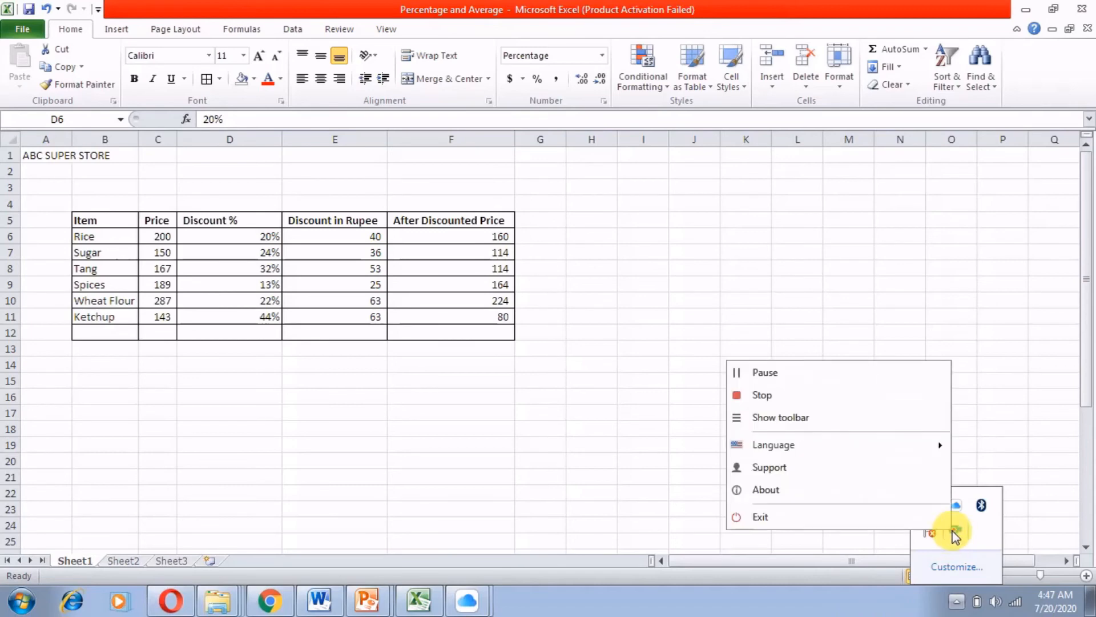
click(801, 388)
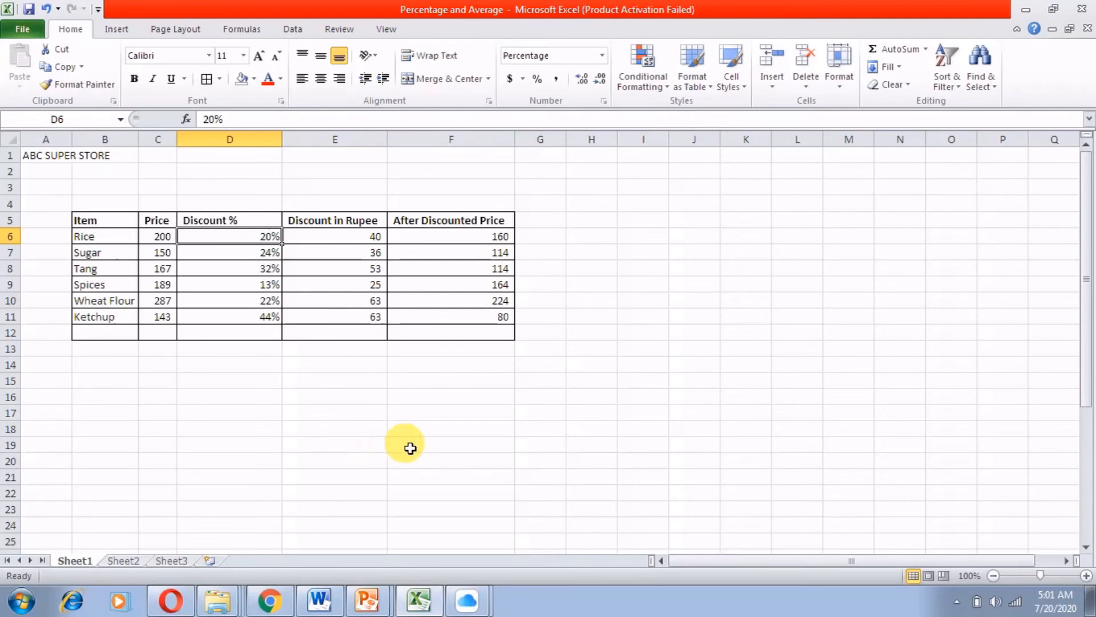
- Examine the After Discounted Price formulas in F6, F8 and F9 and trace Rice's price, discount percentage and rupee discount across row 6
click(499, 236)
click(500, 269)
click(501, 287)
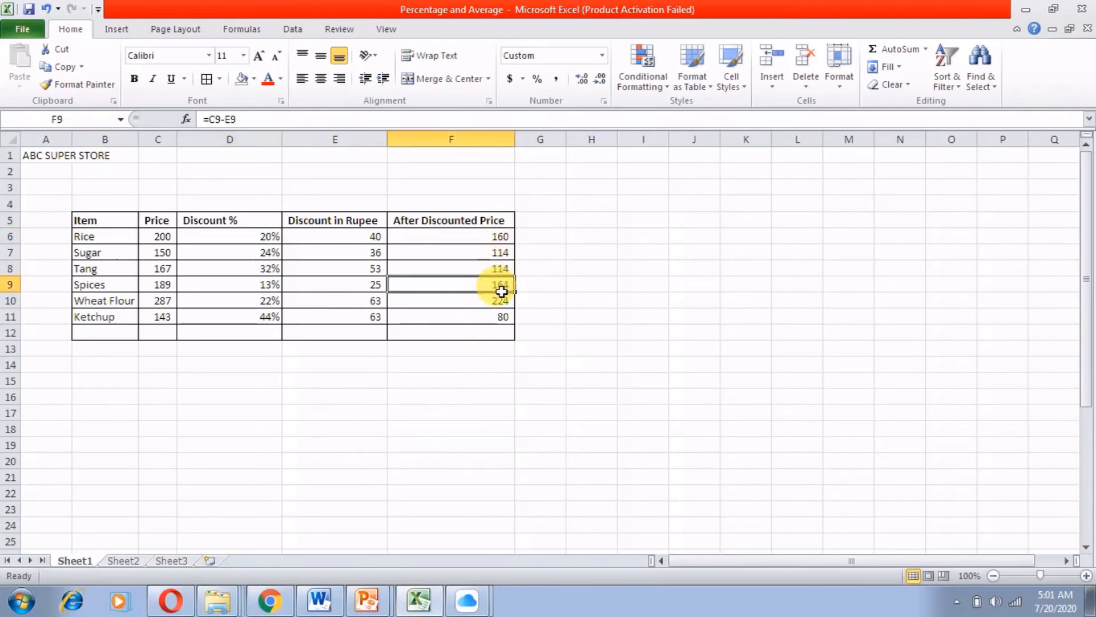
click(161, 239)
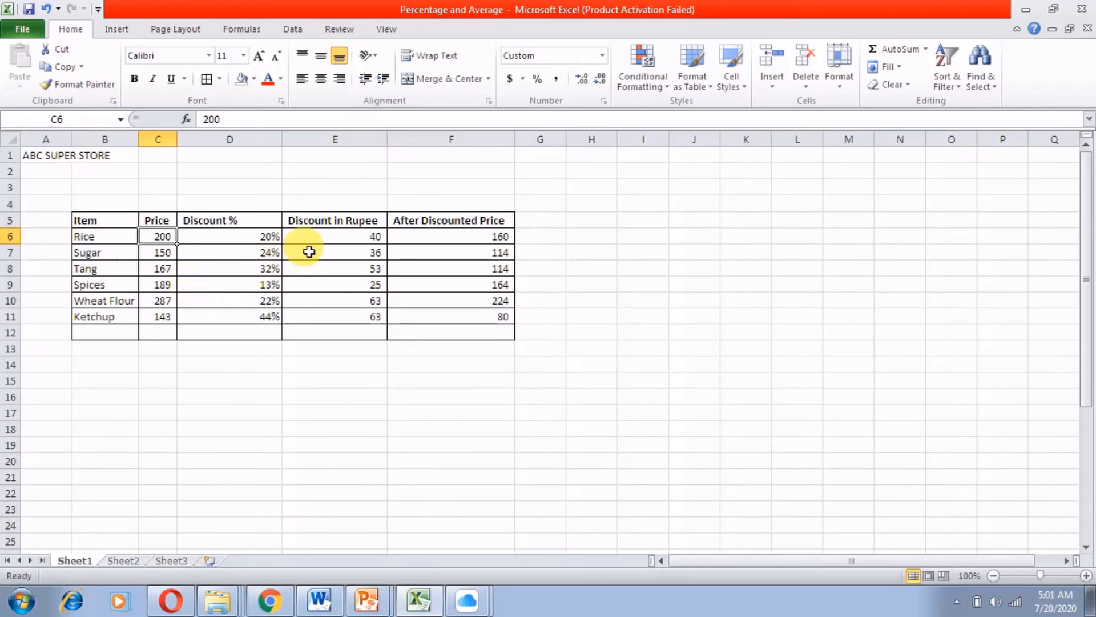
click(334, 240)
click(474, 236)
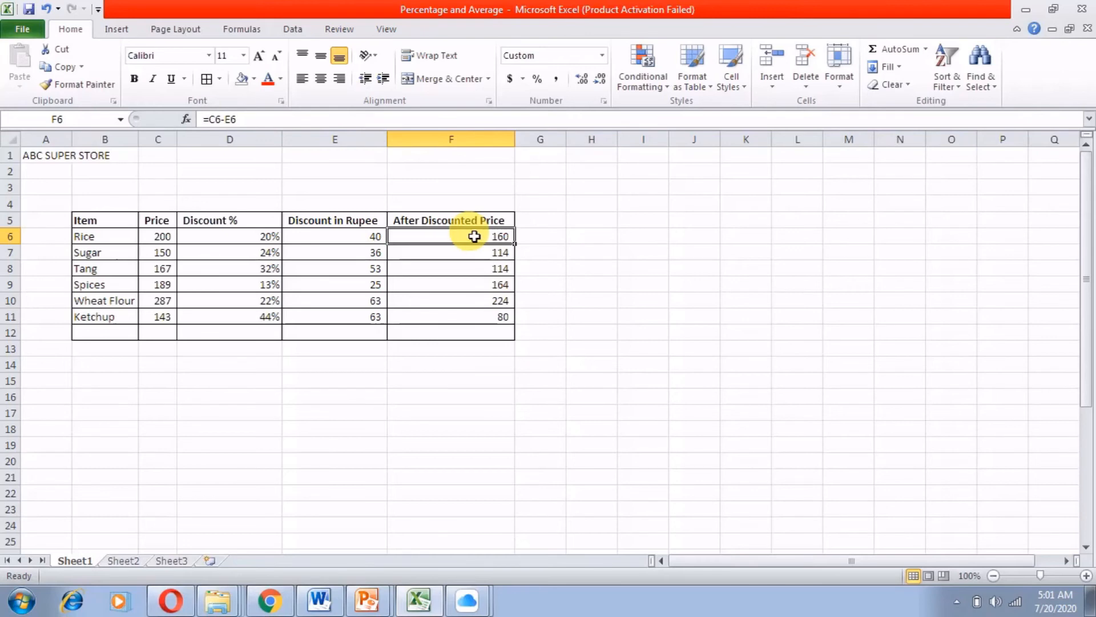
click(328, 235)
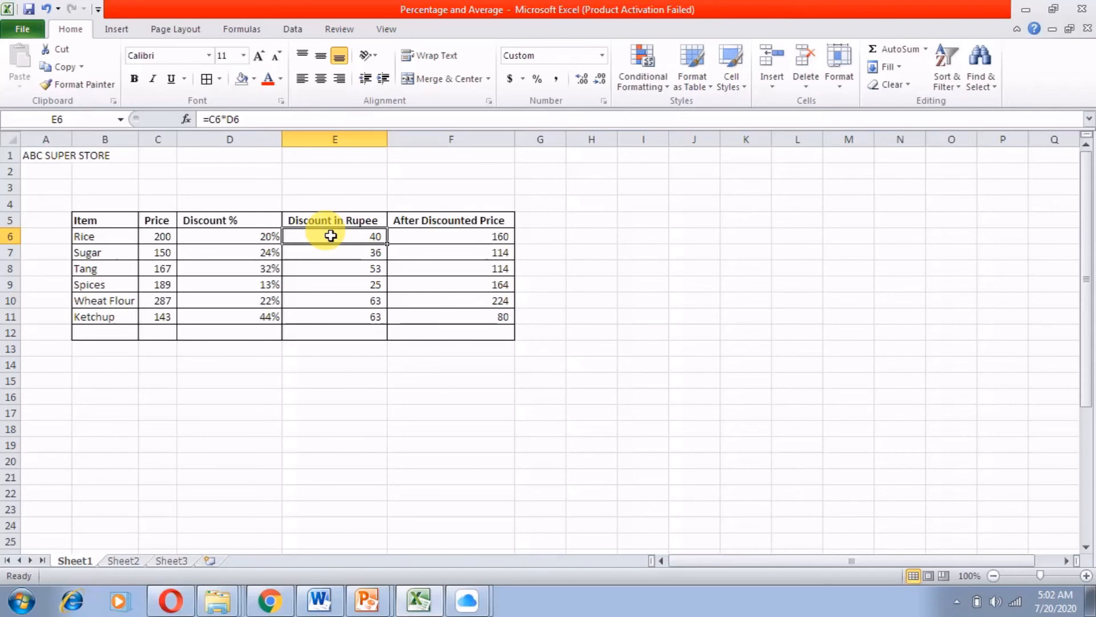
click(459, 238)
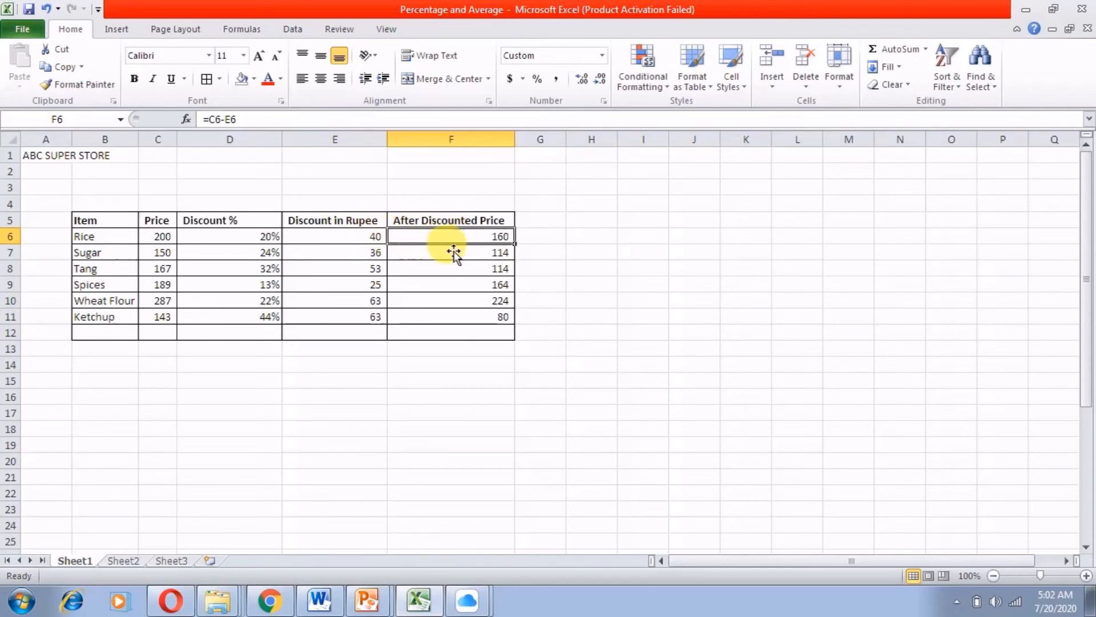
drag(379, 239, 456, 235)
click(539, 237)
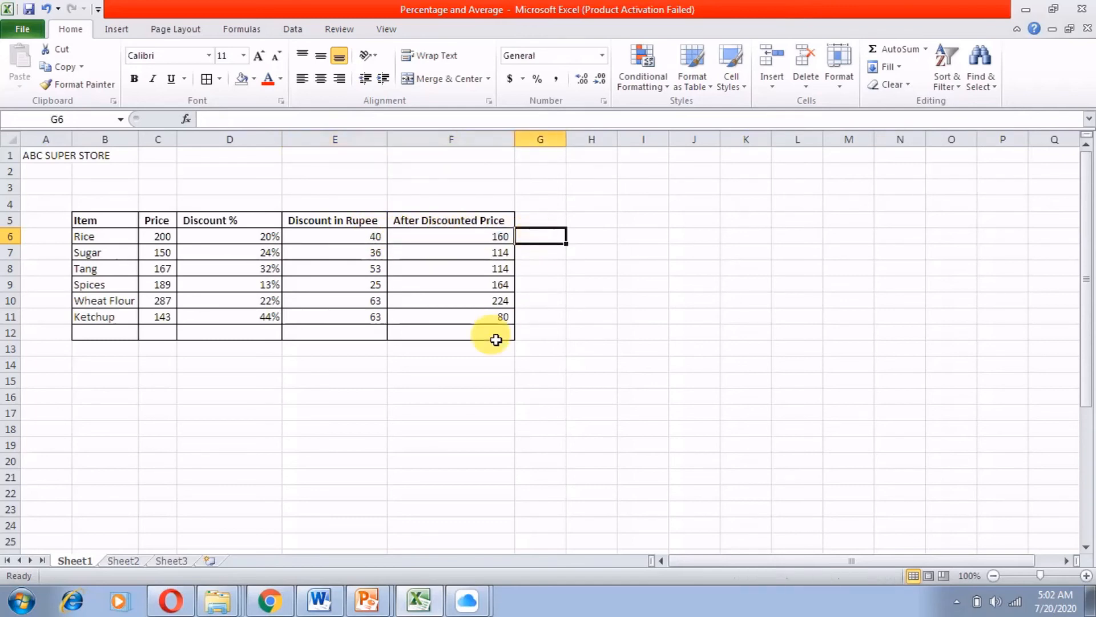
click(164, 237)
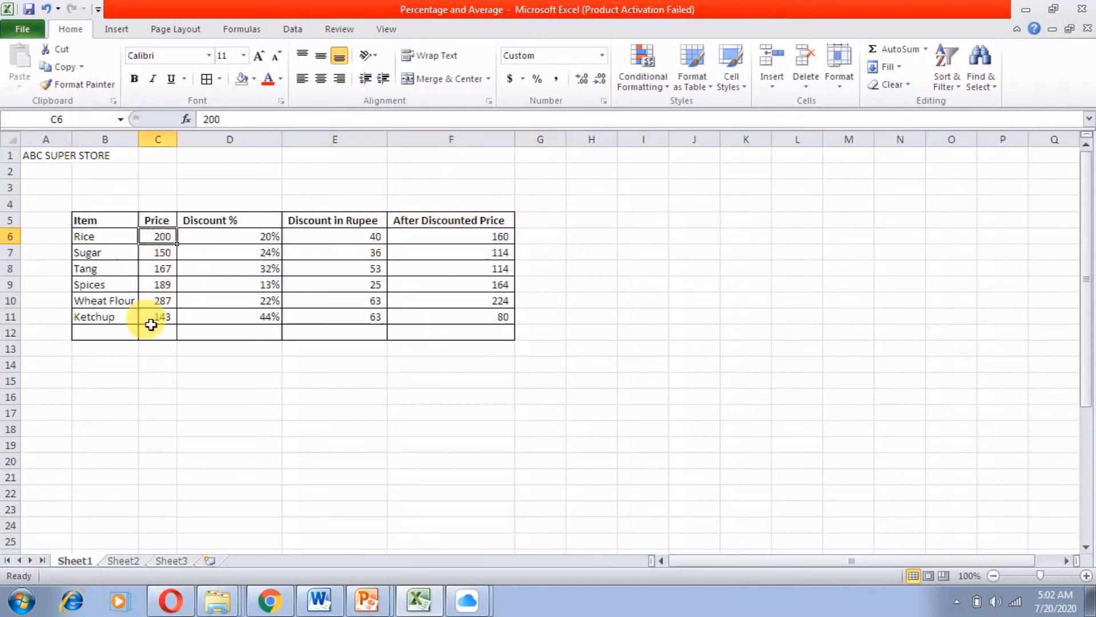
click(273, 238)
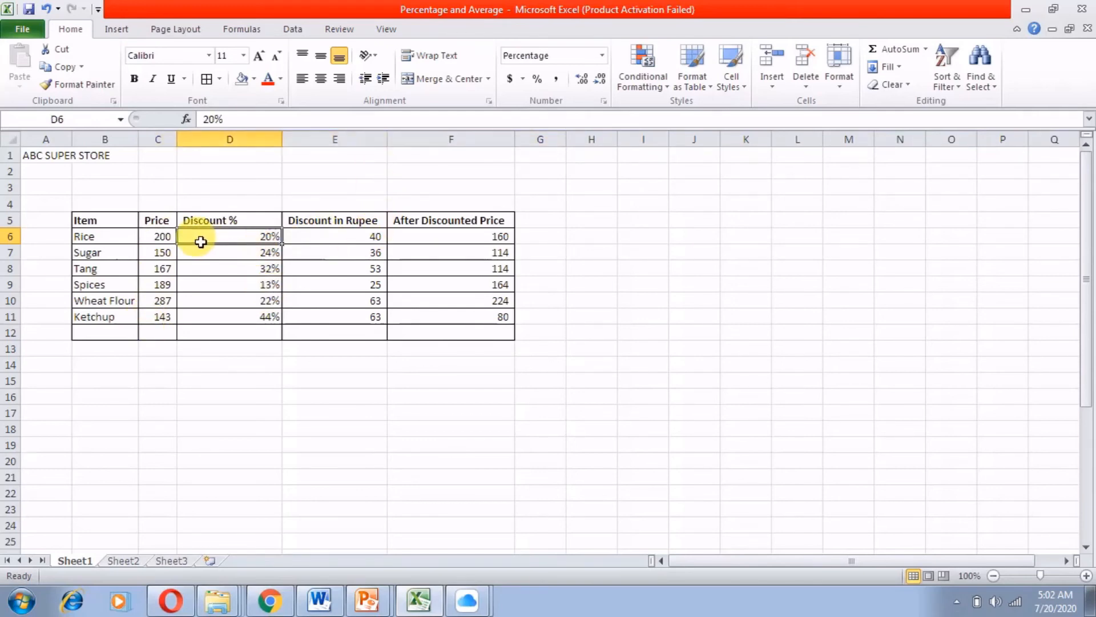
click(539, 240)
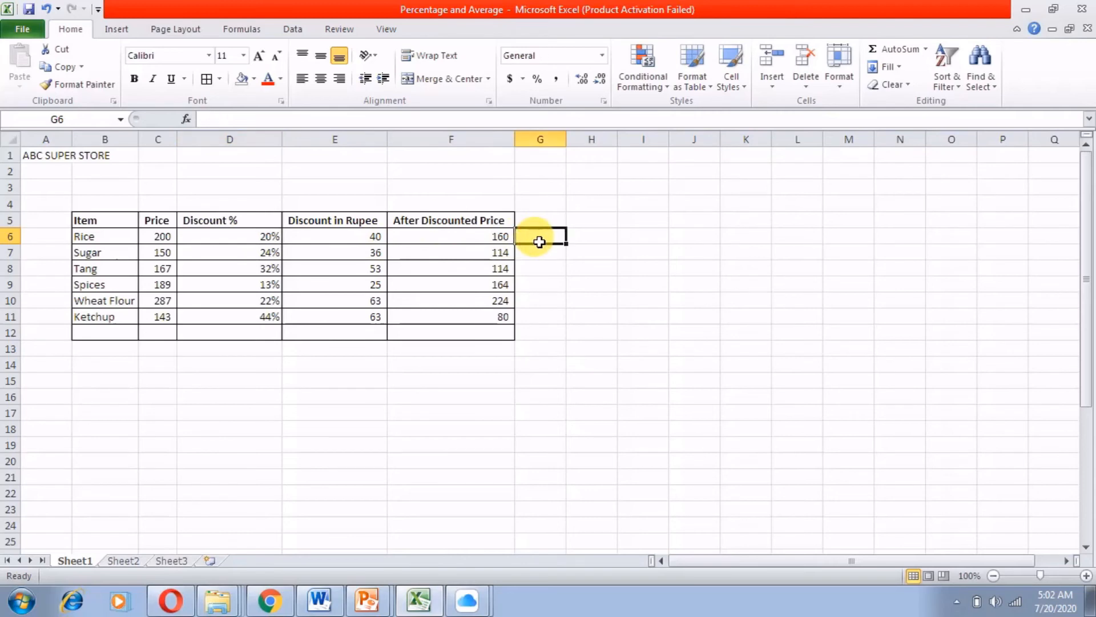
- Hide columns E through G, including Discount in Rupee and After Discounted Price
click(363, 138)
drag(369, 141, 429, 141)
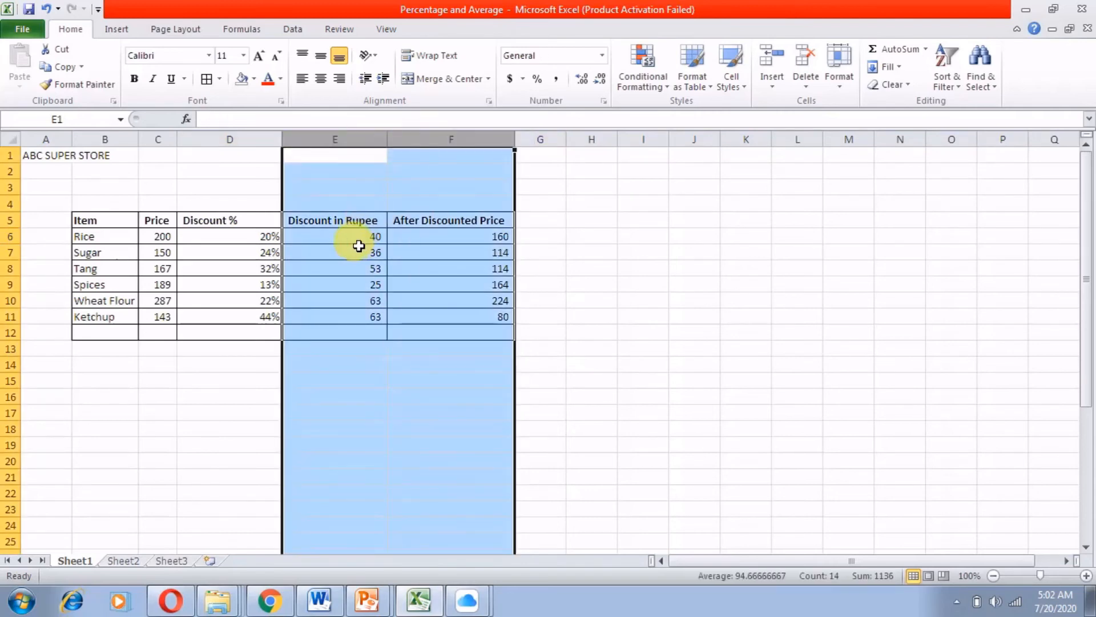
click(361, 240)
click(408, 239)
drag(338, 138, 528, 138)
right_click(445, 135)
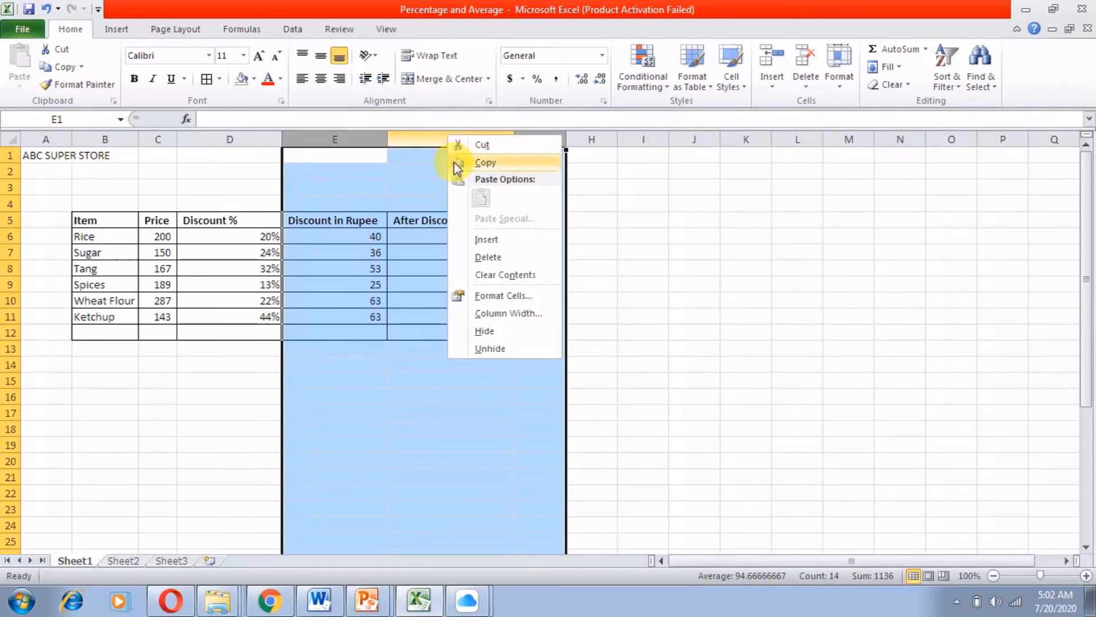
click(465, 329)
click(362, 300)
- Enter the header After Discounted Price in H5 and fit column H's width to it
click(301, 205)
click(304, 220)
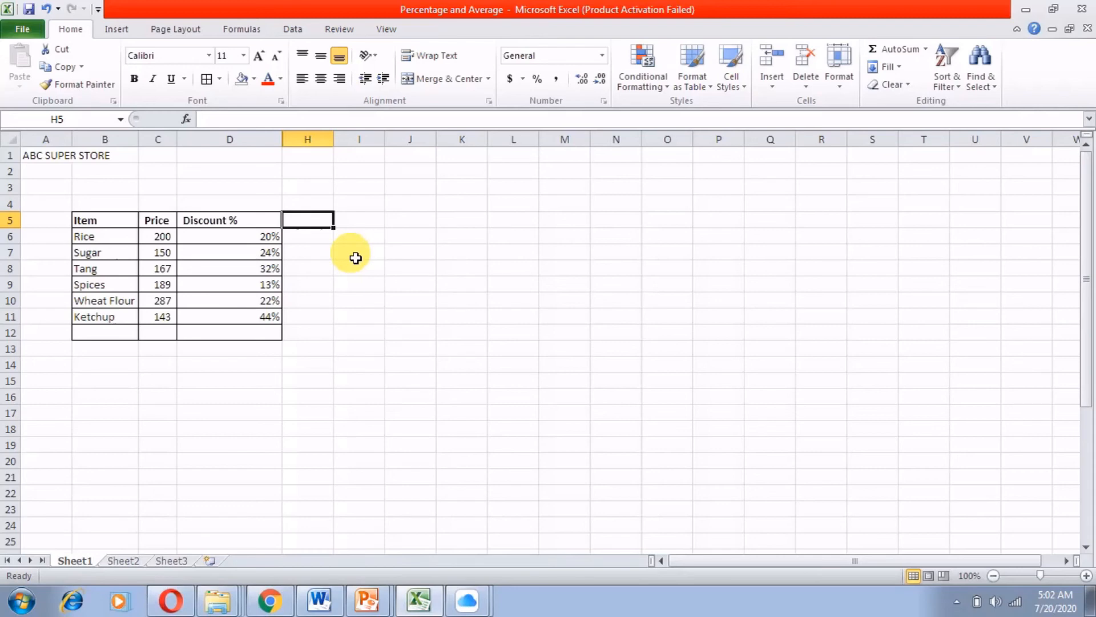
text(AFter Discounted Price)
drag(355, 258, 357, 267)
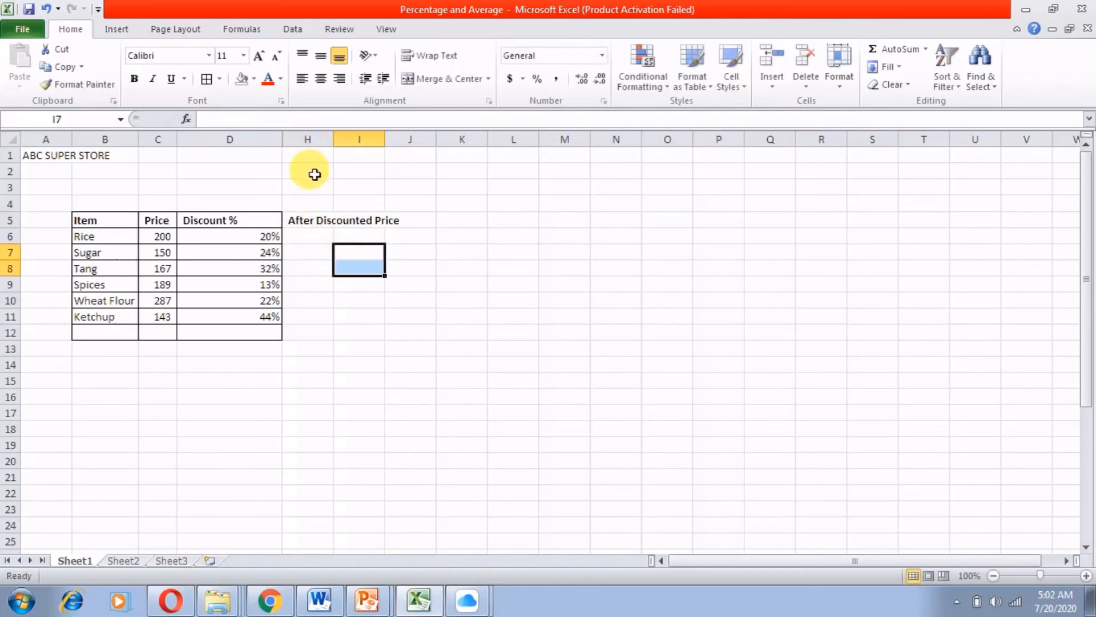
double_click(334, 140)
- Calculate Rice's discounted price directly in H6 with =C6-(C6*D6), and clear the cell again
click(337, 235)
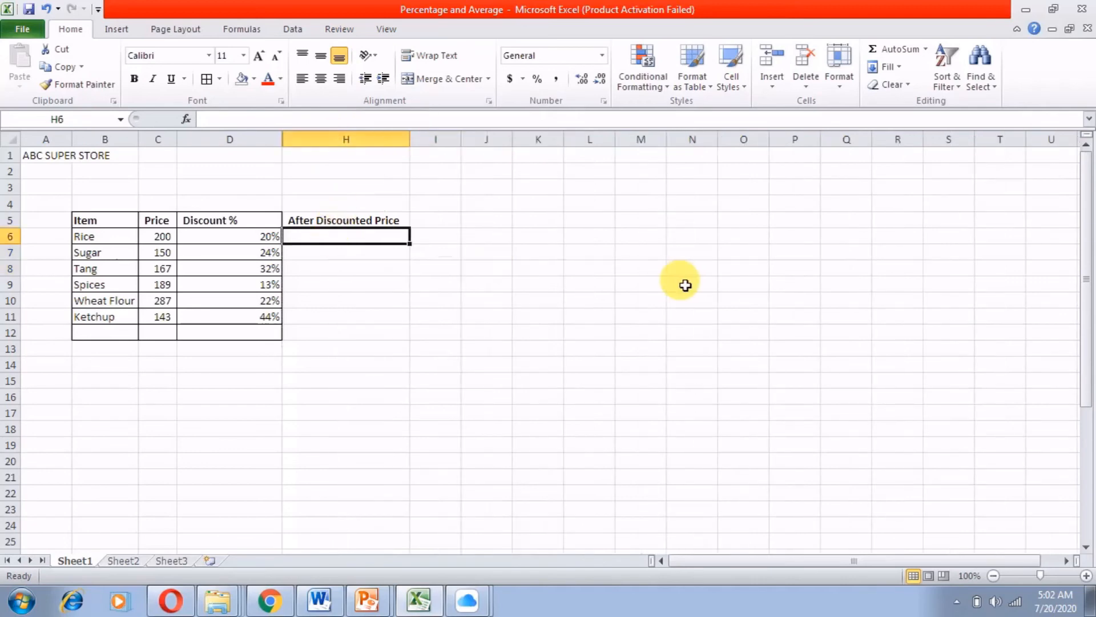
text(=)
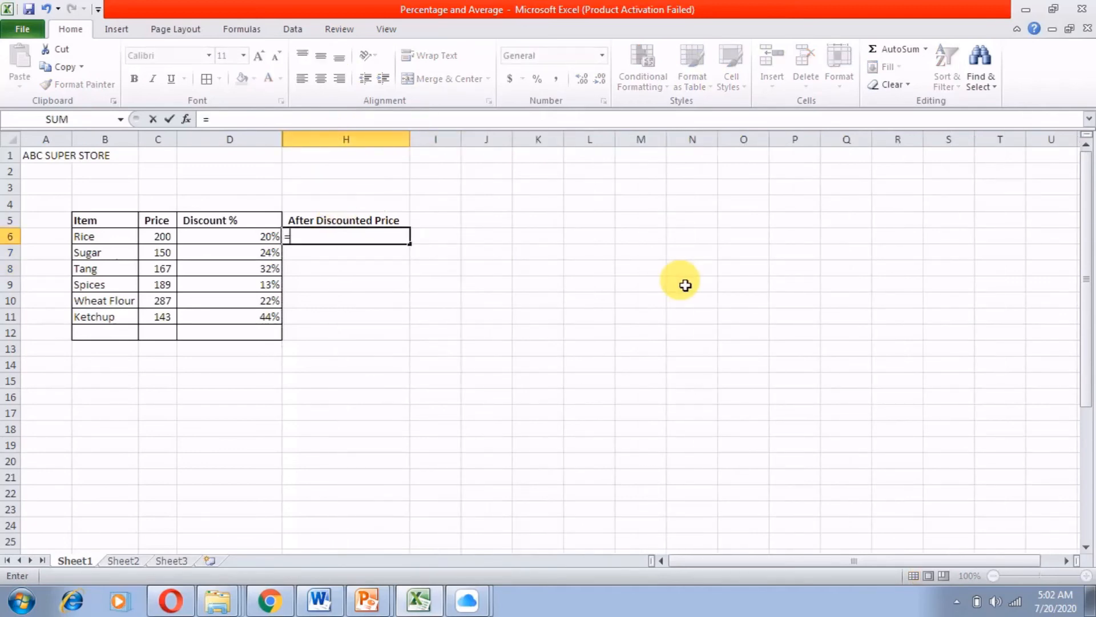
click(163, 238)
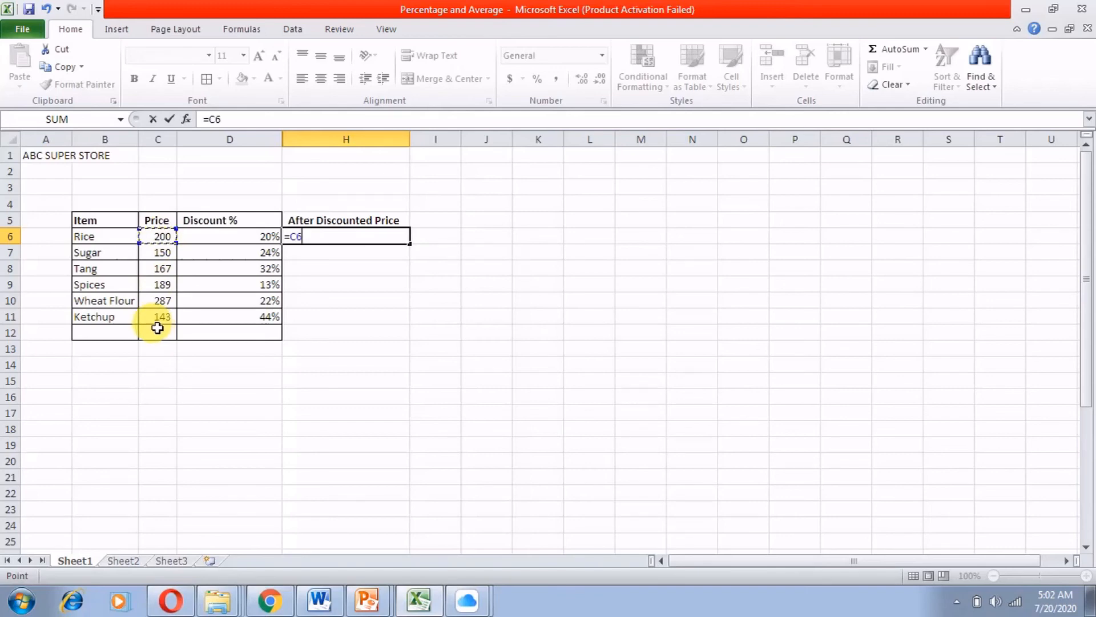
text(-()
click(157, 236)
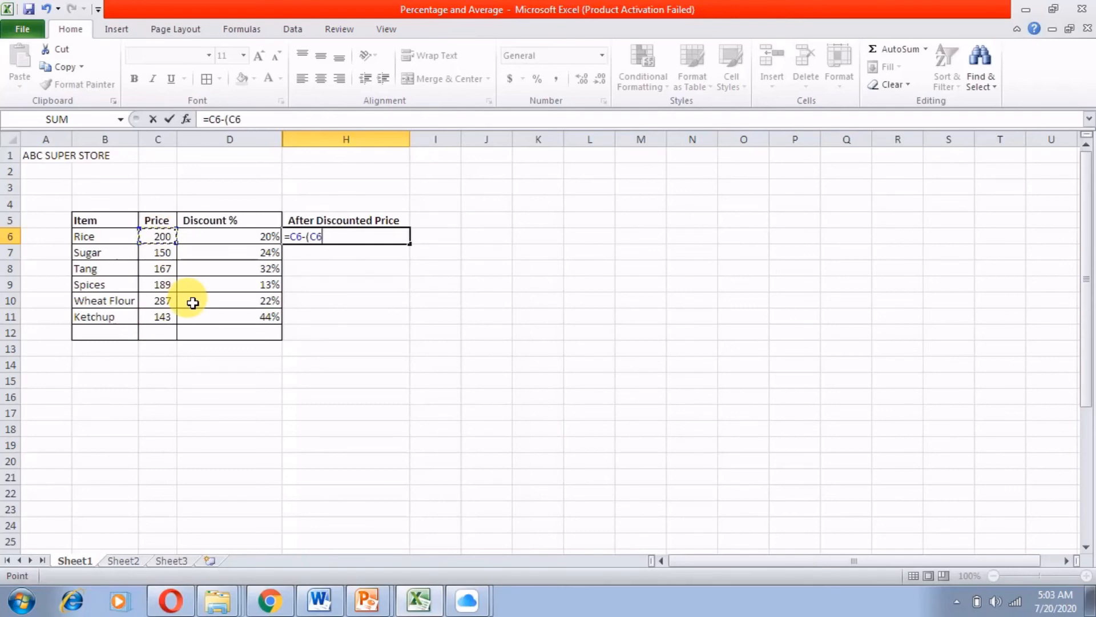
text(*)
click(233, 240)
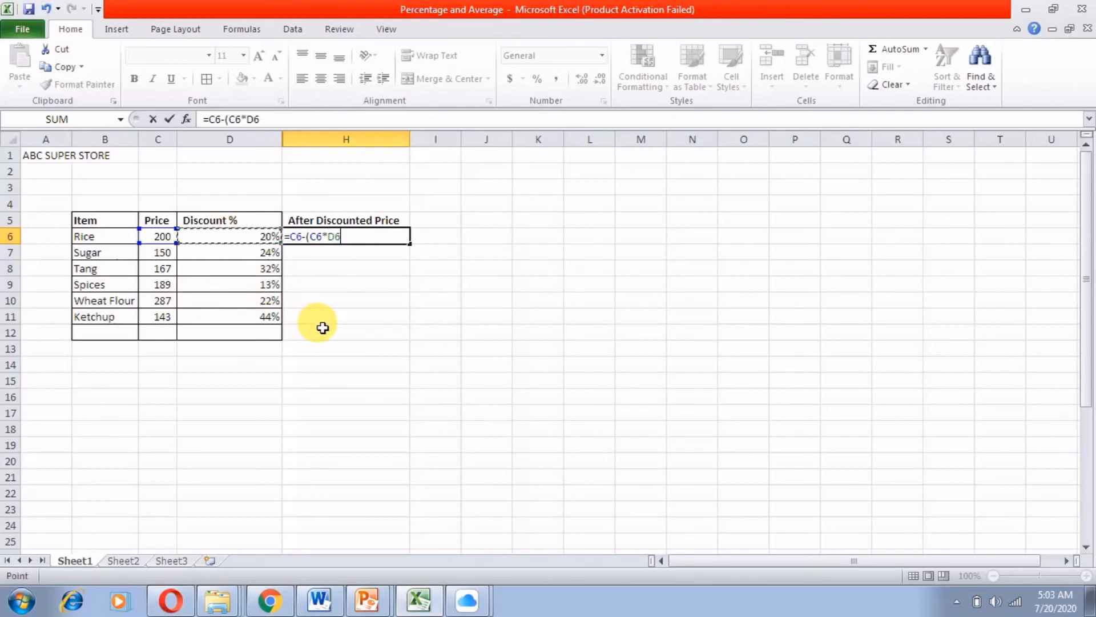
text())
key(Return)
key(Up)
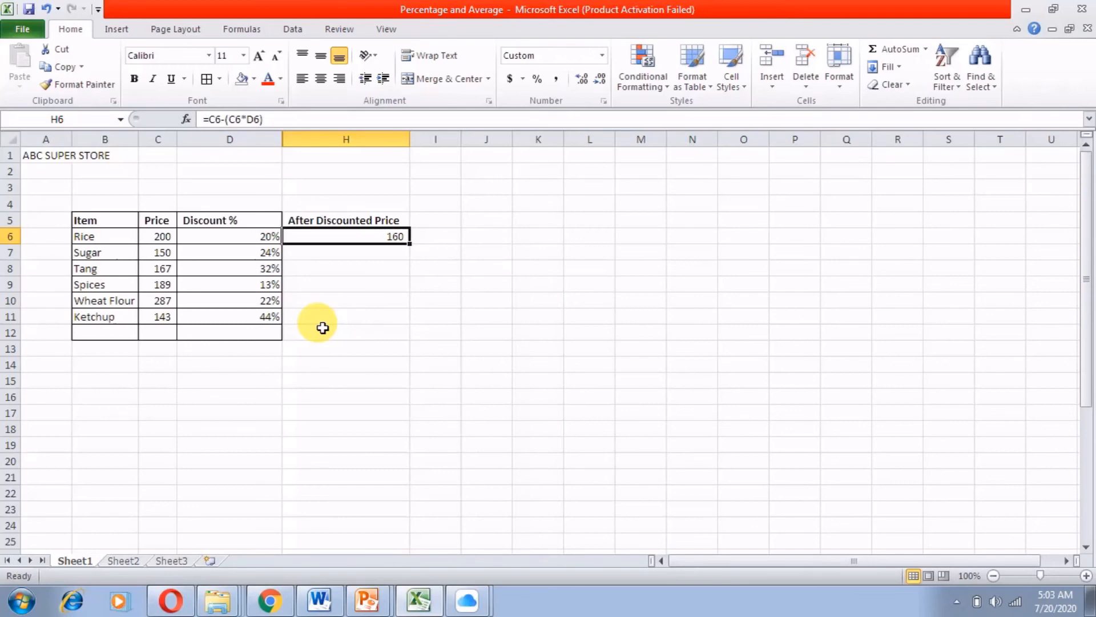
key(Delete)
- Calculate Rice's discounted price in H6 with the single formula =C6-(C6*D6)
text(=)
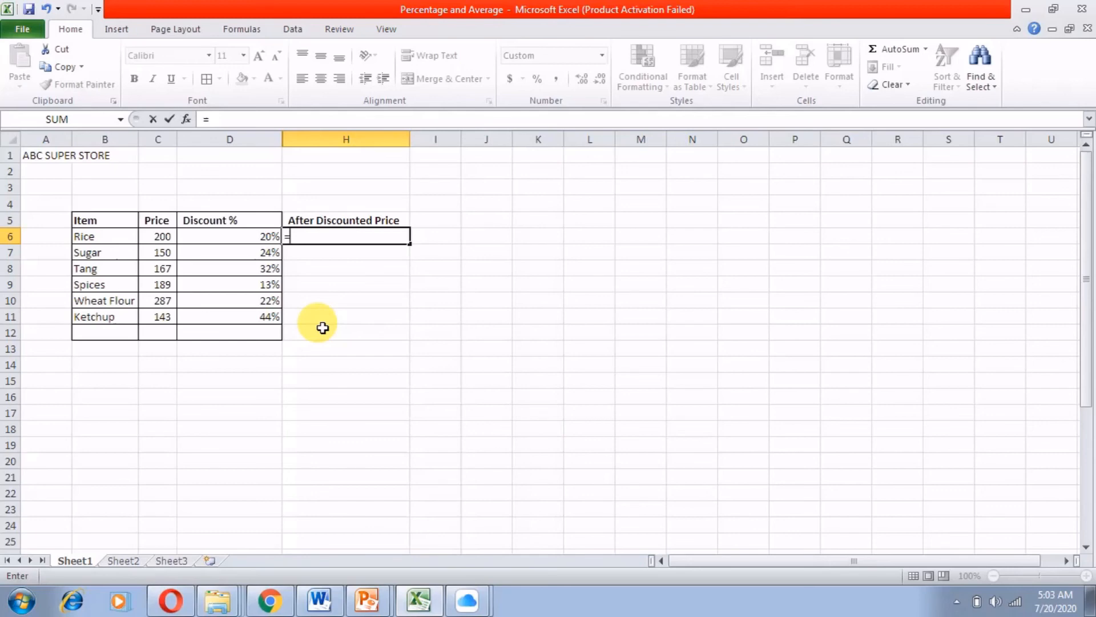
click(165, 240)
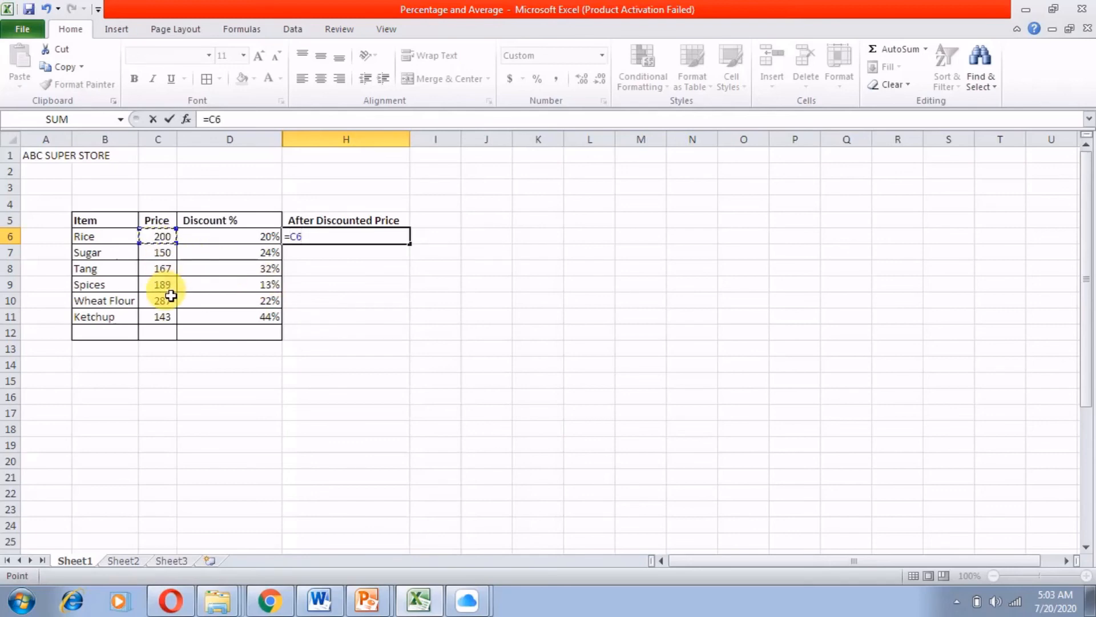
text(-()
click(156, 244)
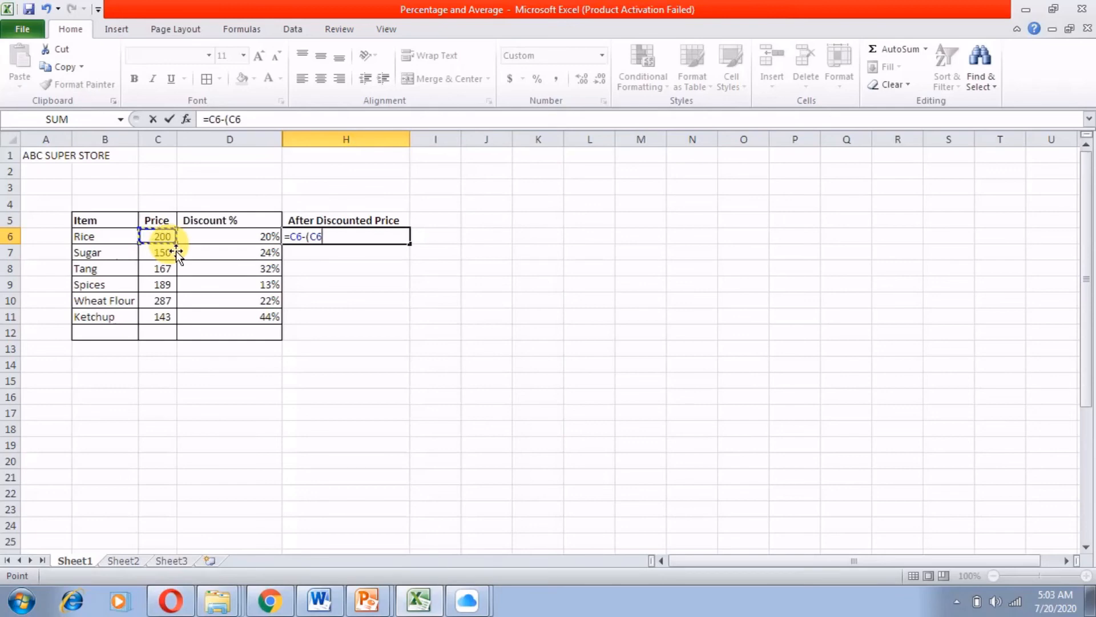
text(*)
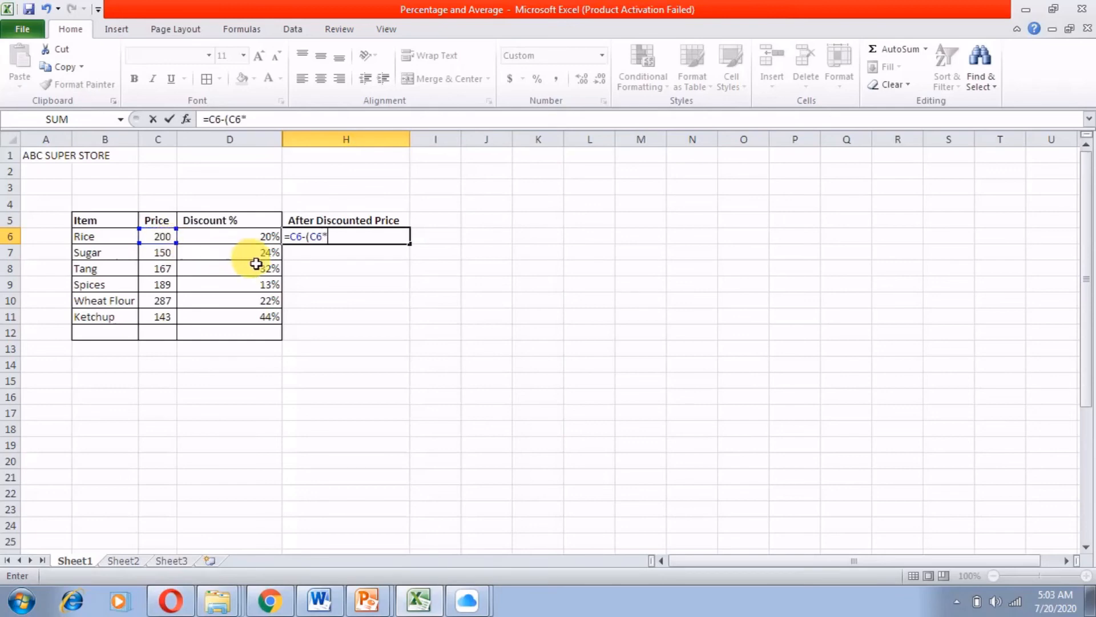
click(267, 238)
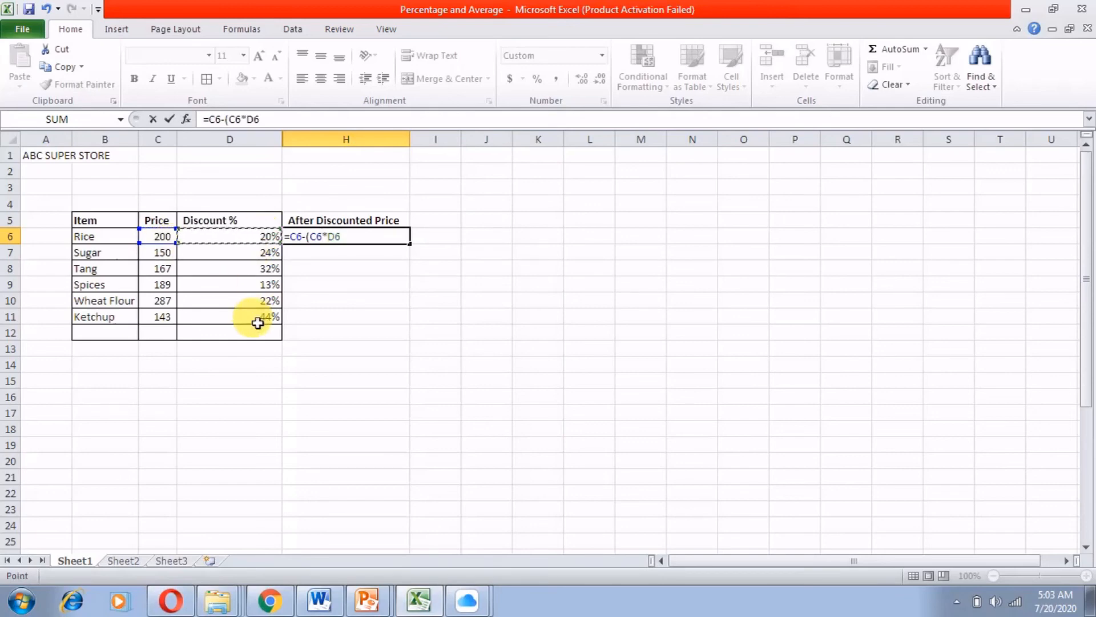
text())
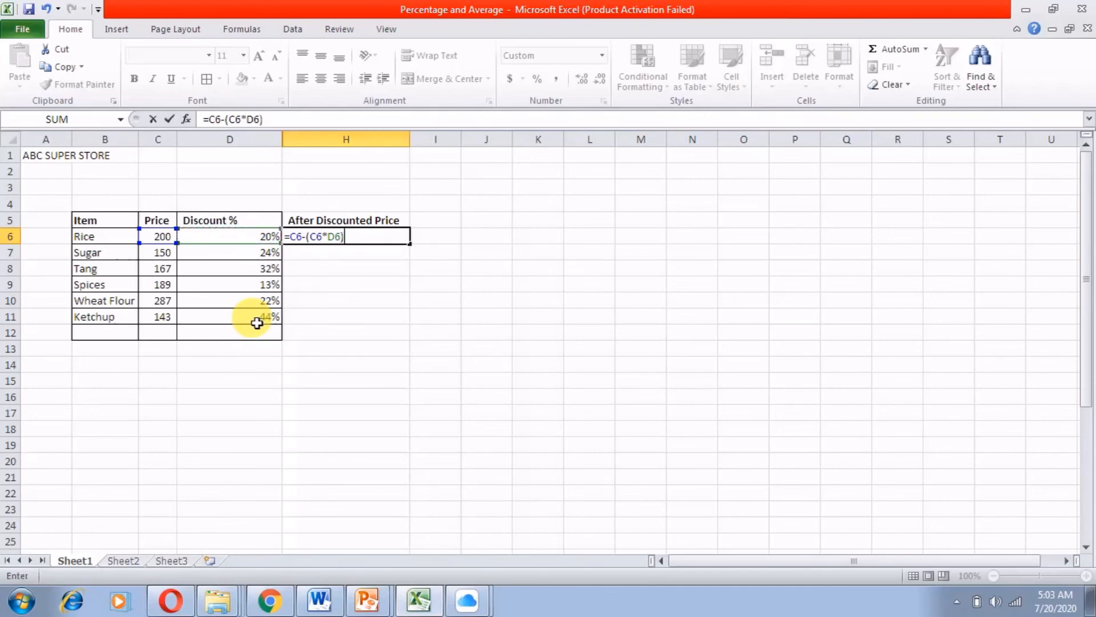
key(Return)
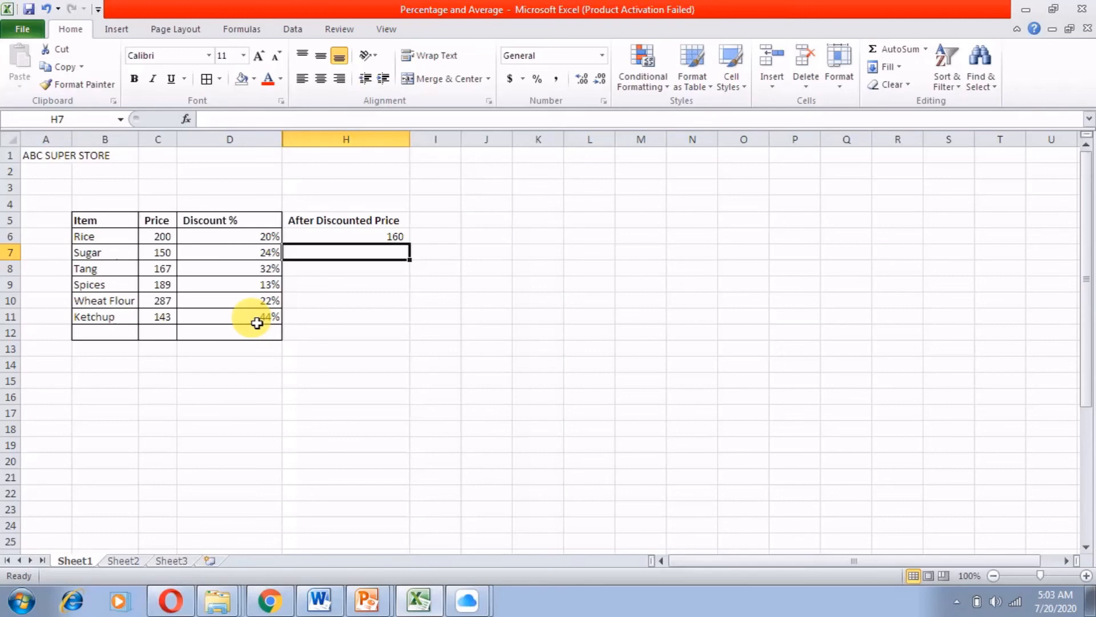
- Copy the discounted price formula from H6 down to H11 for the remaining items
key(Up)
key(ctrl+c)
key(shift+Down)
key(shift+Down)
key(shift+Down)
key(shift+Down)
key(shift+Down)
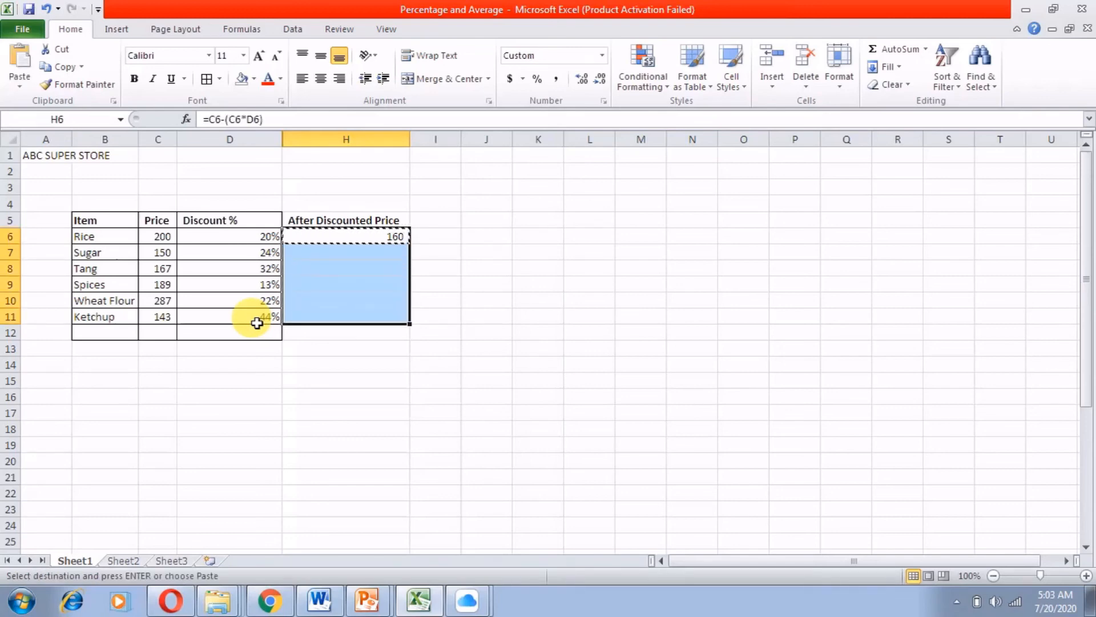
key(ctrl+v)
- Check the copied formulas in column H and trace Ketchup's price, discount percentage and discounted price across row 11
key(Down)
key(Down)
key(Down)
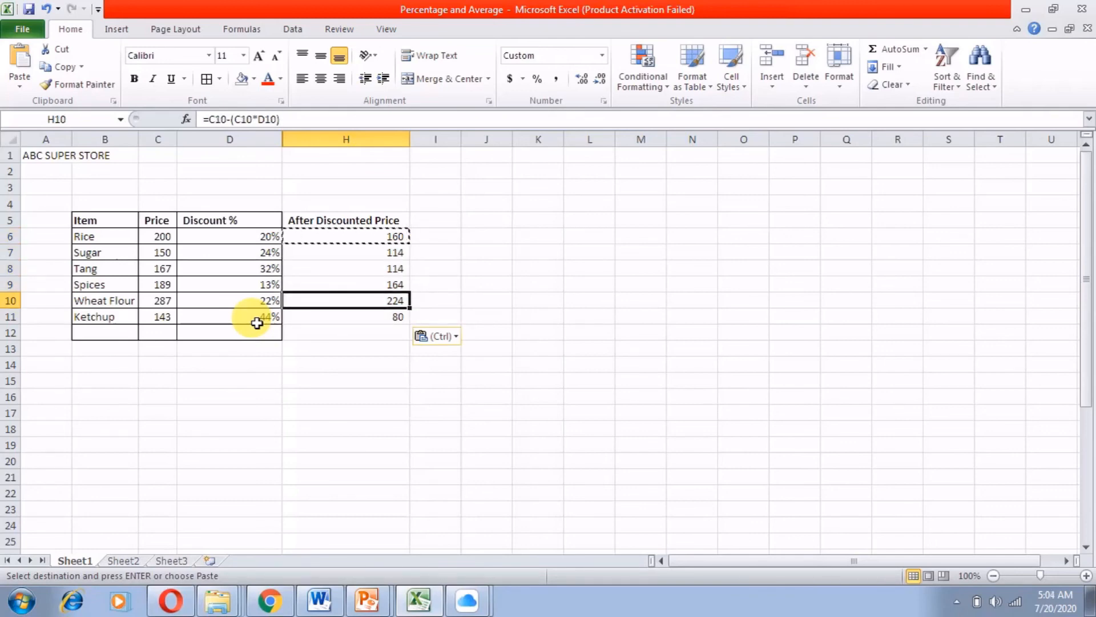
key(Left)
key(Left)
key(Down)
key(Down)
key(Down)
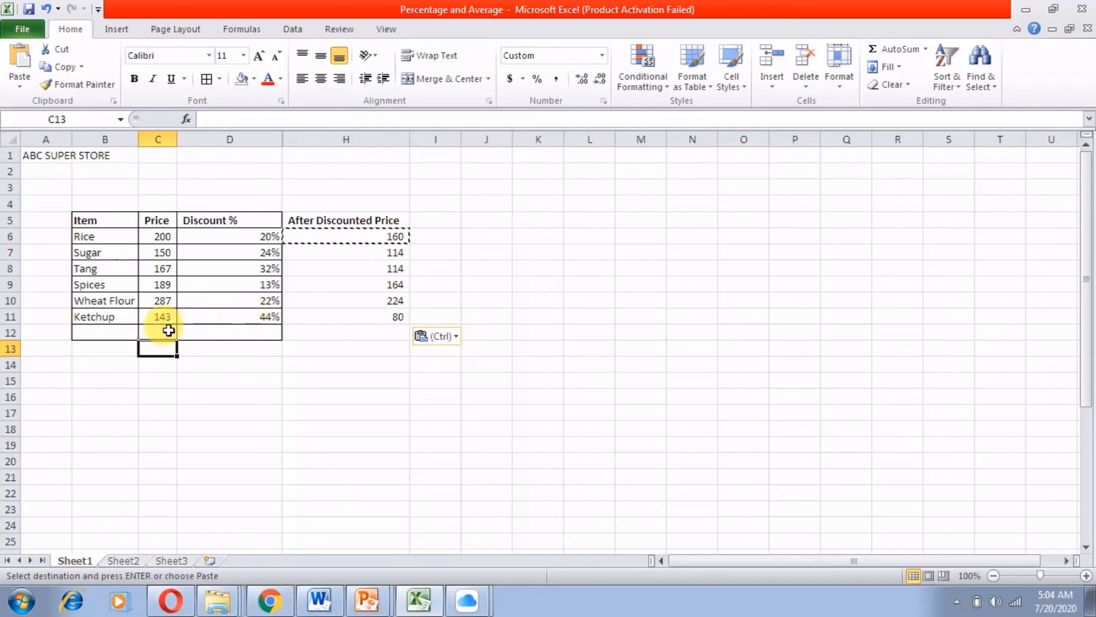
click(161, 314)
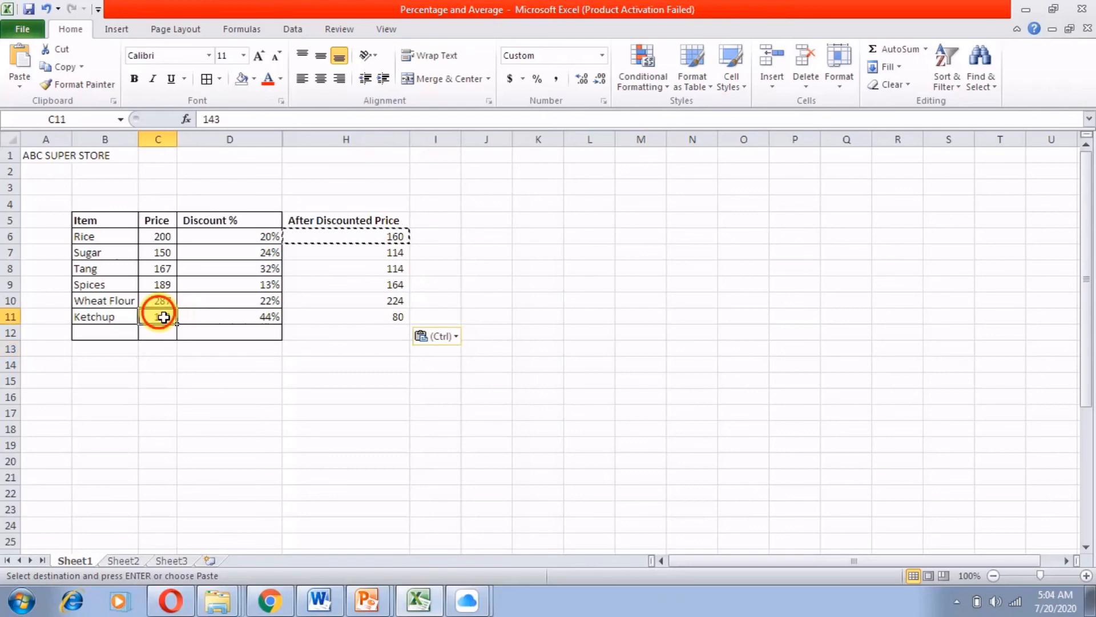
click(271, 315)
click(352, 318)
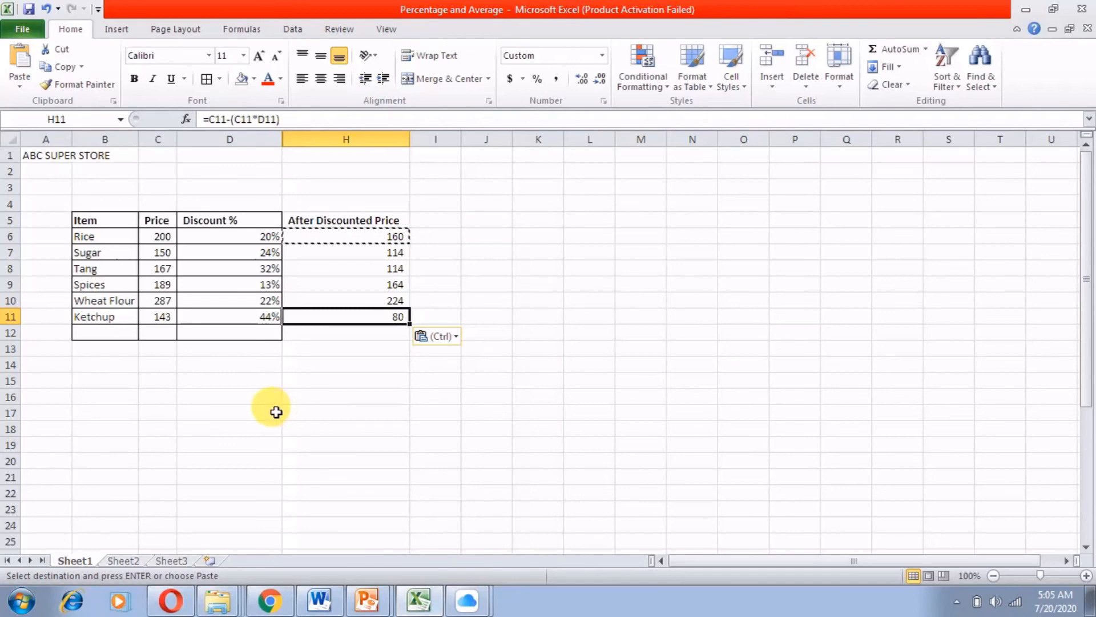
click(958, 600)
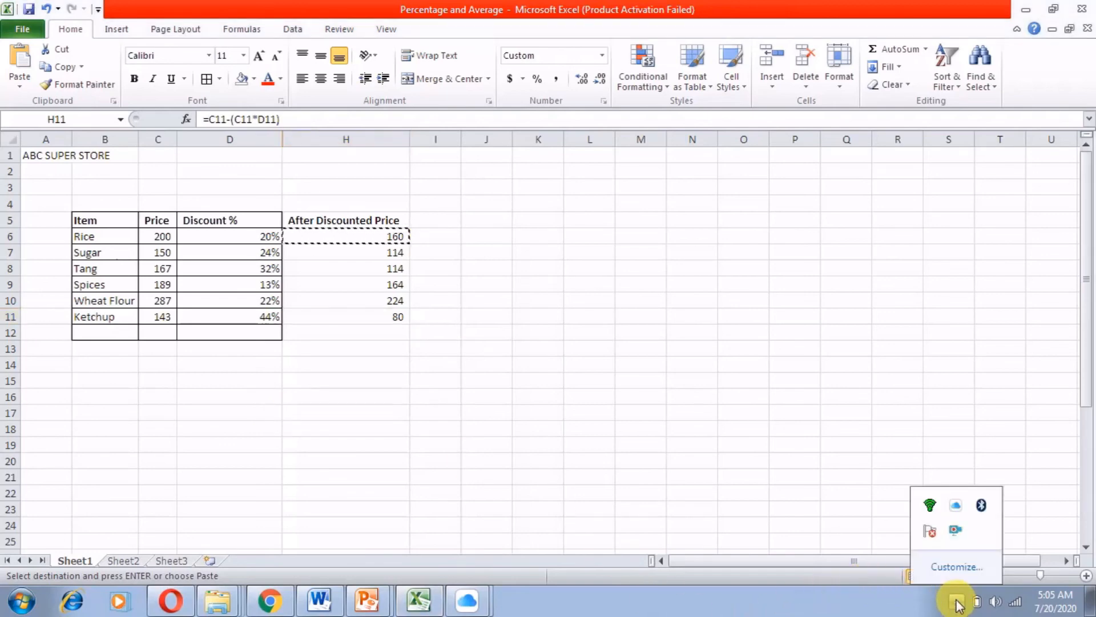
right_click(947, 529)
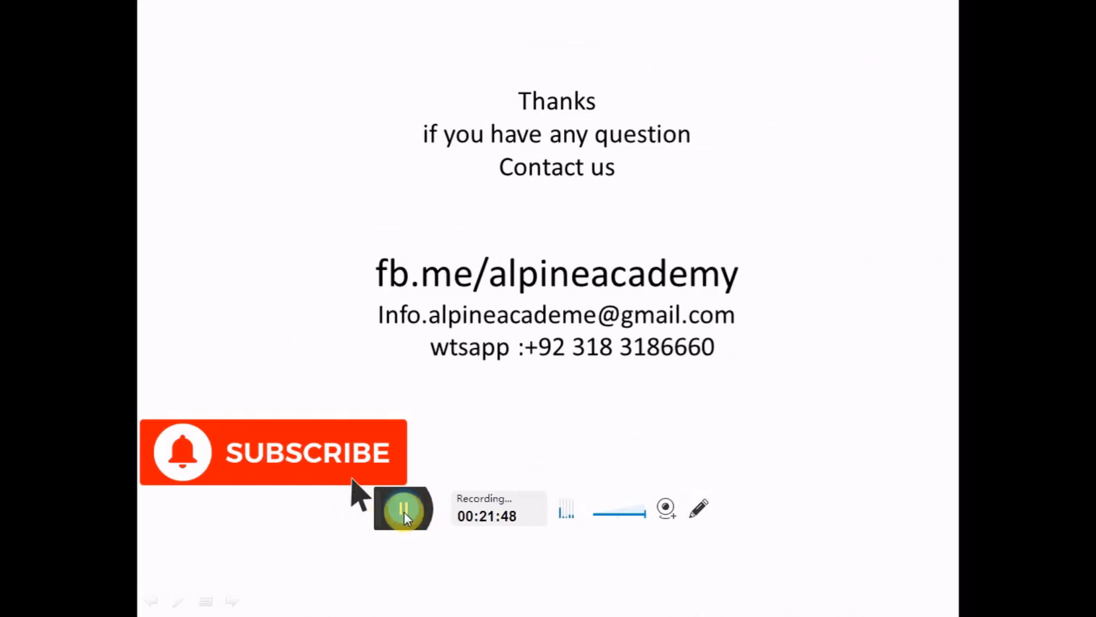
drag(387, 522, 367, 600)
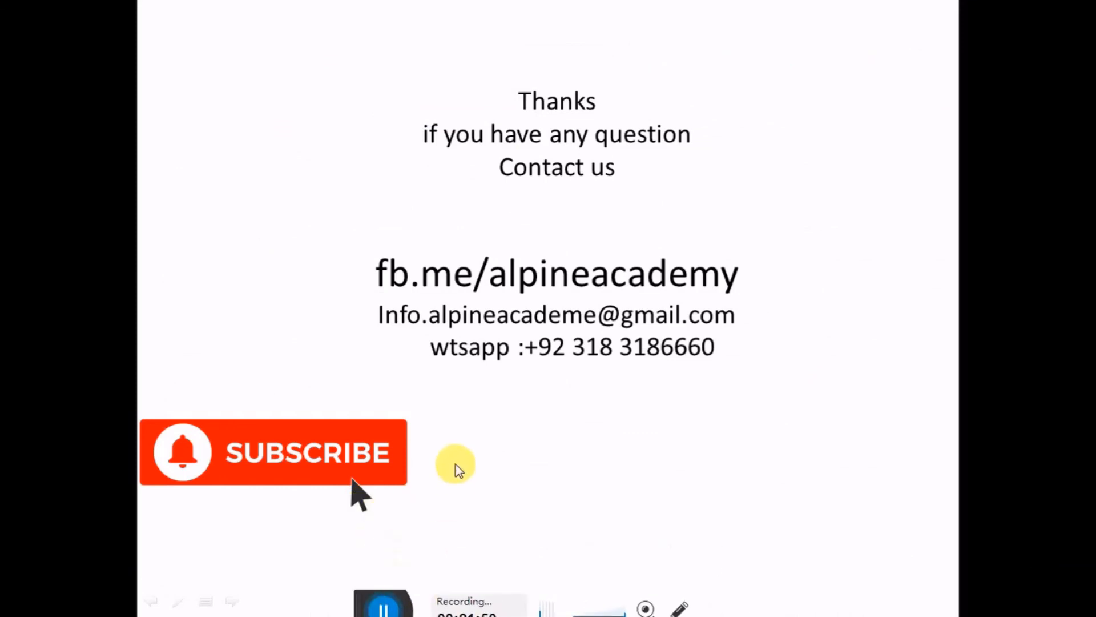